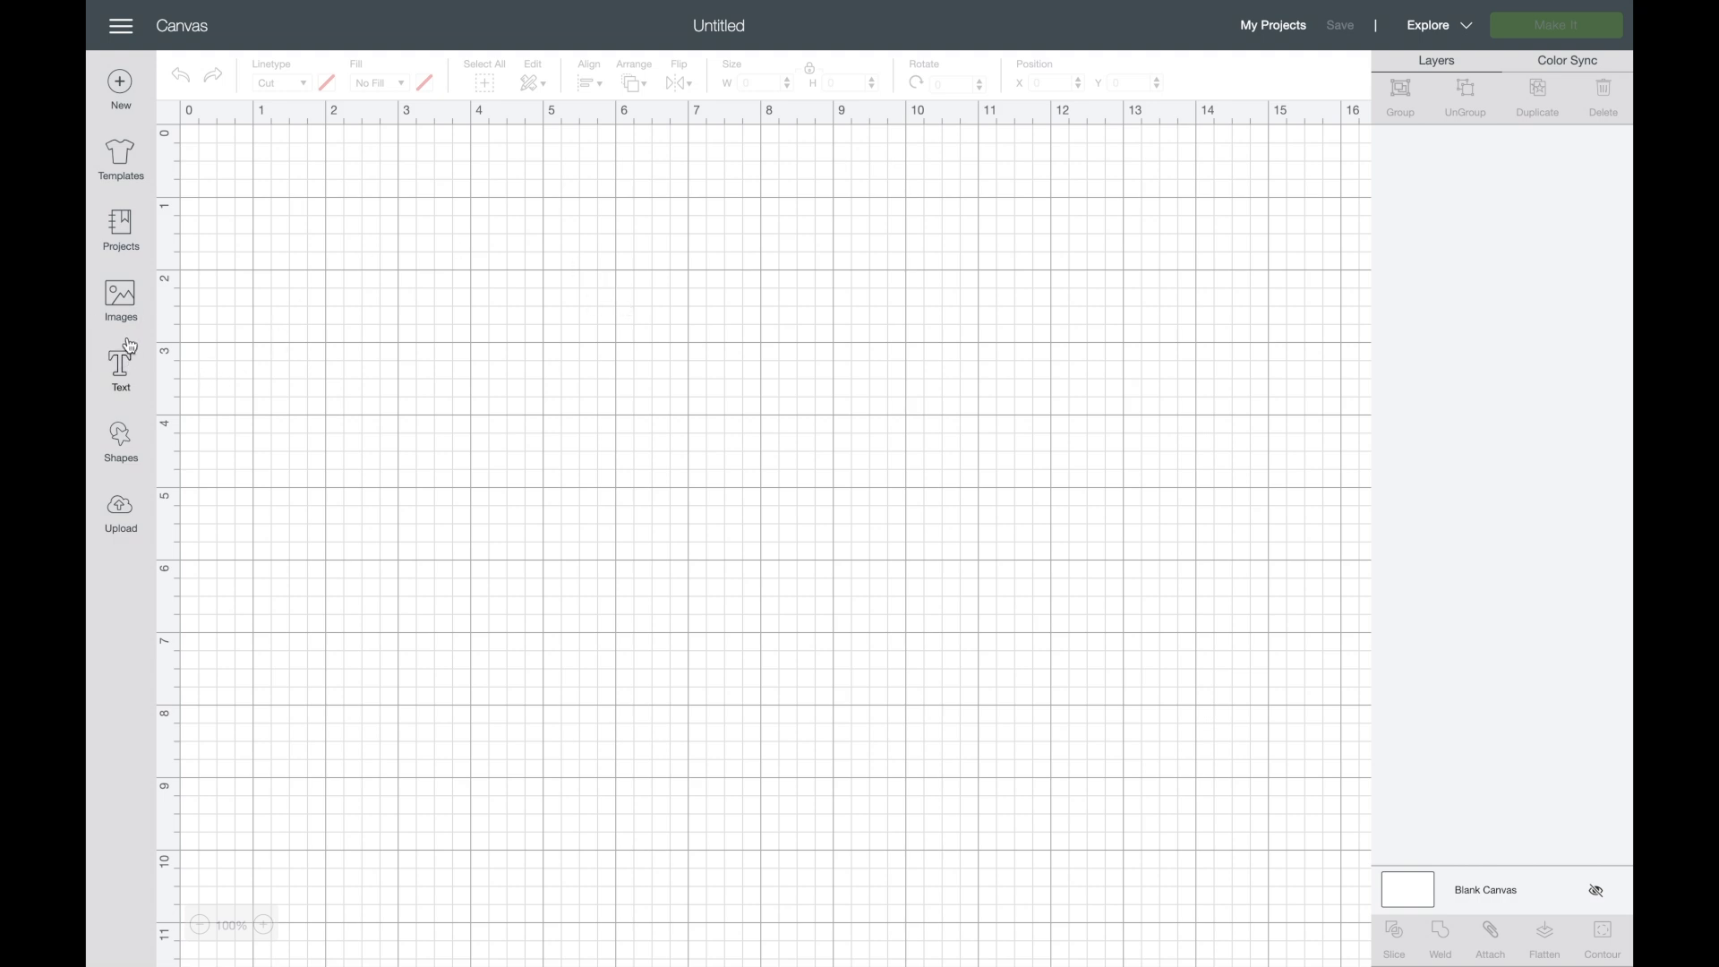
- Add the text "Sew Happy!" to the canvas and move it up to about X 2.74, Y 2.38
click(118, 367)
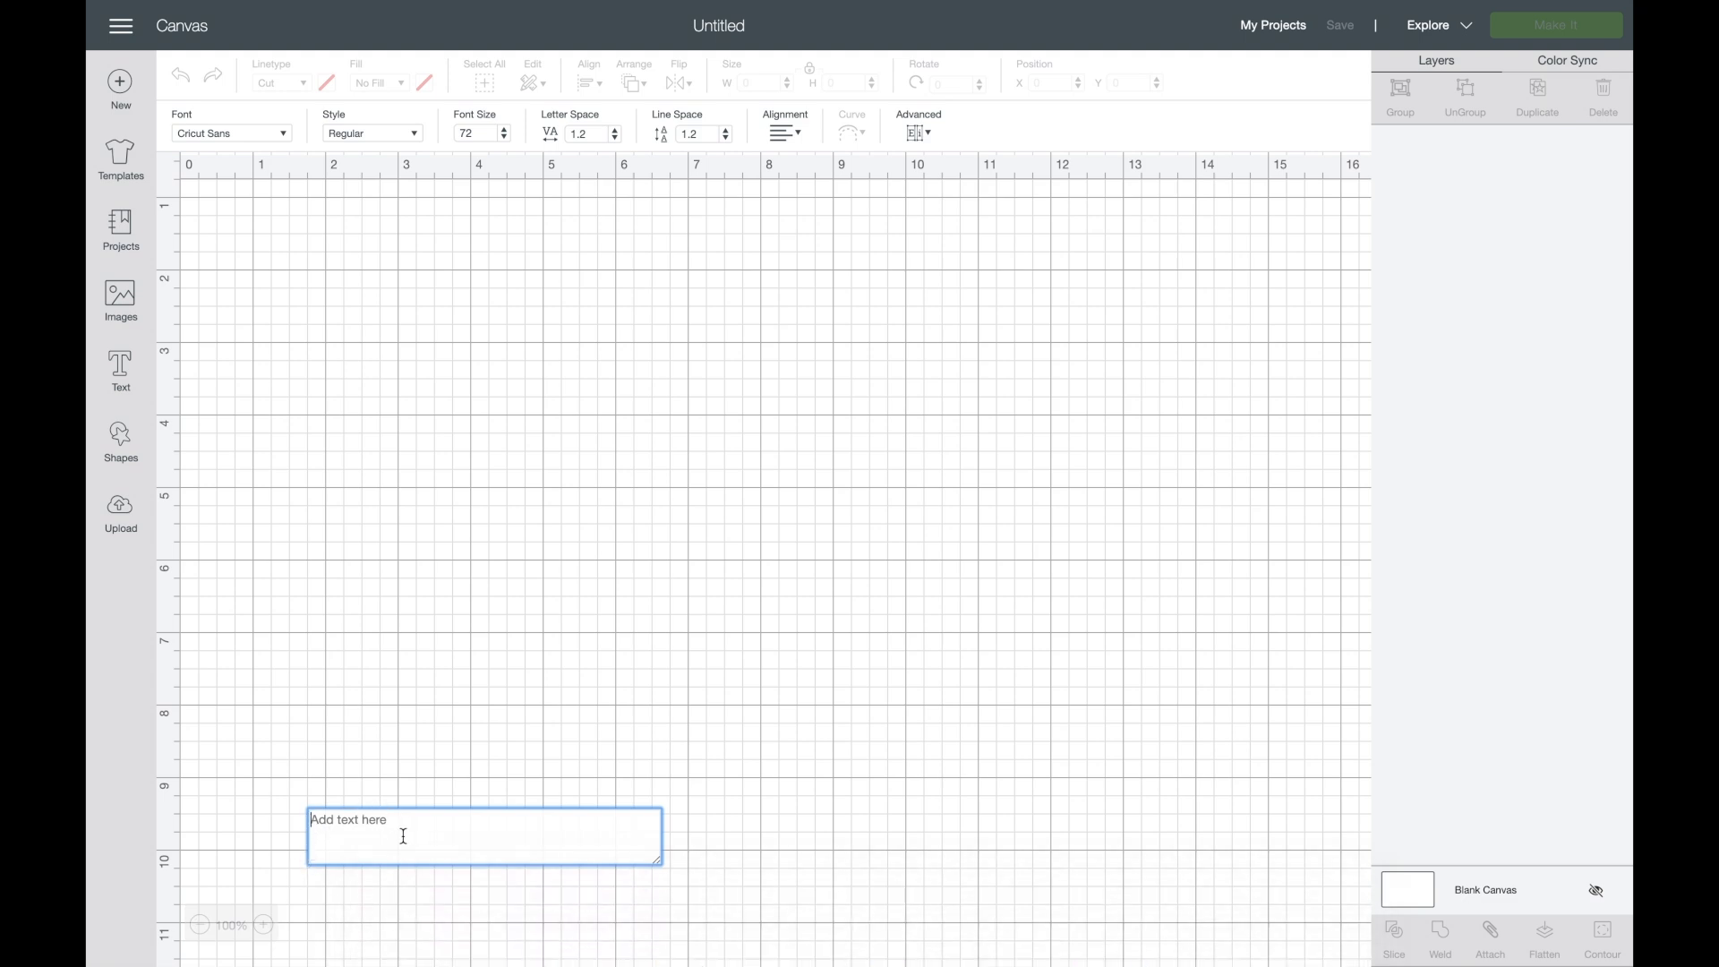
text(Se)
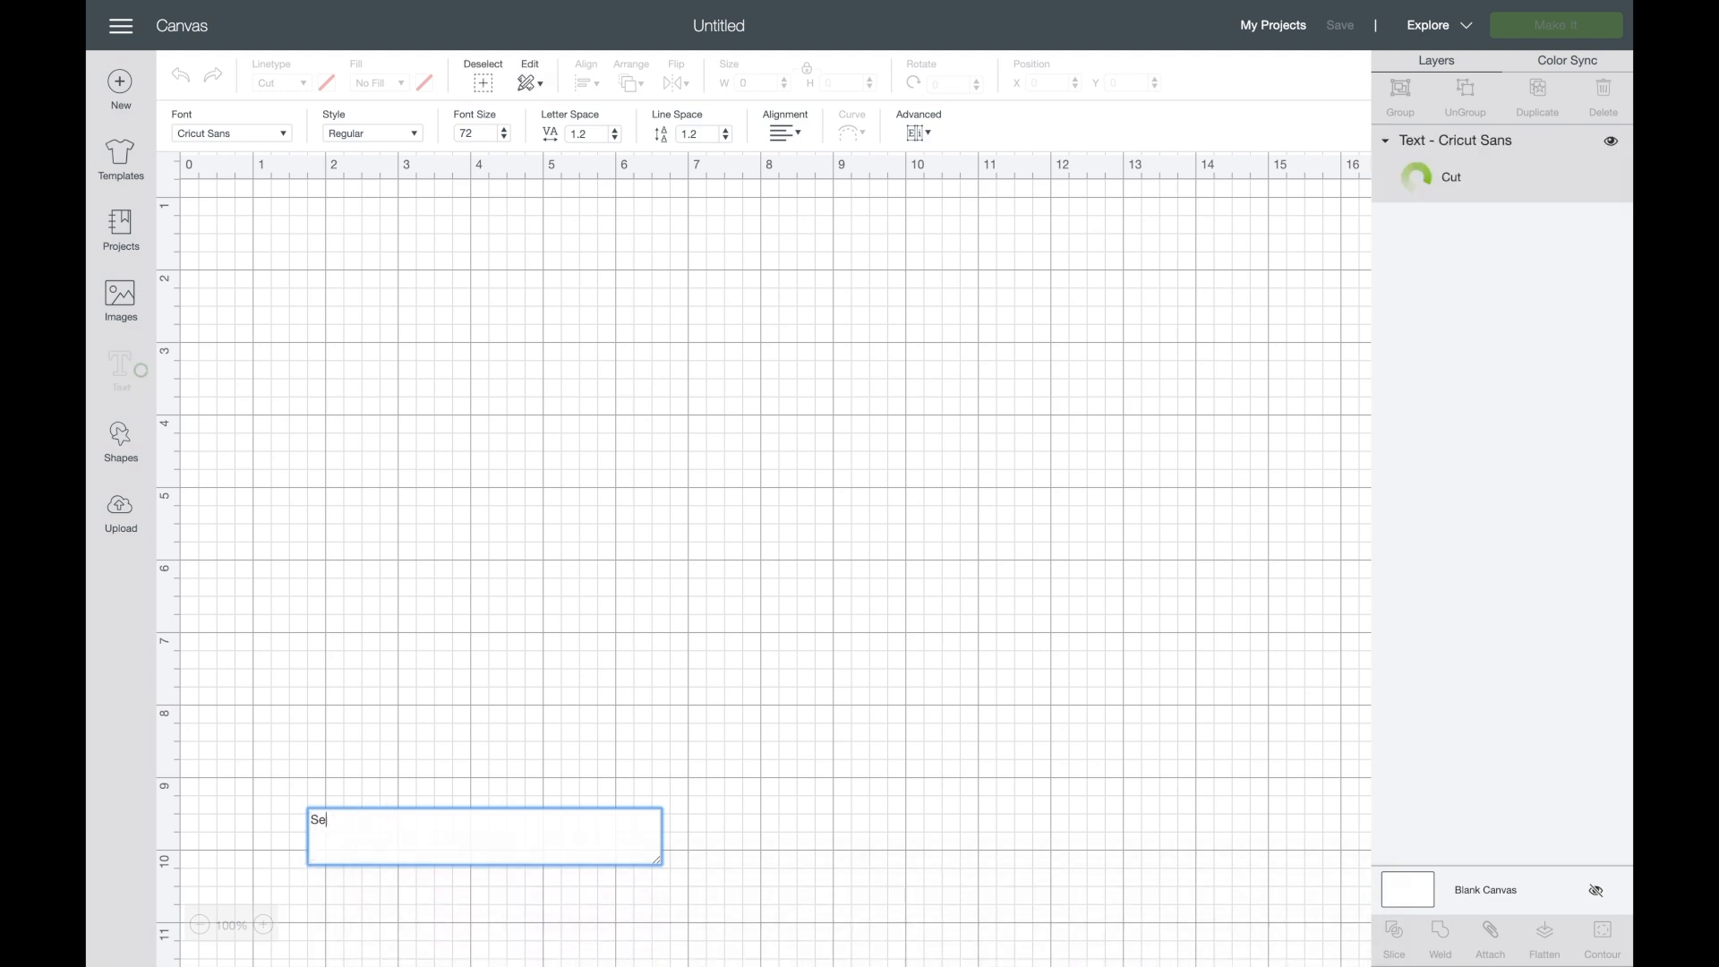
text(w Happy)
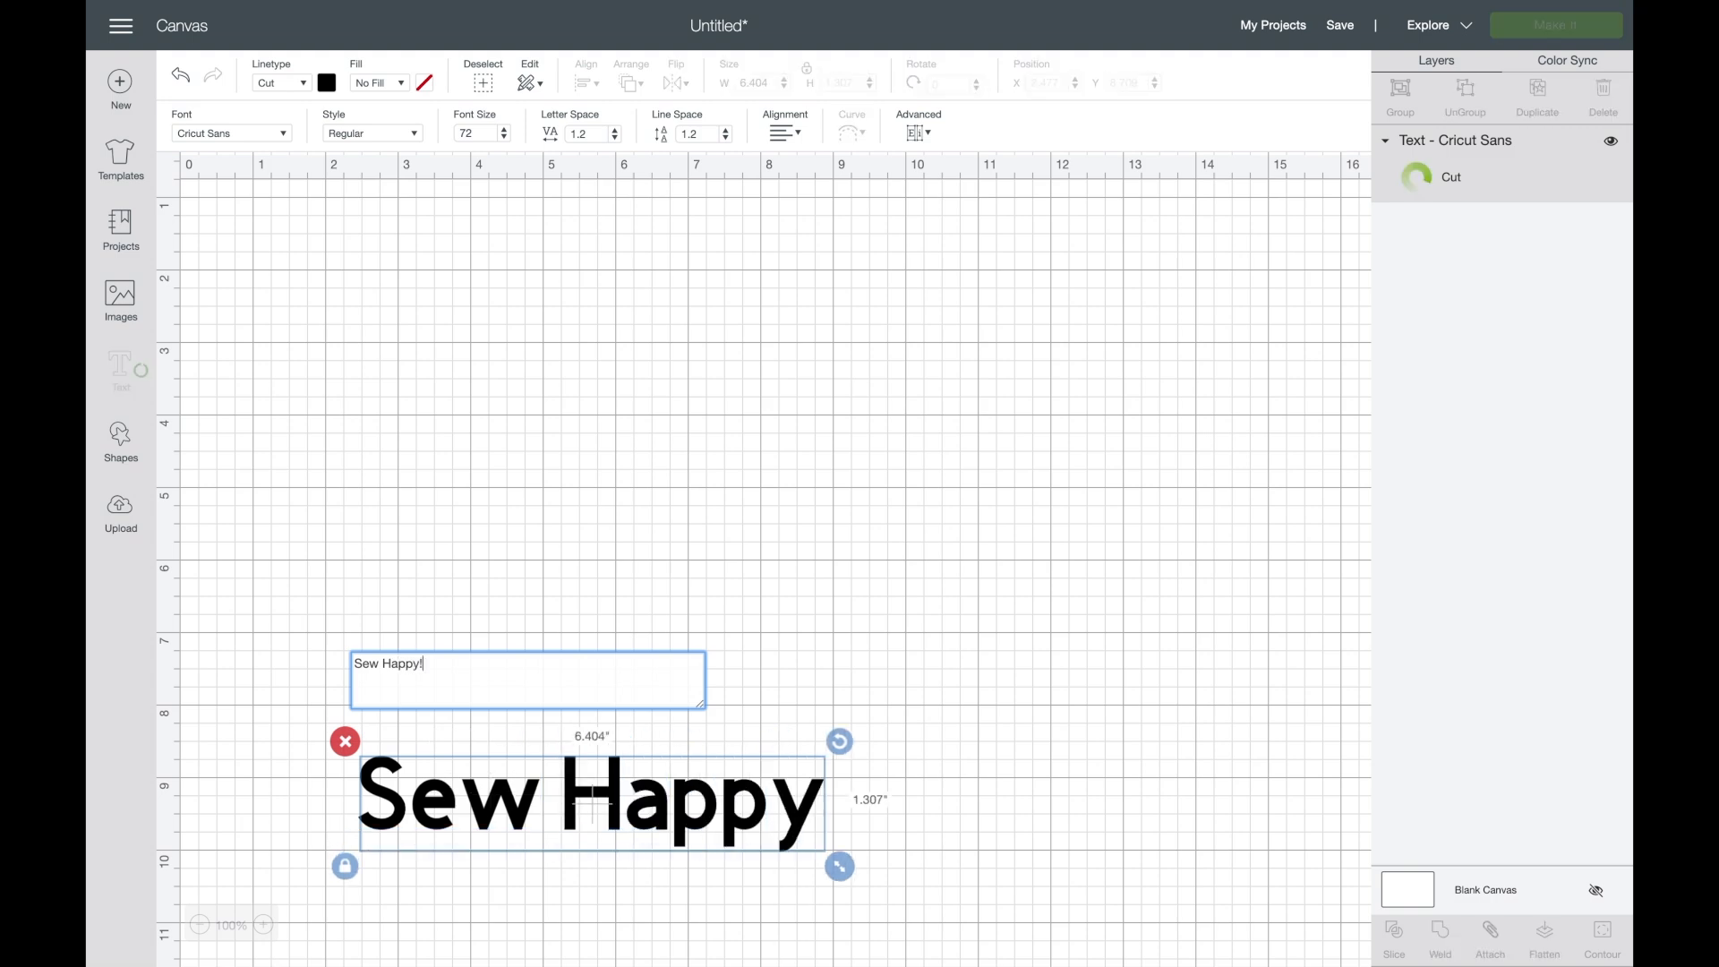
text(!)
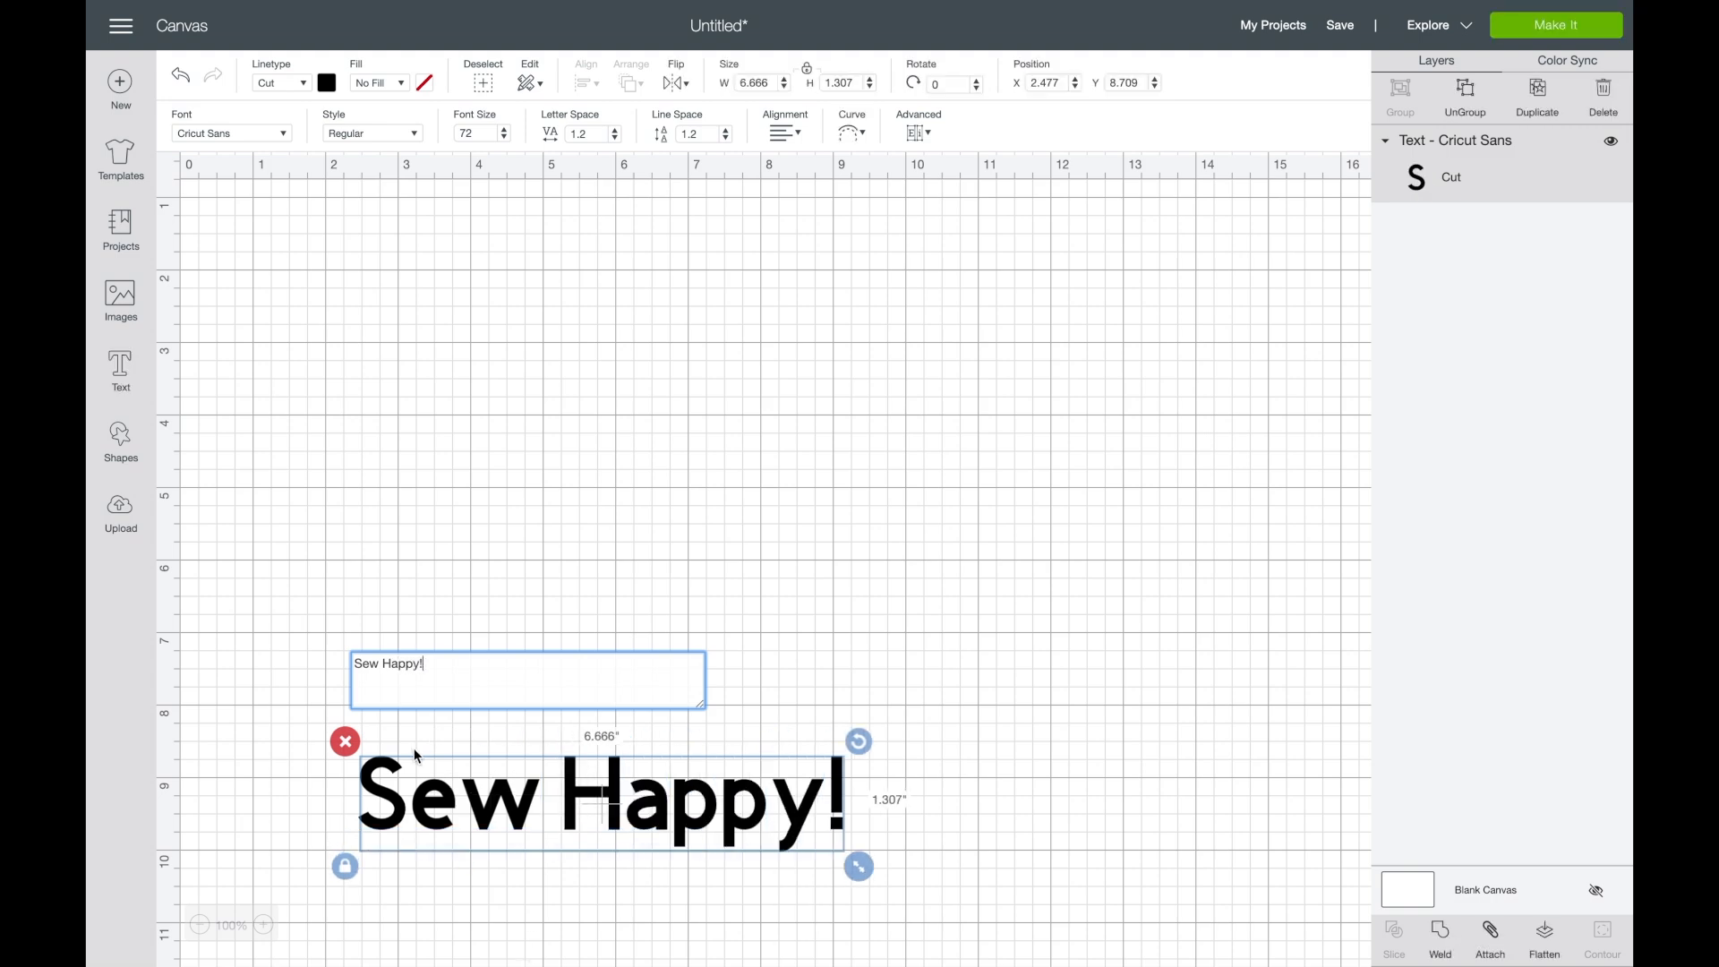
drag(440, 794, 463, 334)
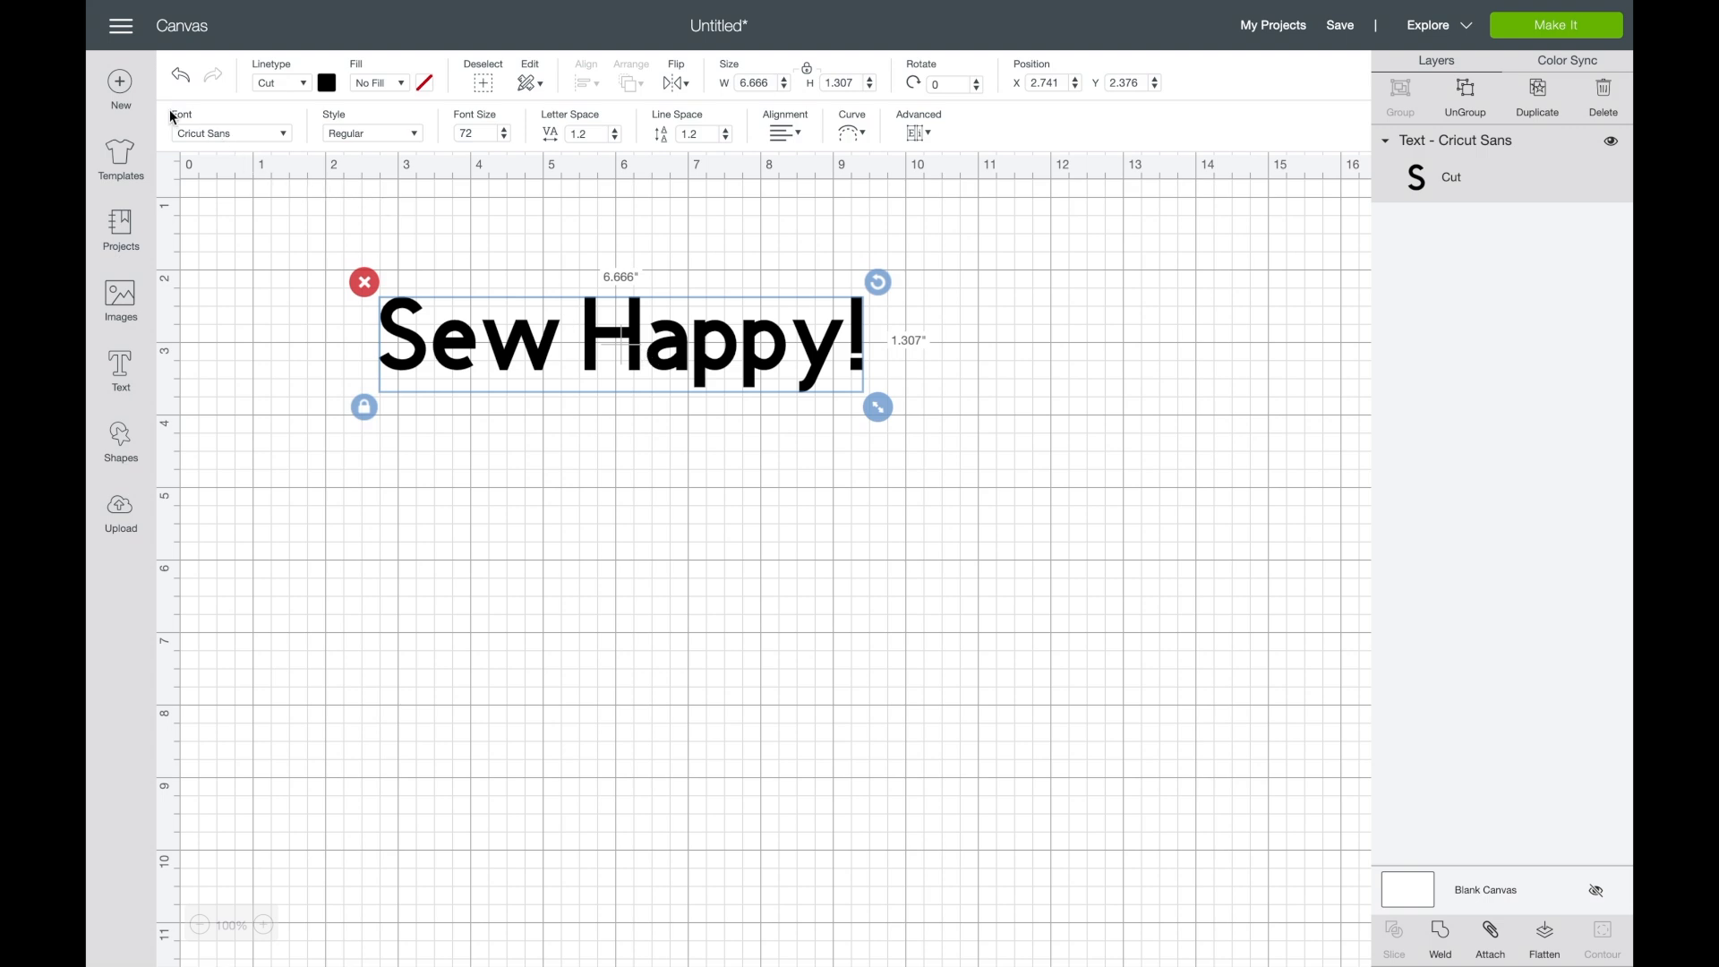
- Change the text's font to the multi-layer Cindy Loo and move the text to about X 2.59, Y 2.97
click(283, 132)
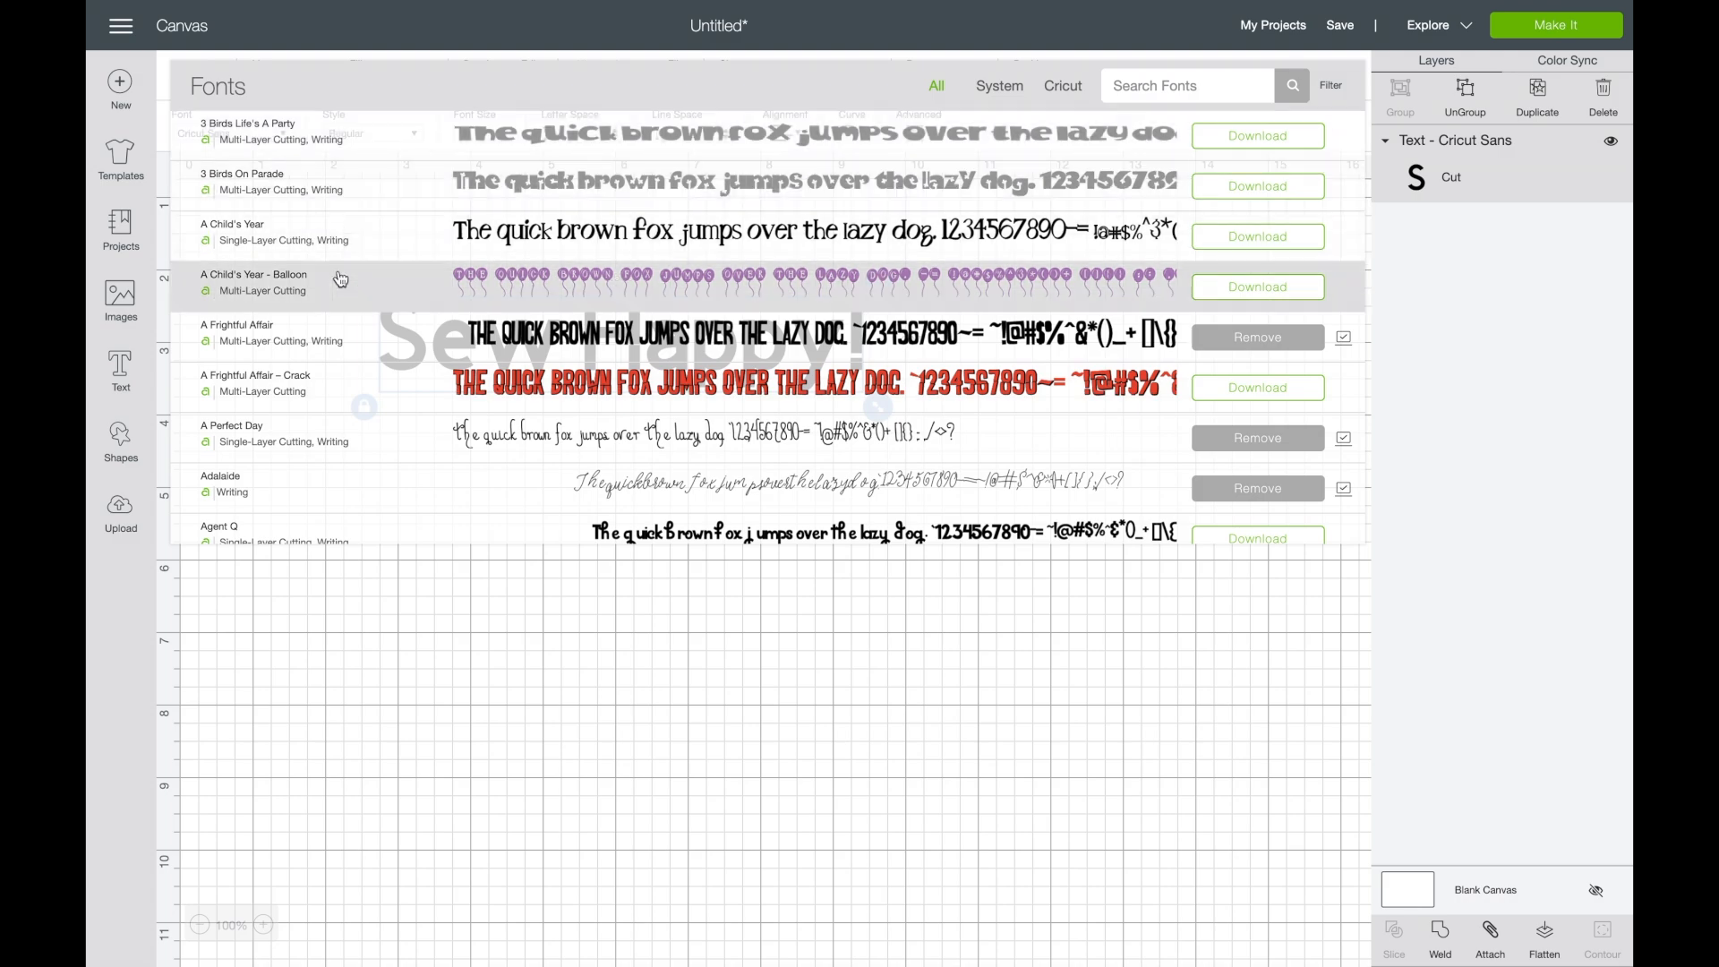
scroll(340, 280, down, 15)
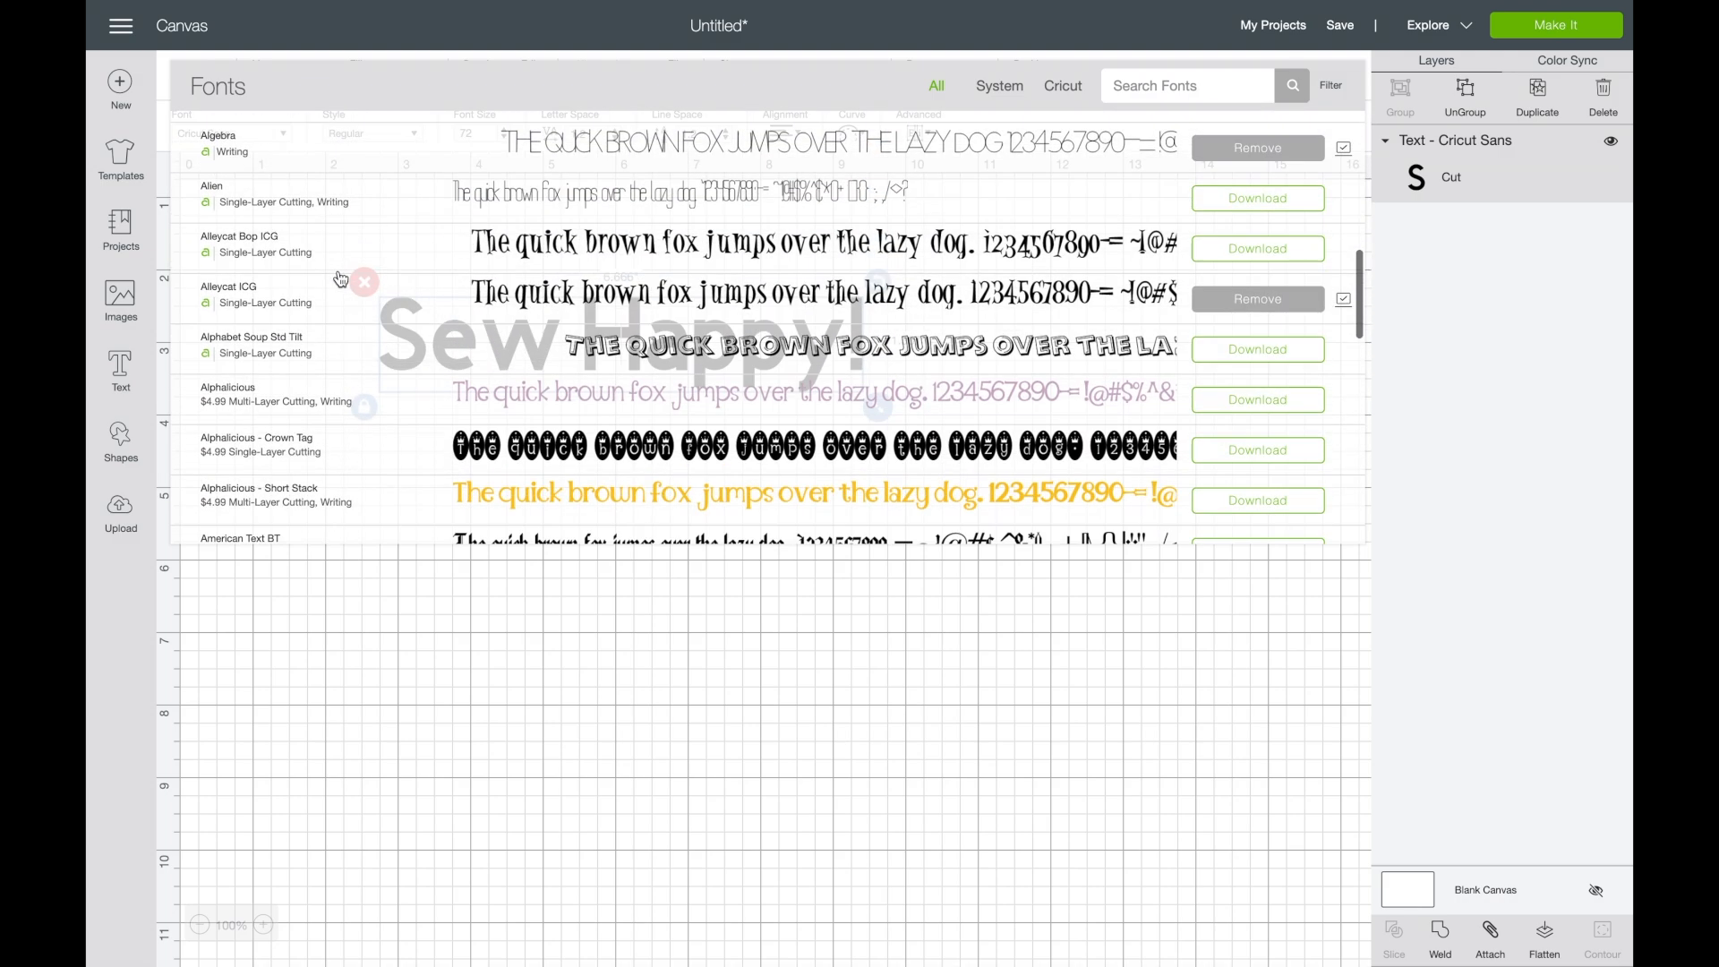
scroll(341, 279, down, 15)
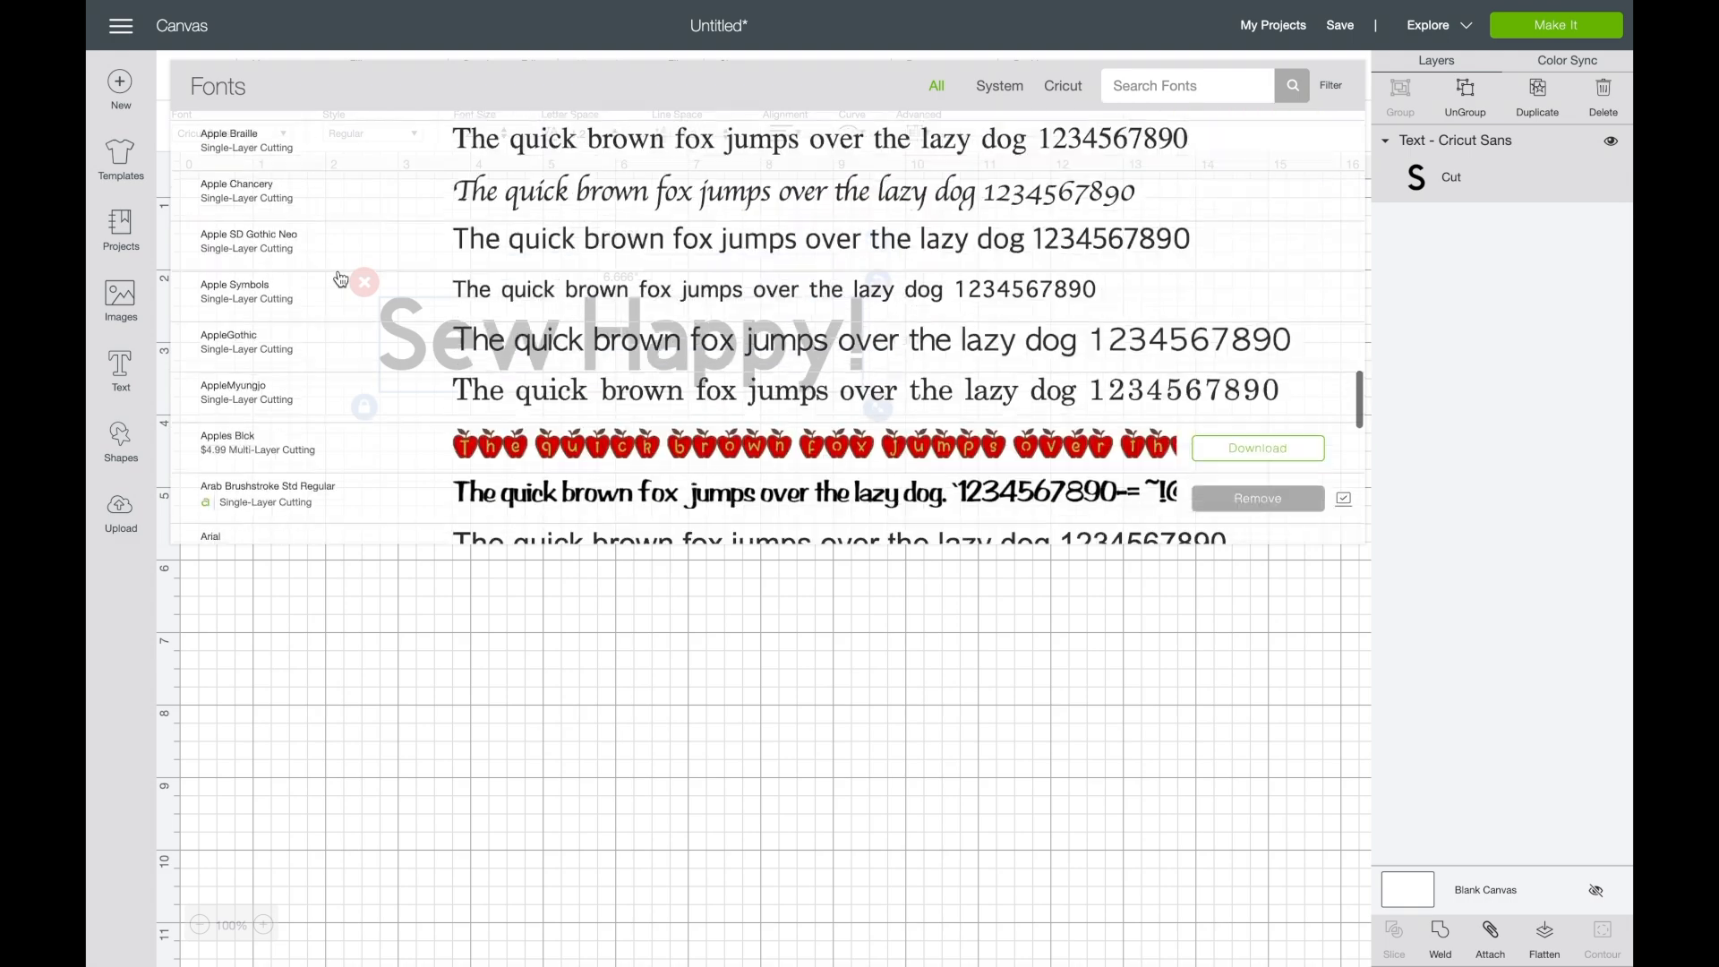
scroll(341, 279, down, 15)
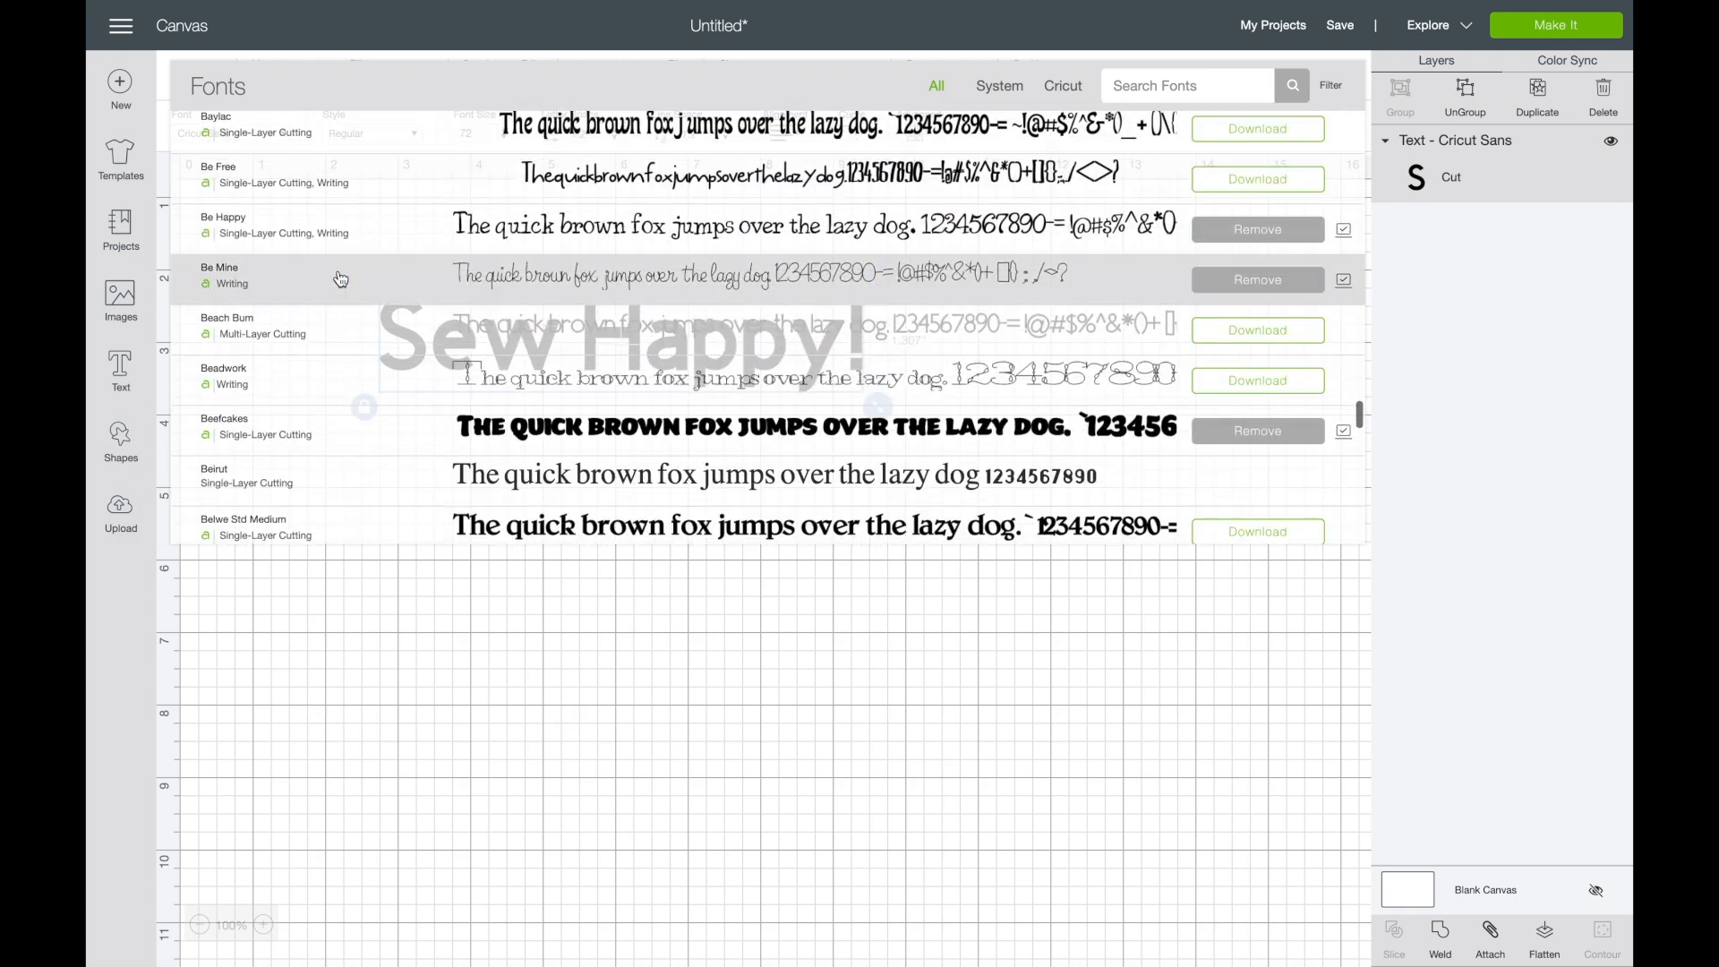
scroll(340, 279, down, 8)
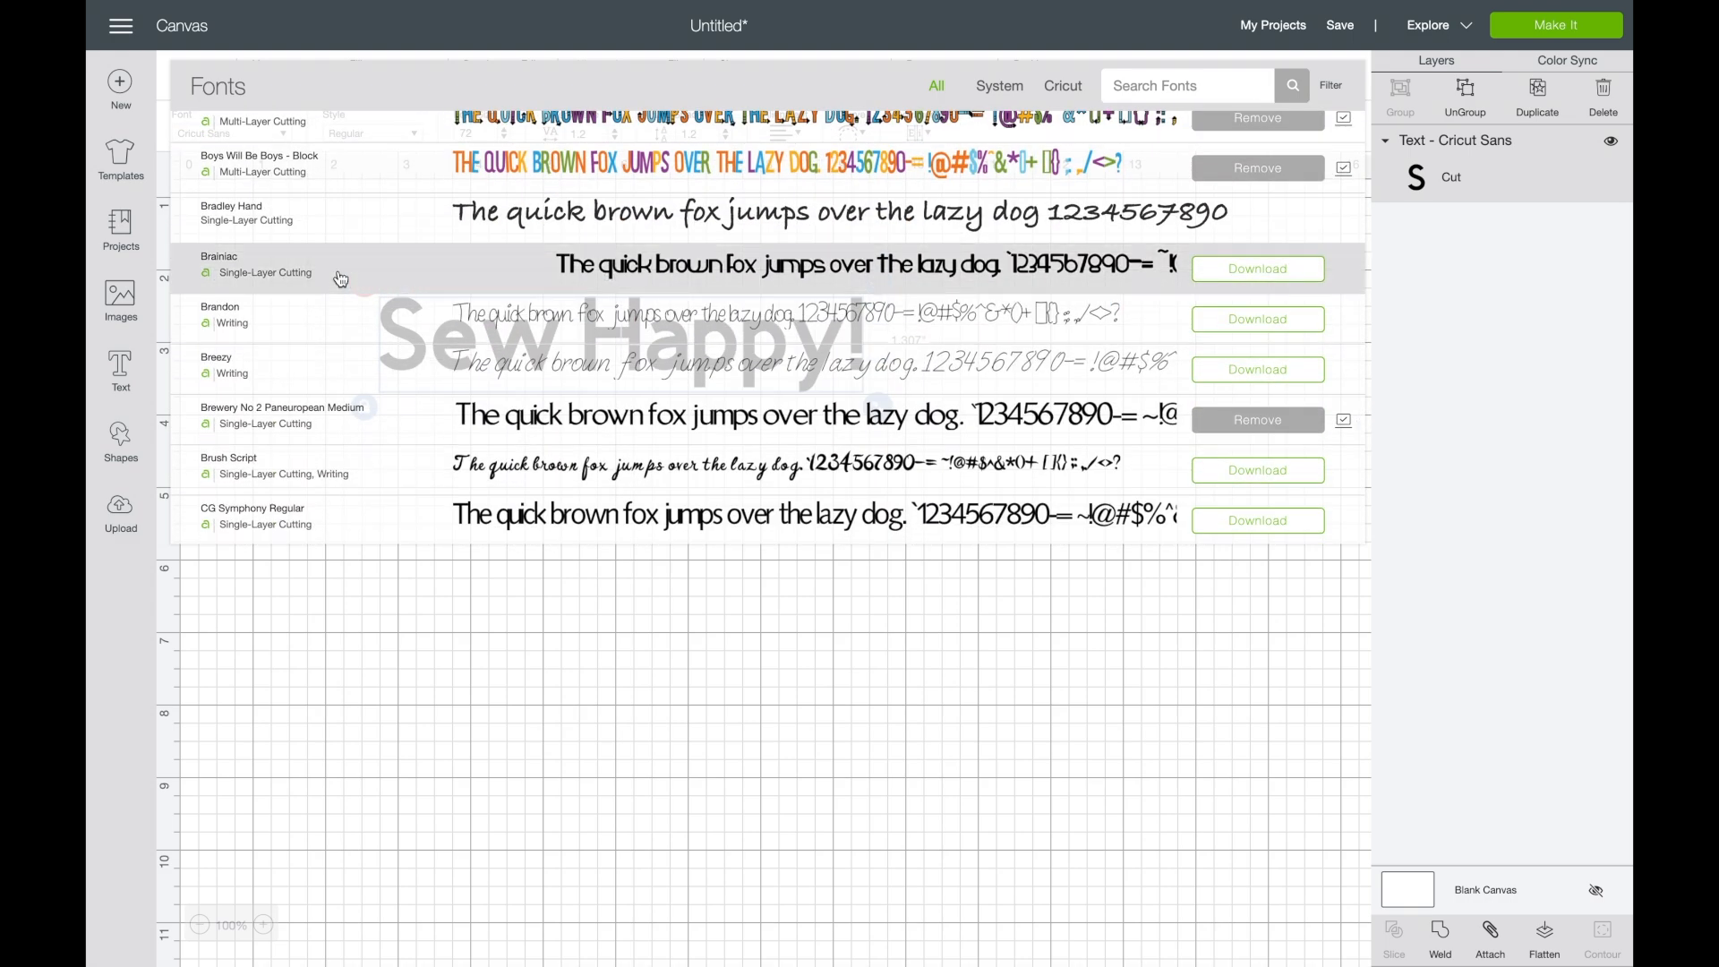
scroll(341, 349, down, 6)
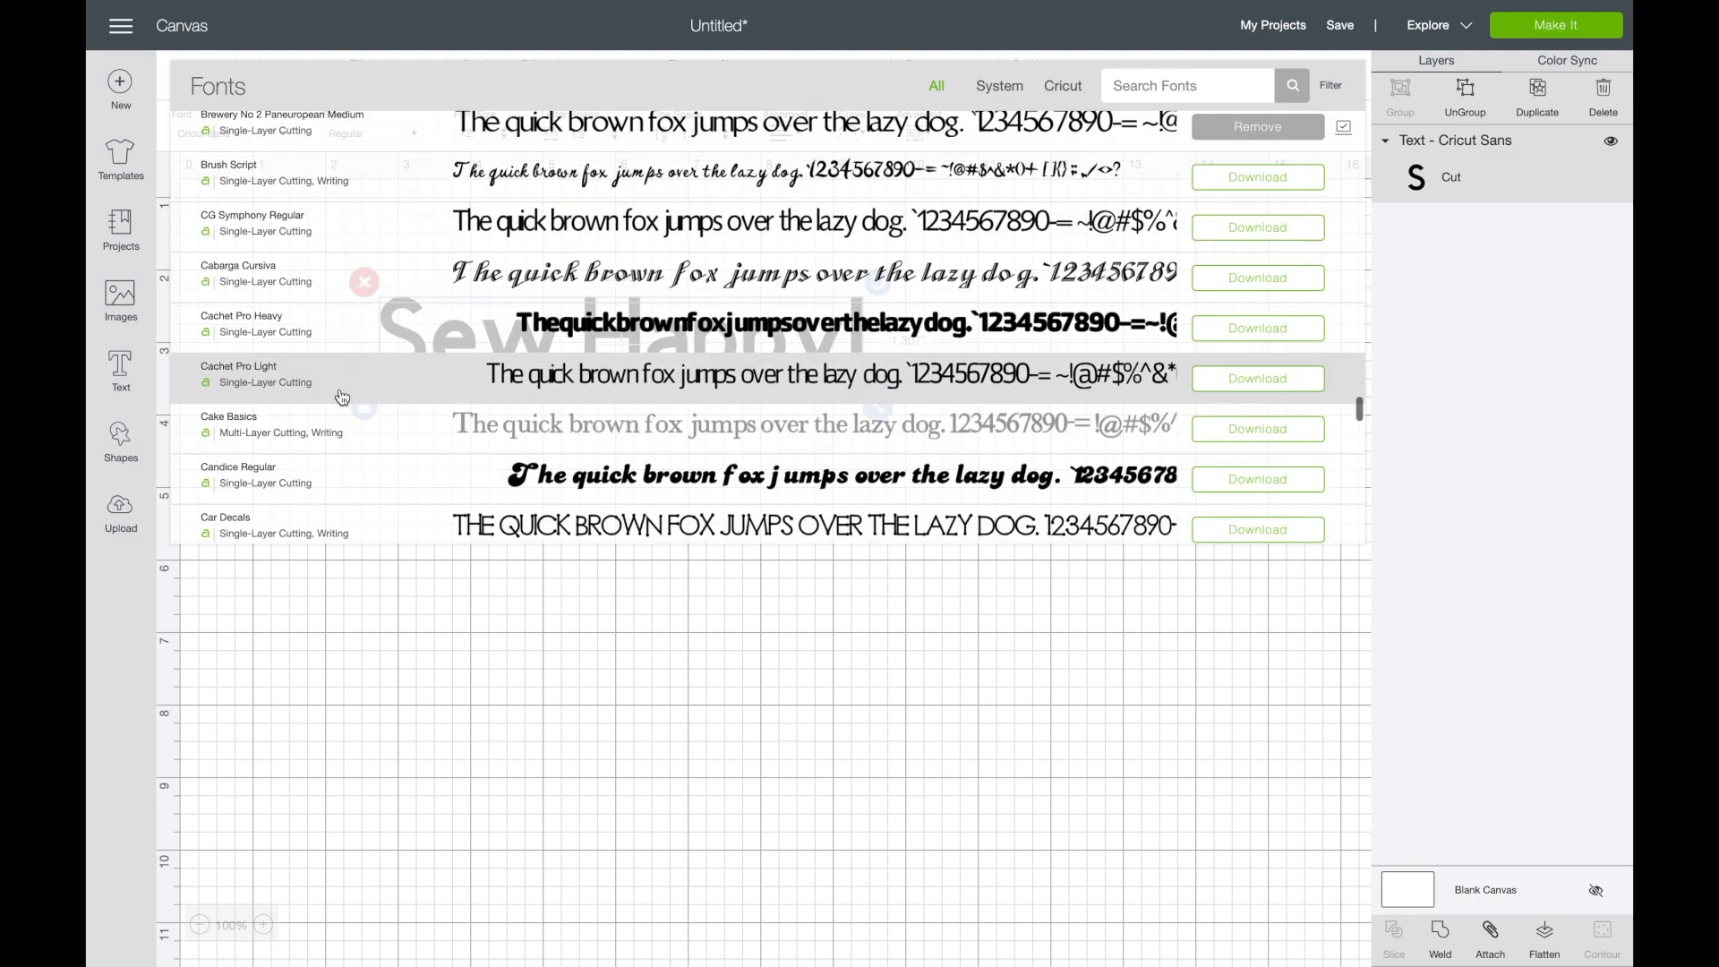
scroll(336, 461, down, 1)
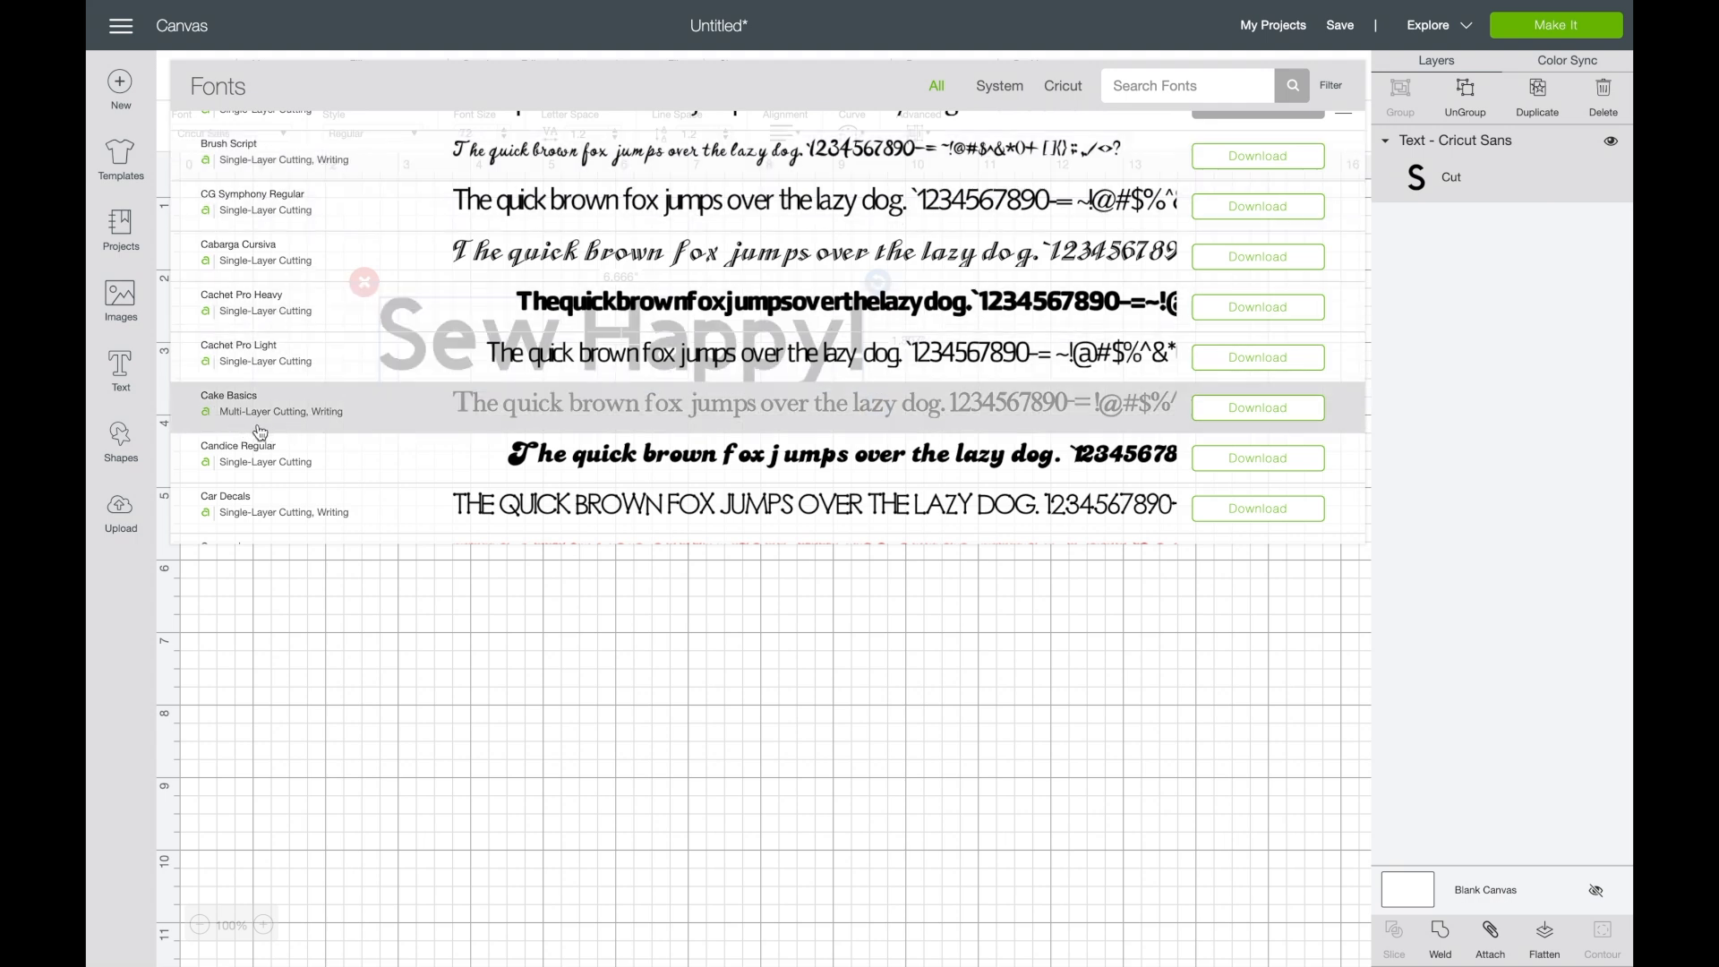
scroll(303, 434, down, 10)
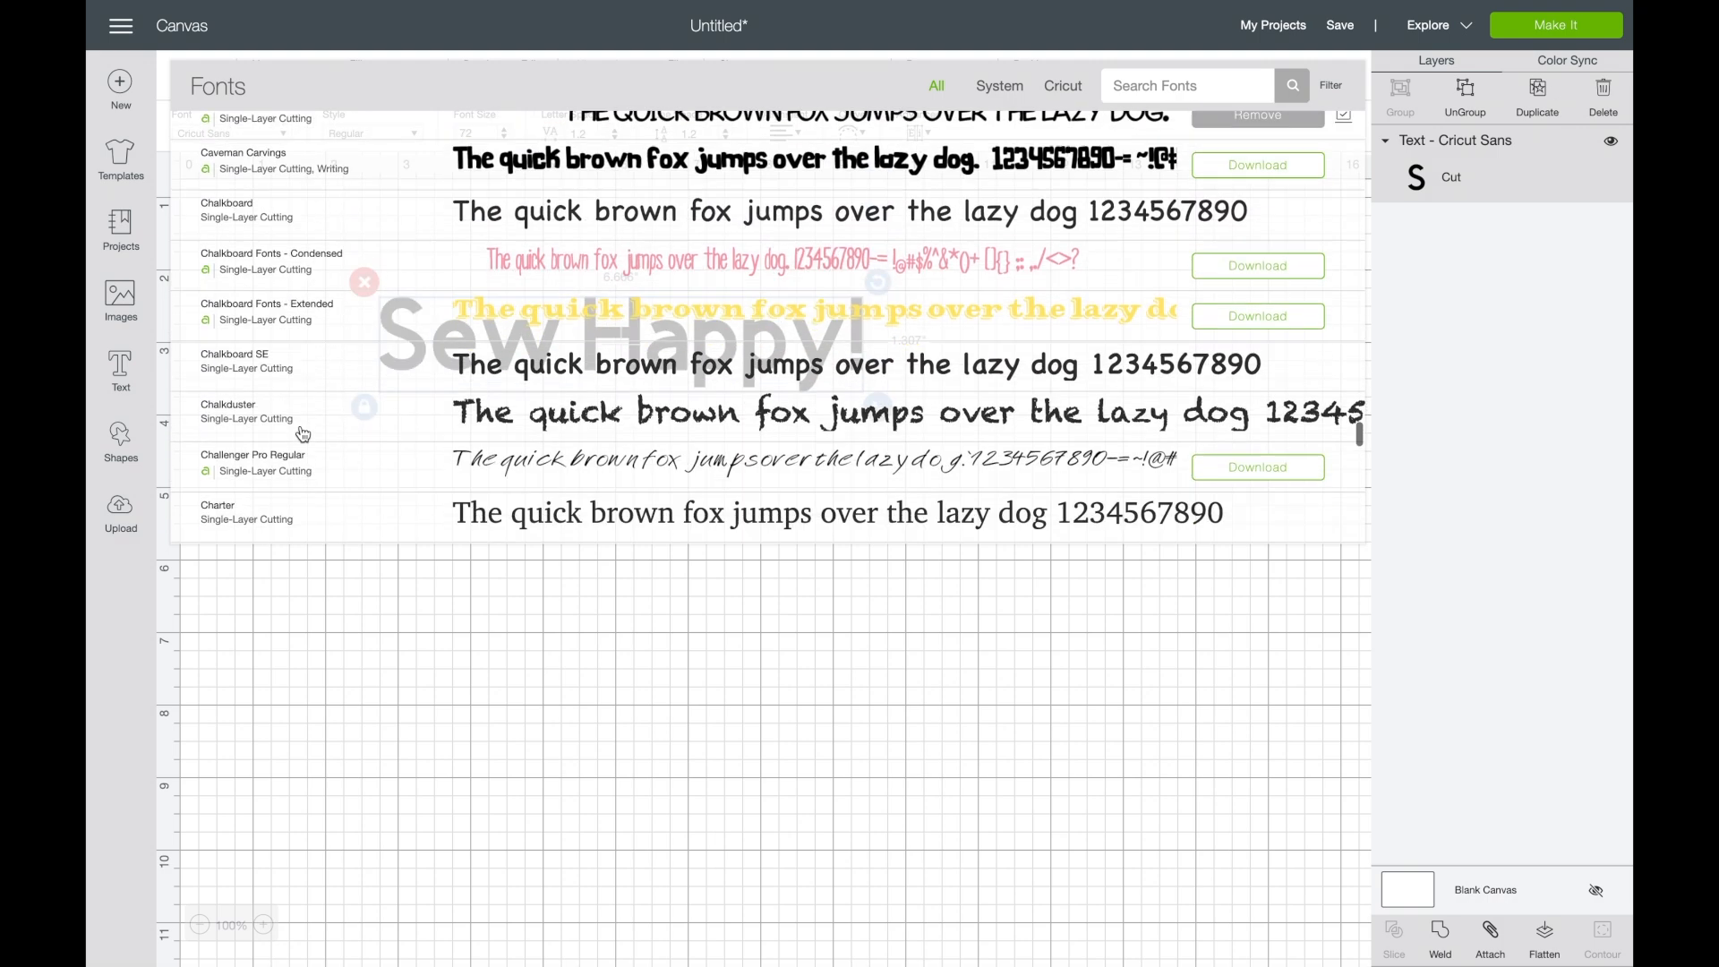
scroll(265, 430, down, 5)
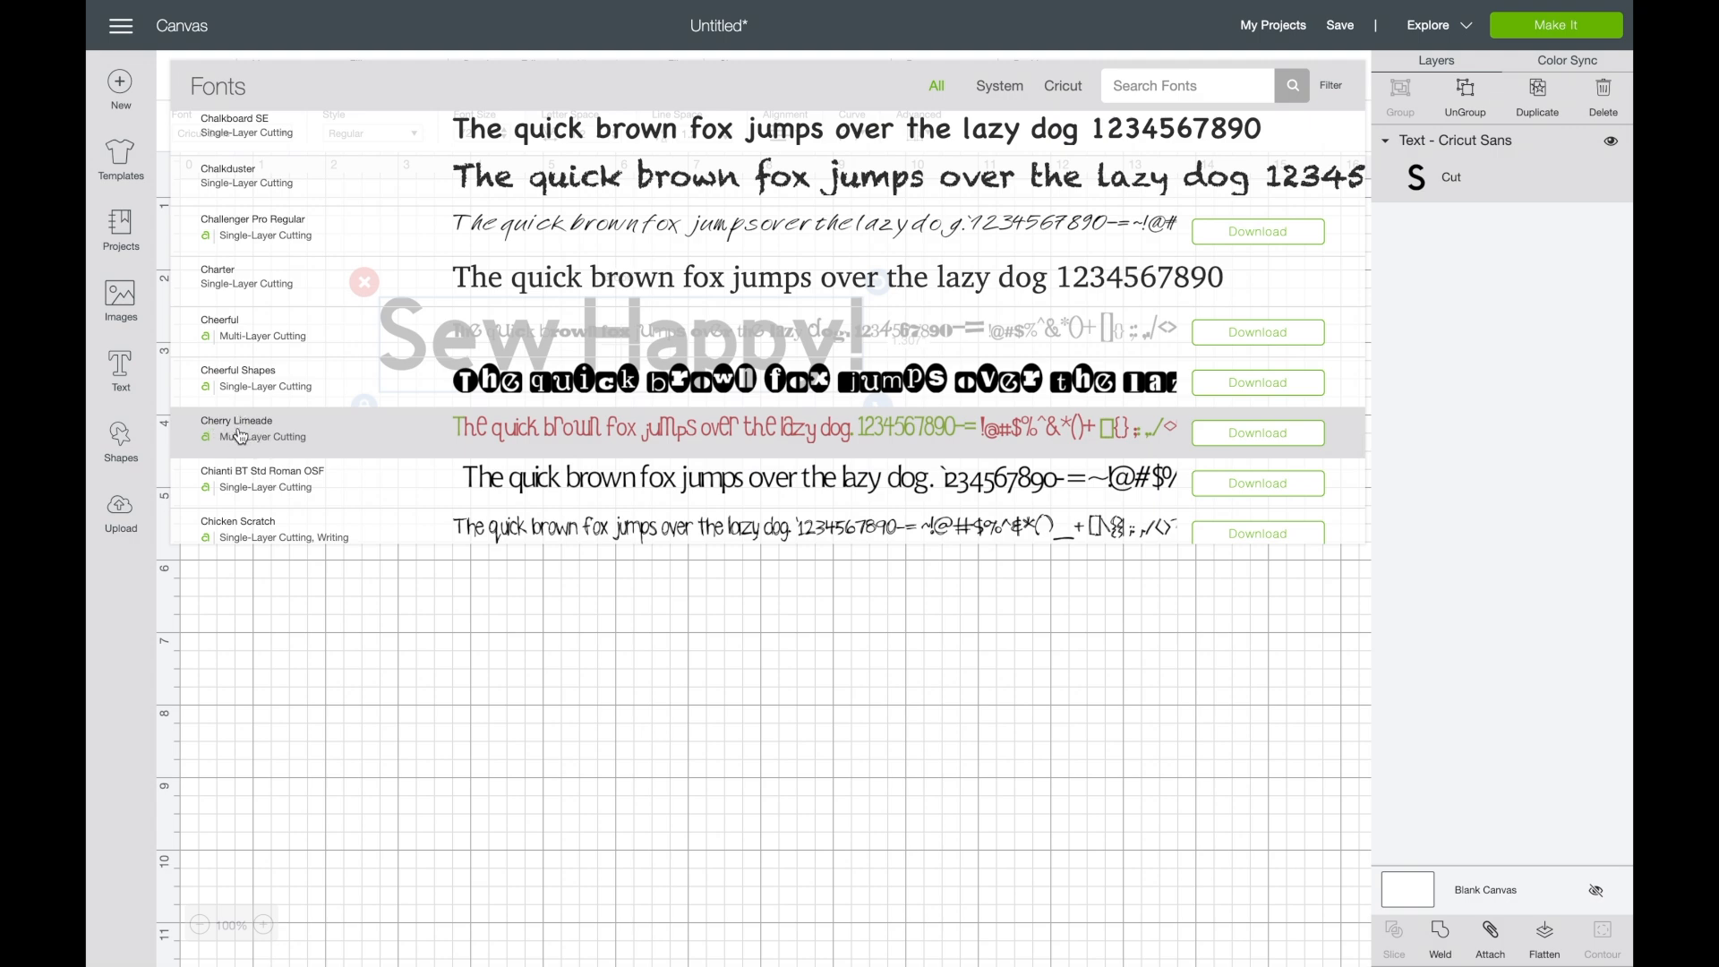
scroll(239, 433, down, 3)
scroll(240, 436, down, 6)
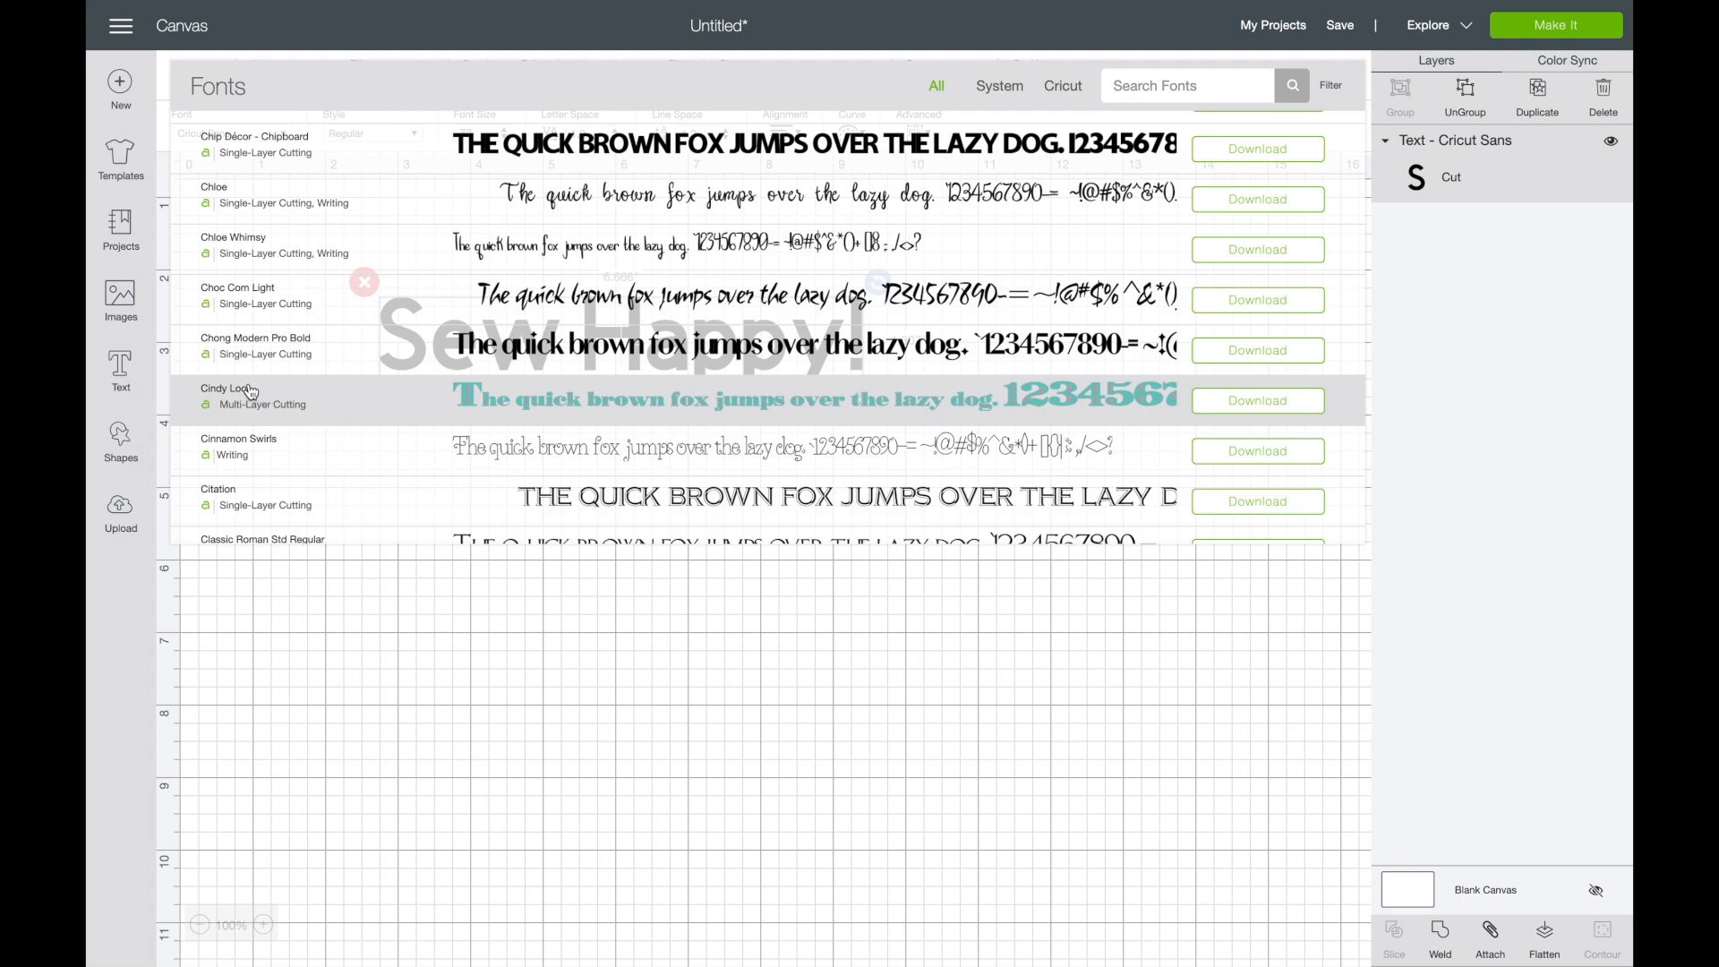
click(251, 391)
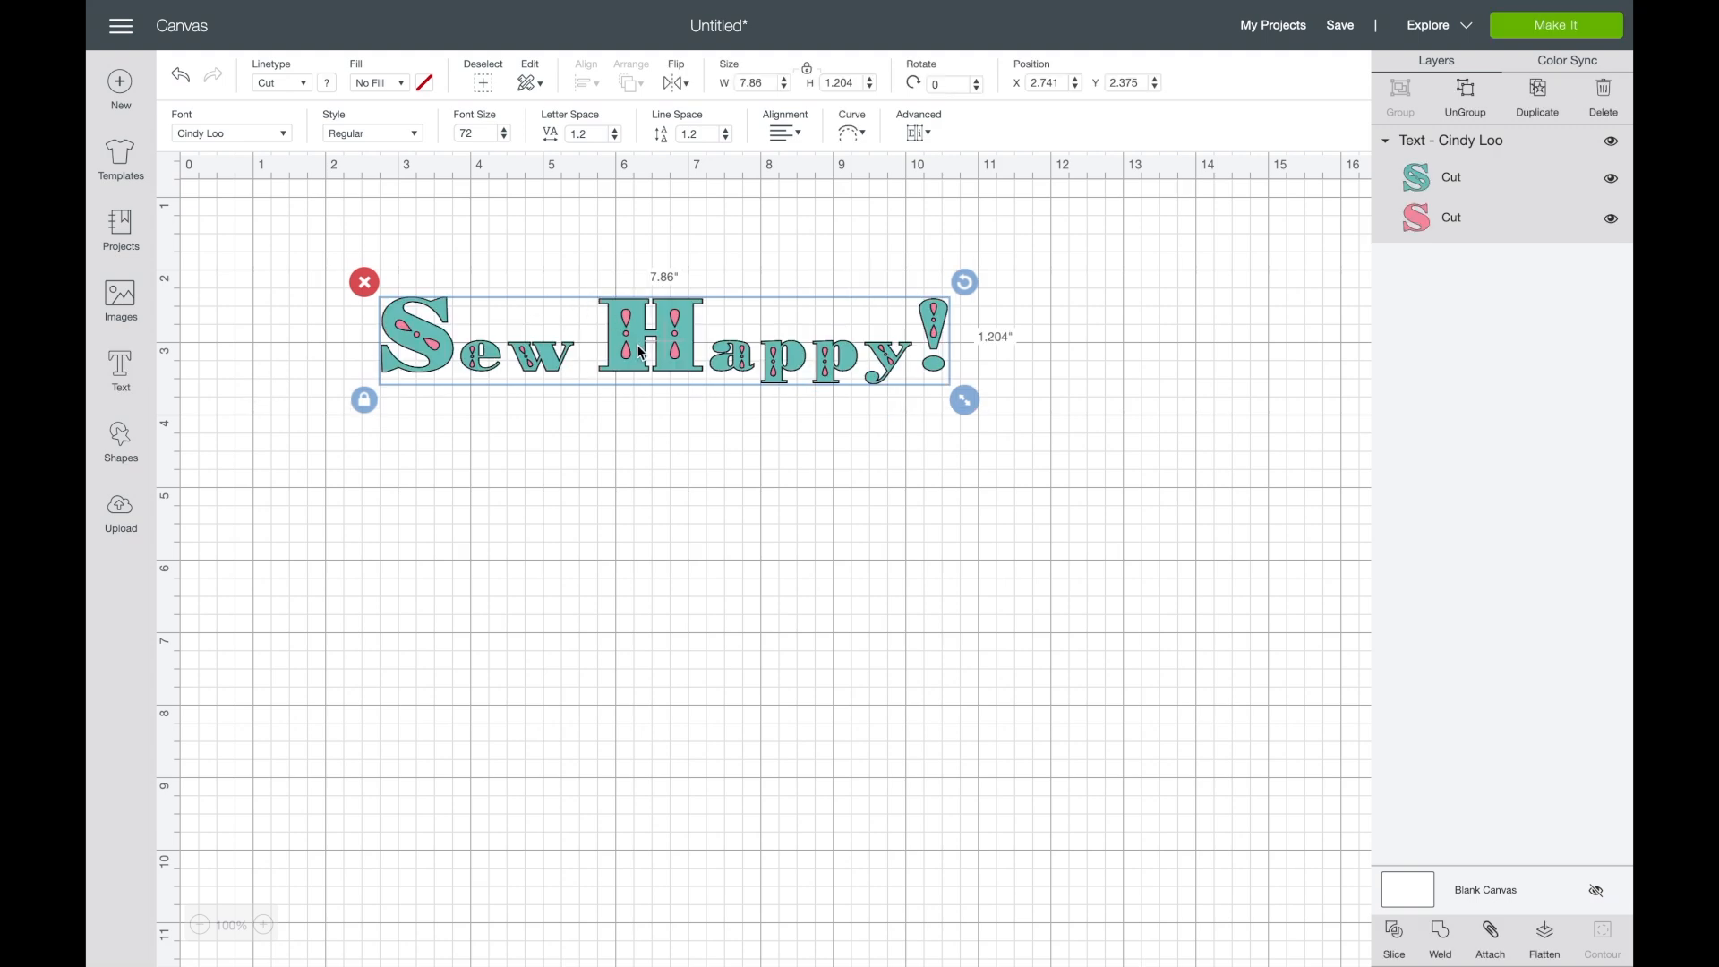
drag(636, 358, 626, 399)
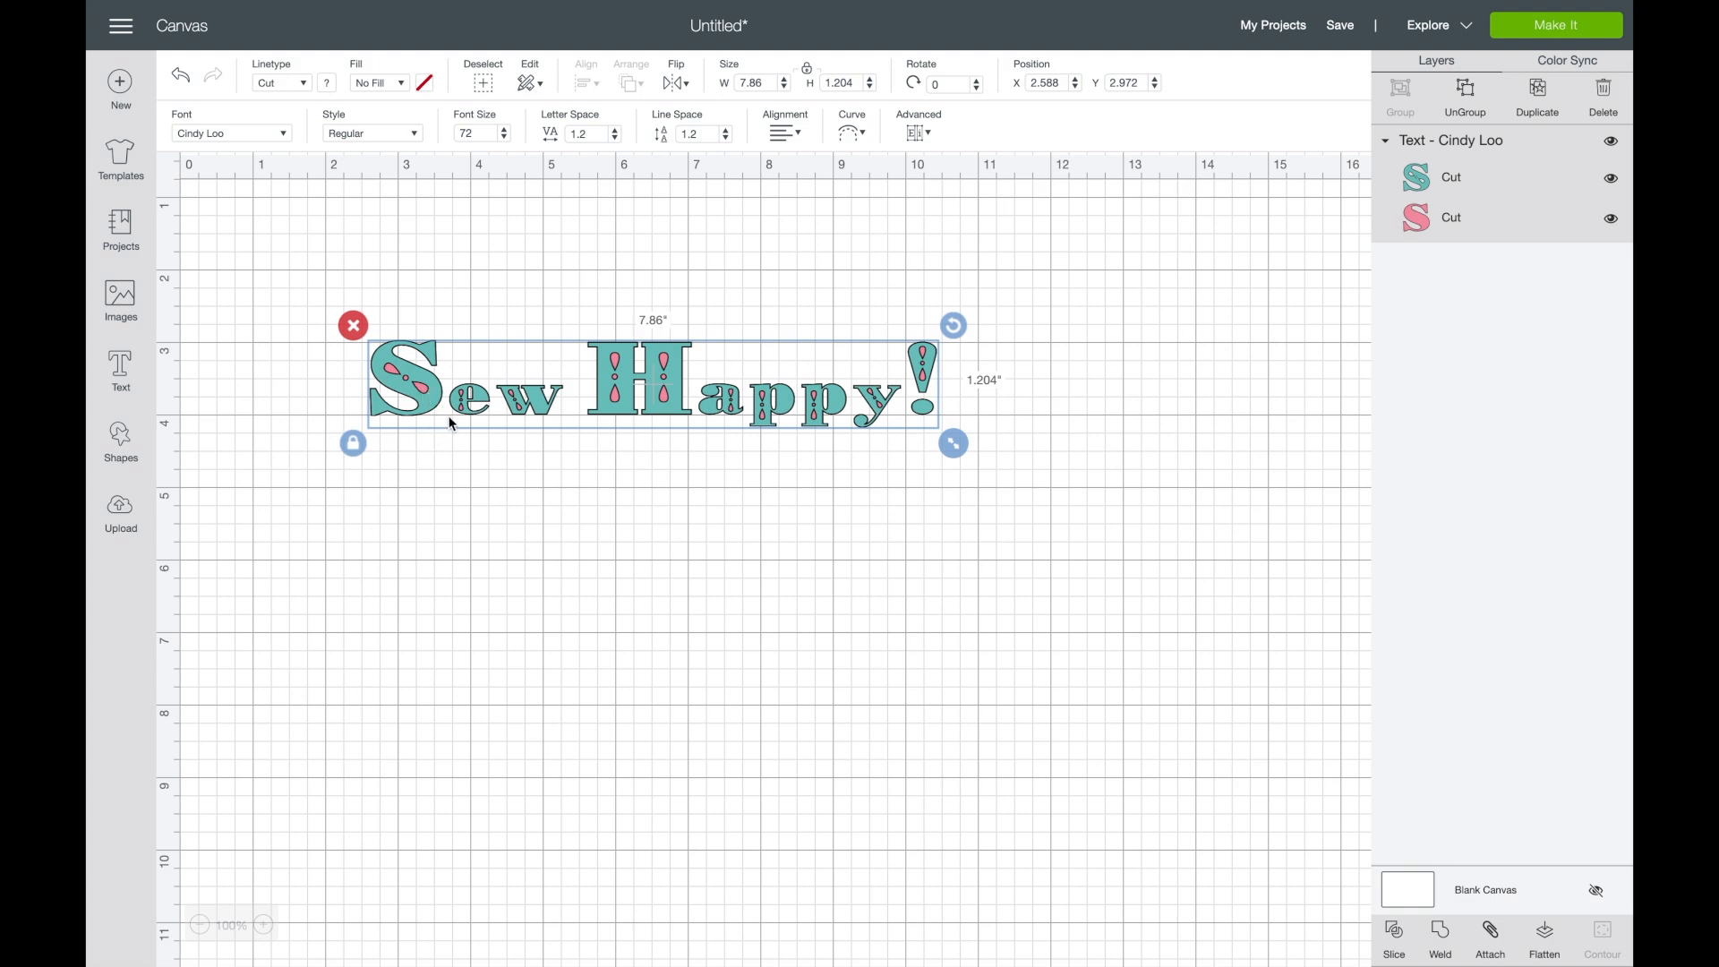
- Preview the teal and pink cutting mats of the layered text, then return to the canvas
click(1163, 234)
click(1561, 29)
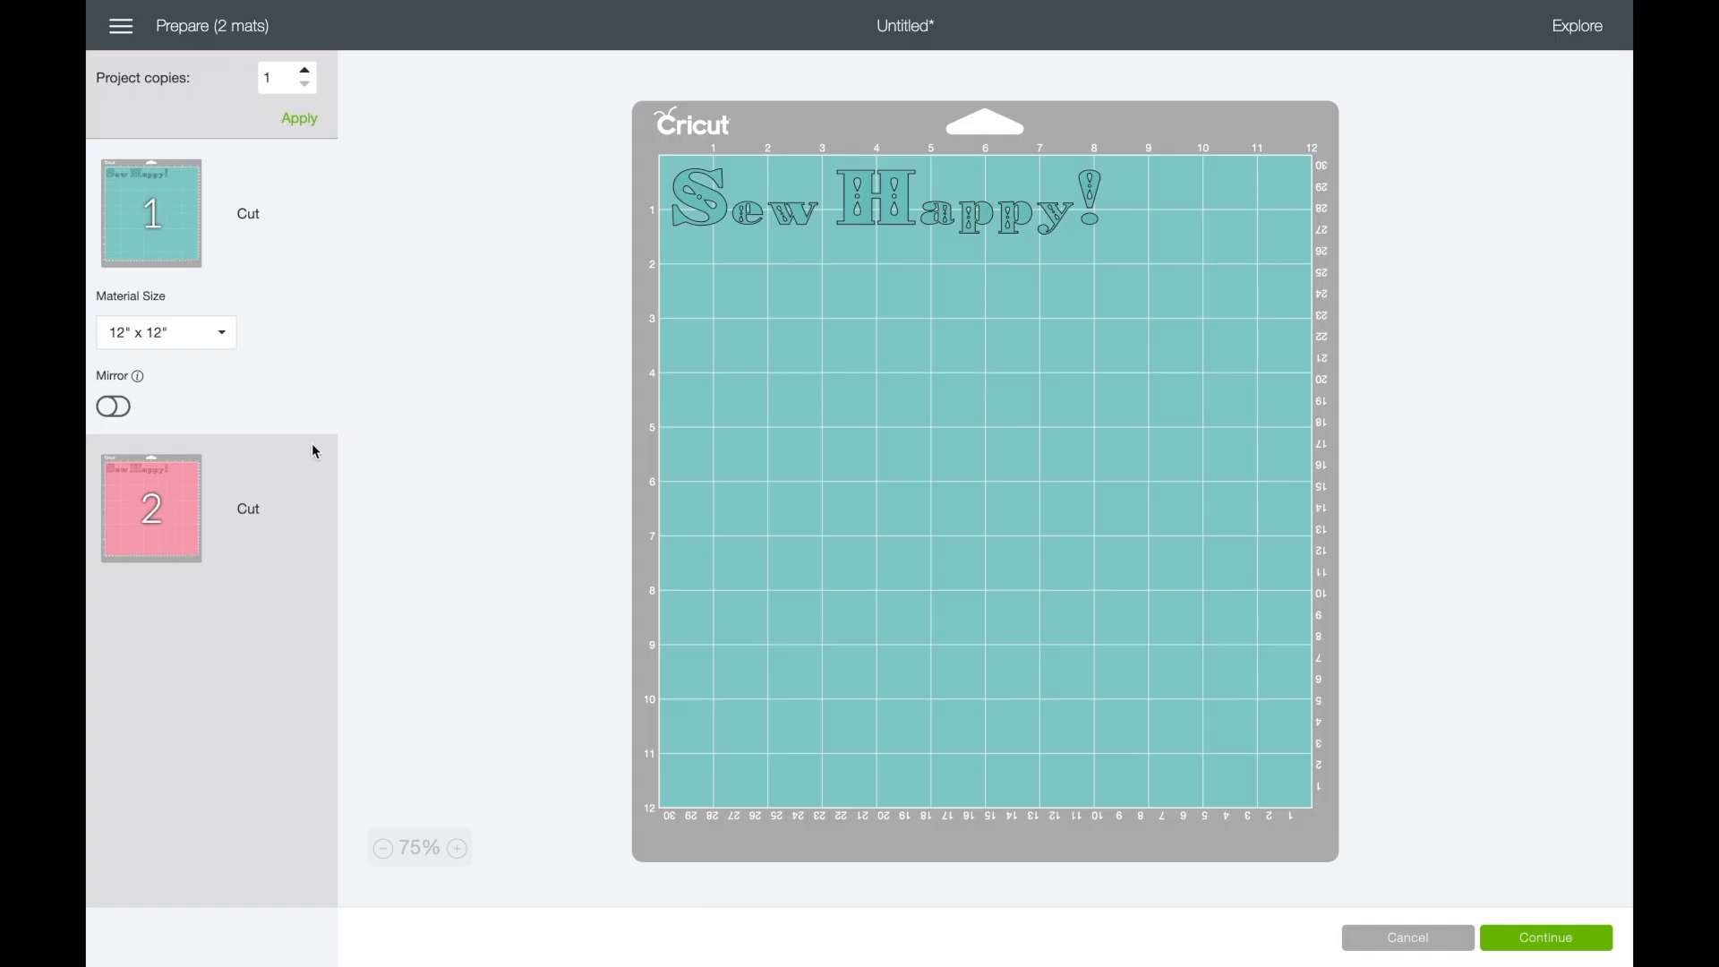
click(197, 489)
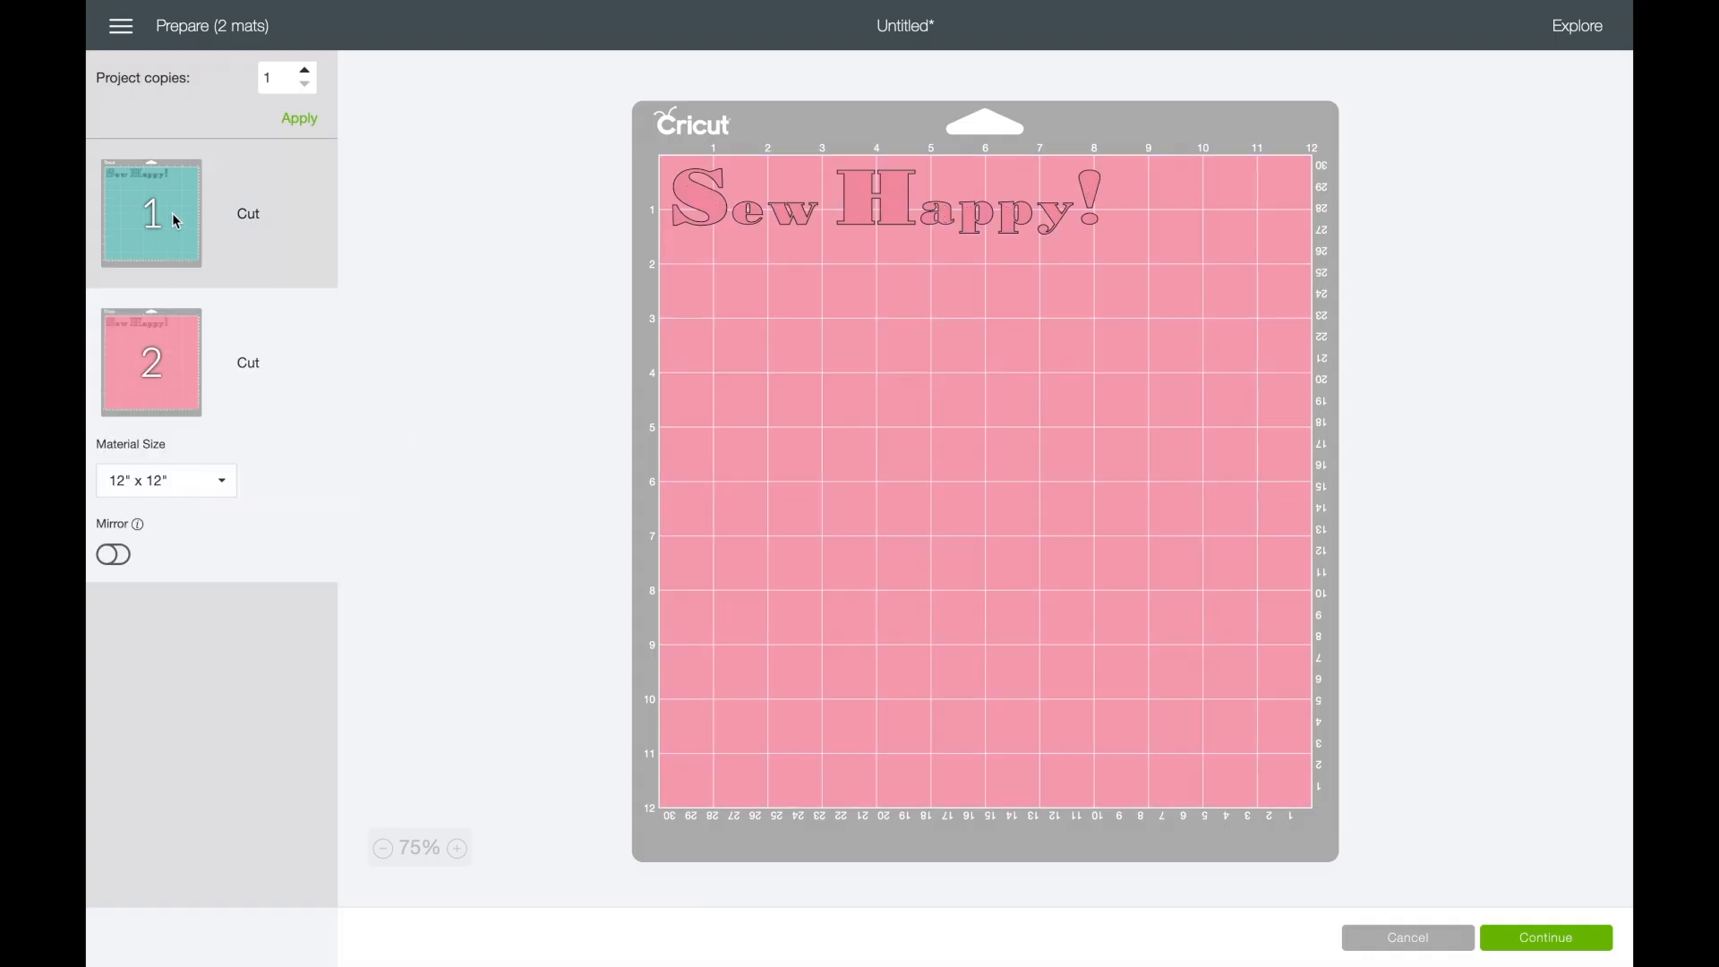
click(177, 222)
click(159, 515)
click(174, 224)
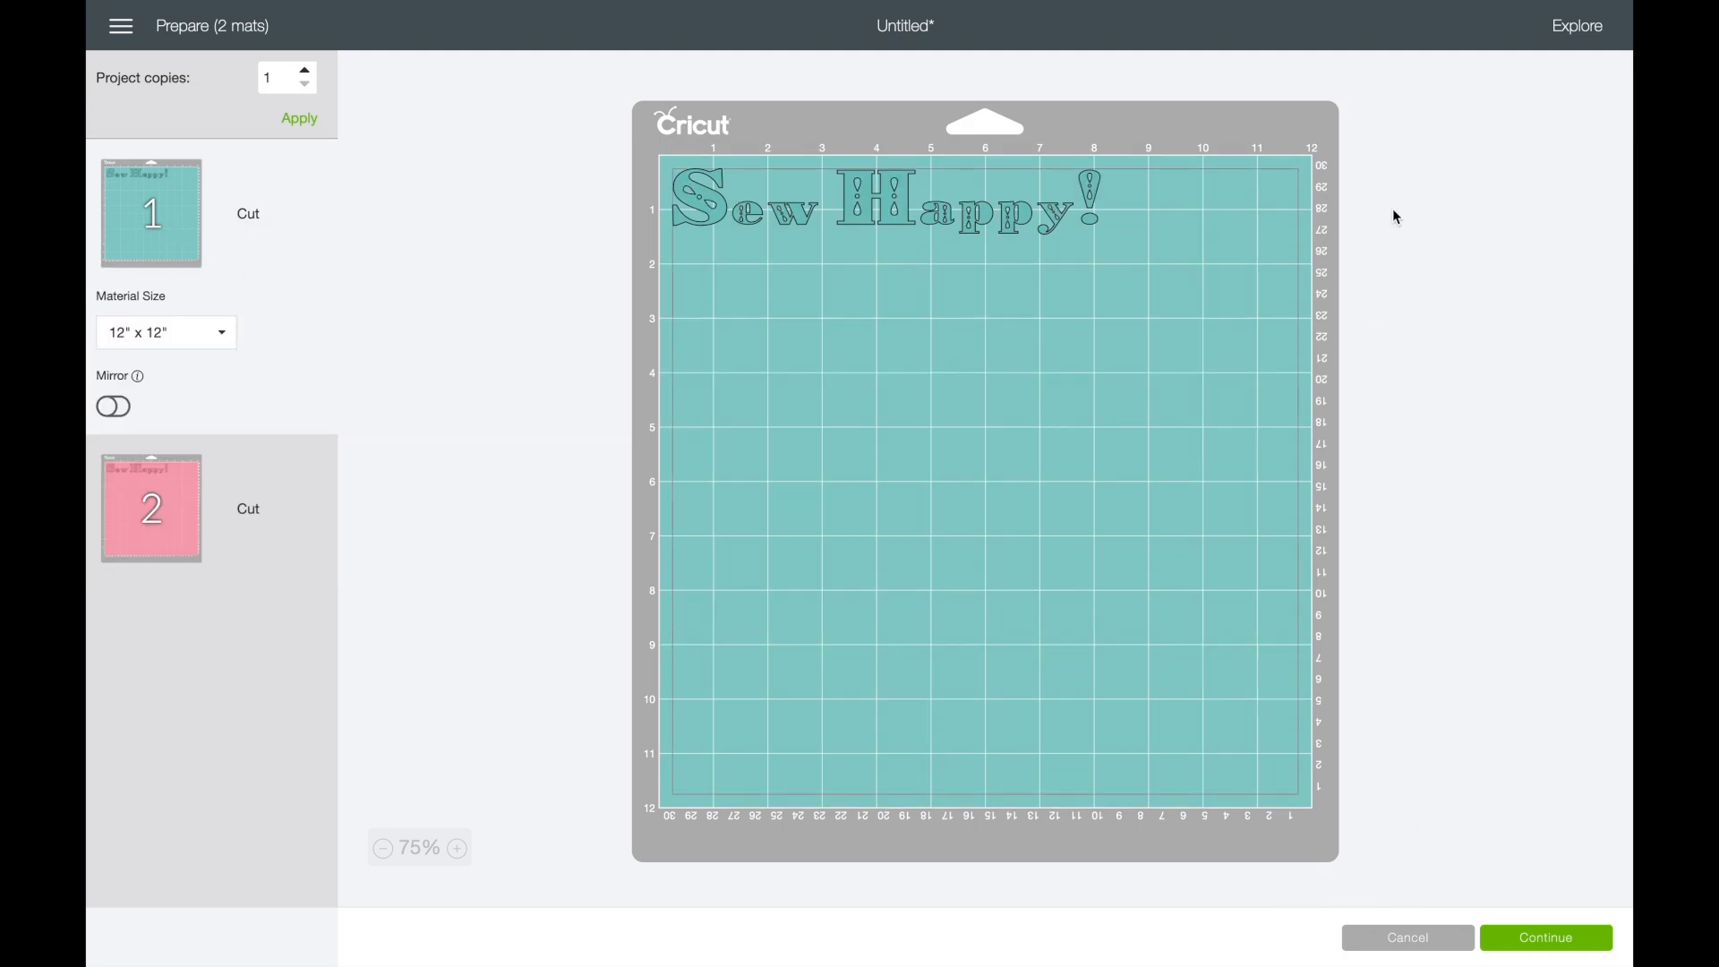
click(1407, 938)
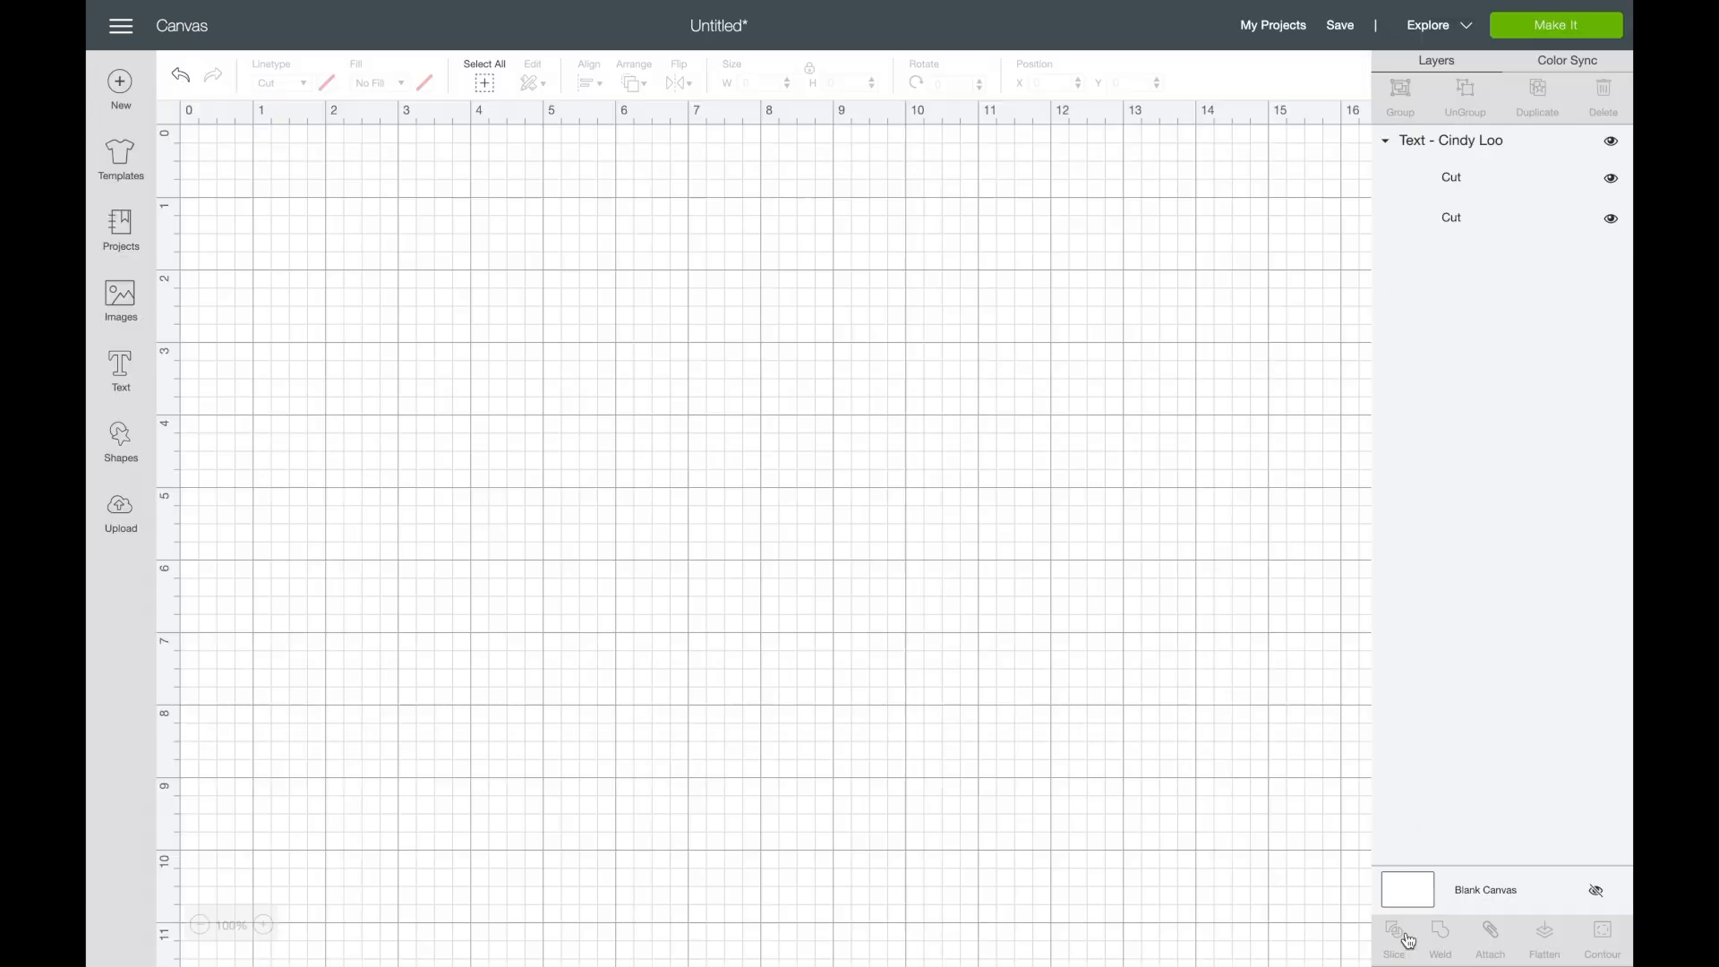
- Try the single-layer Al Nile font on the "Sew Happy!" text
click(672, 378)
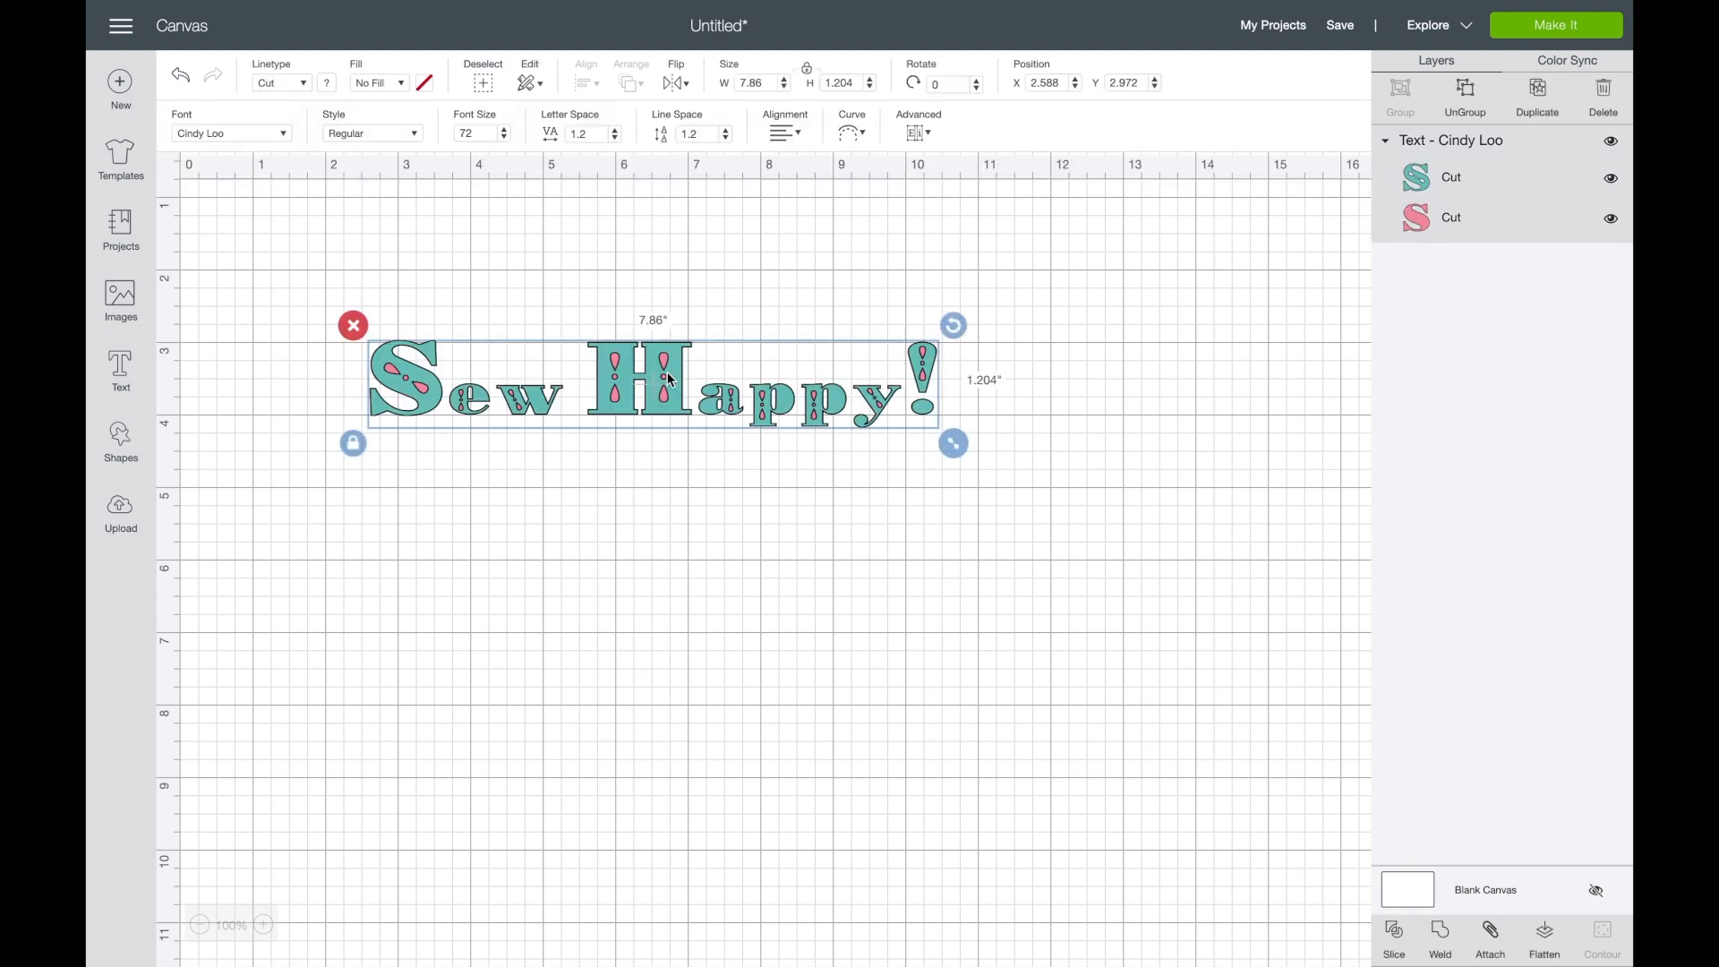
click(282, 134)
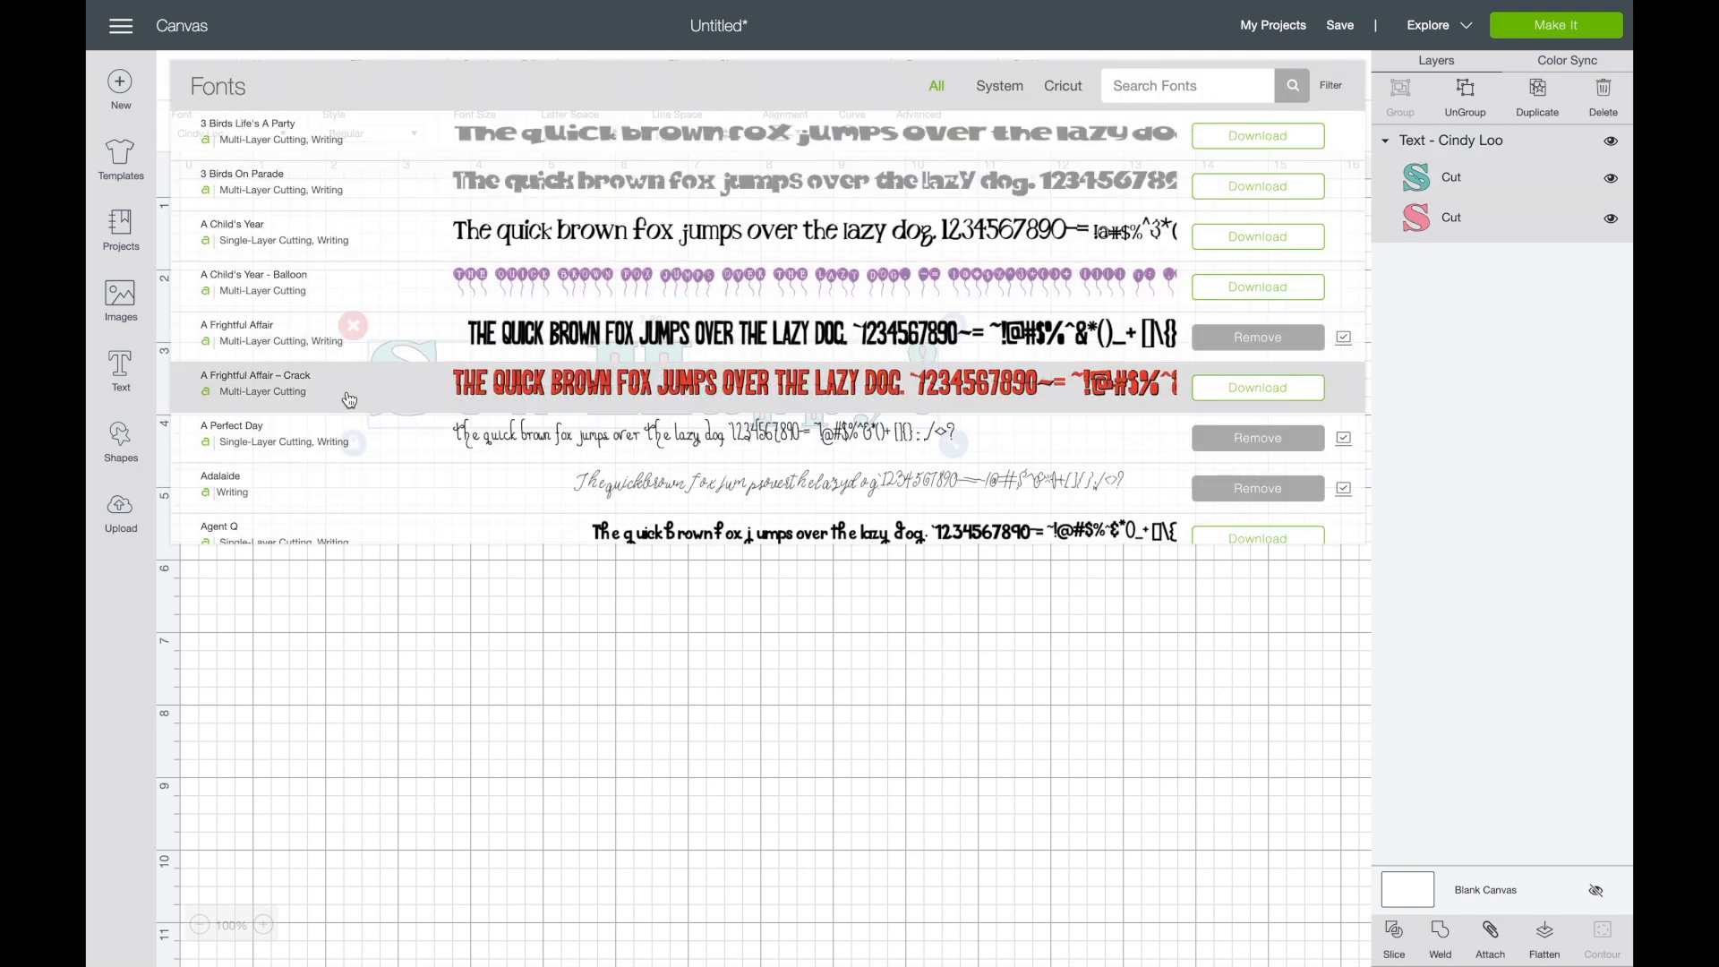
scroll(349, 399, down, 3)
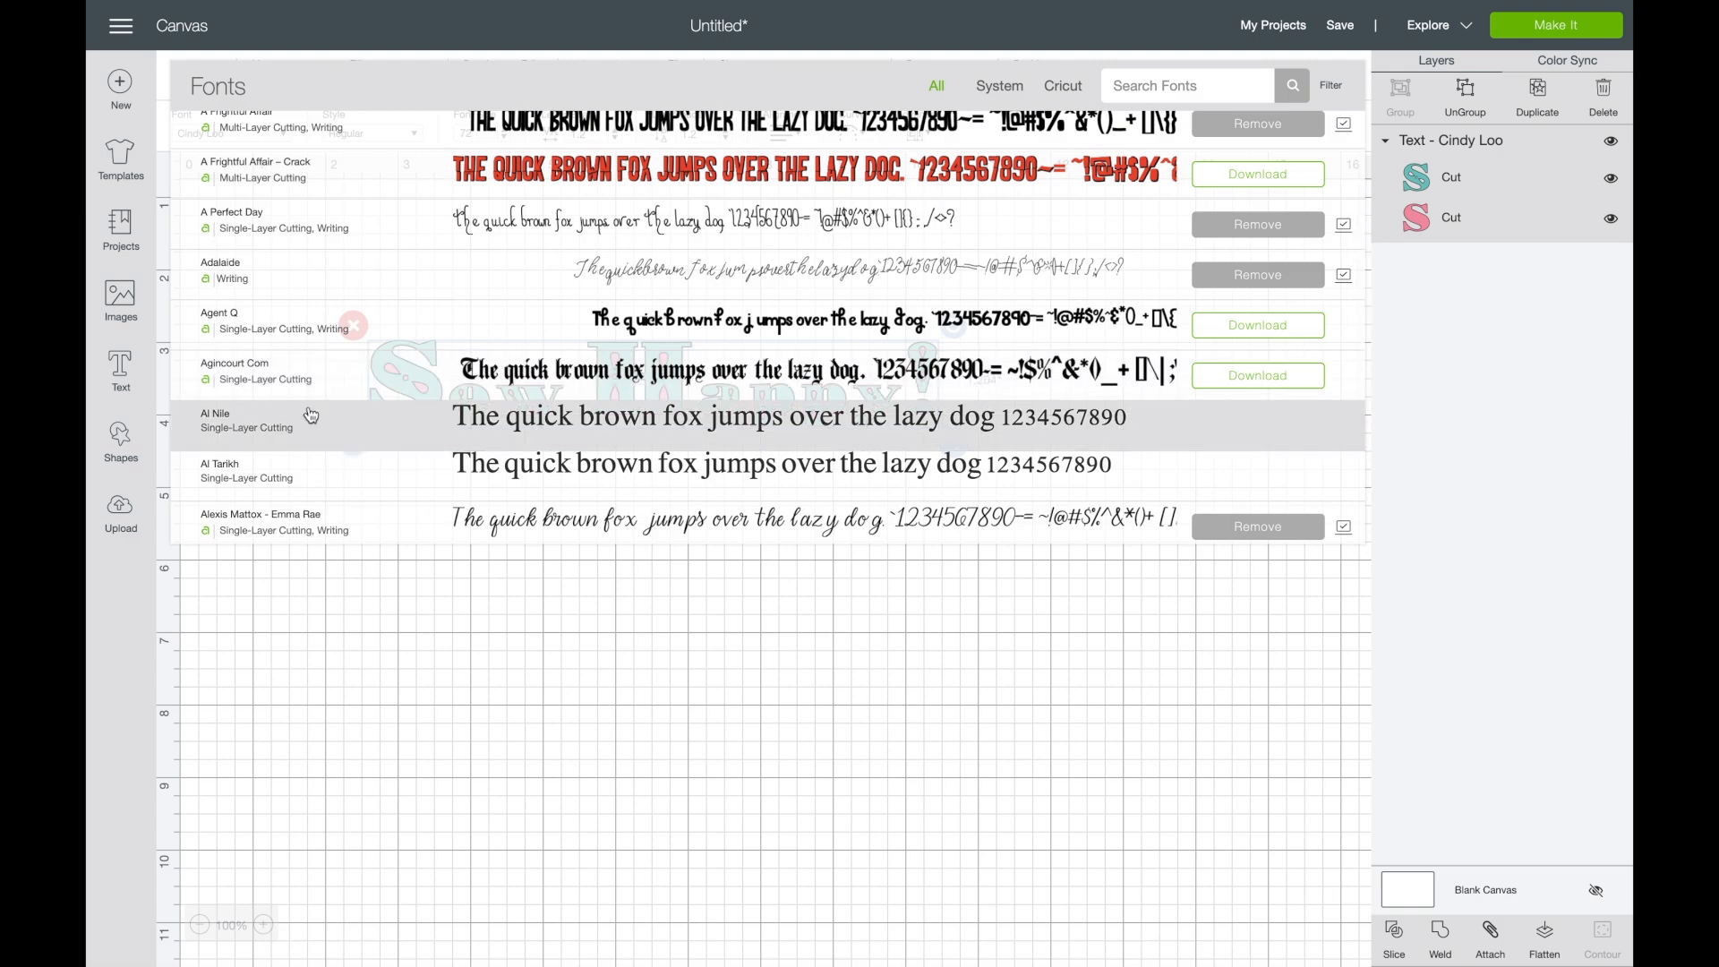
click(311, 414)
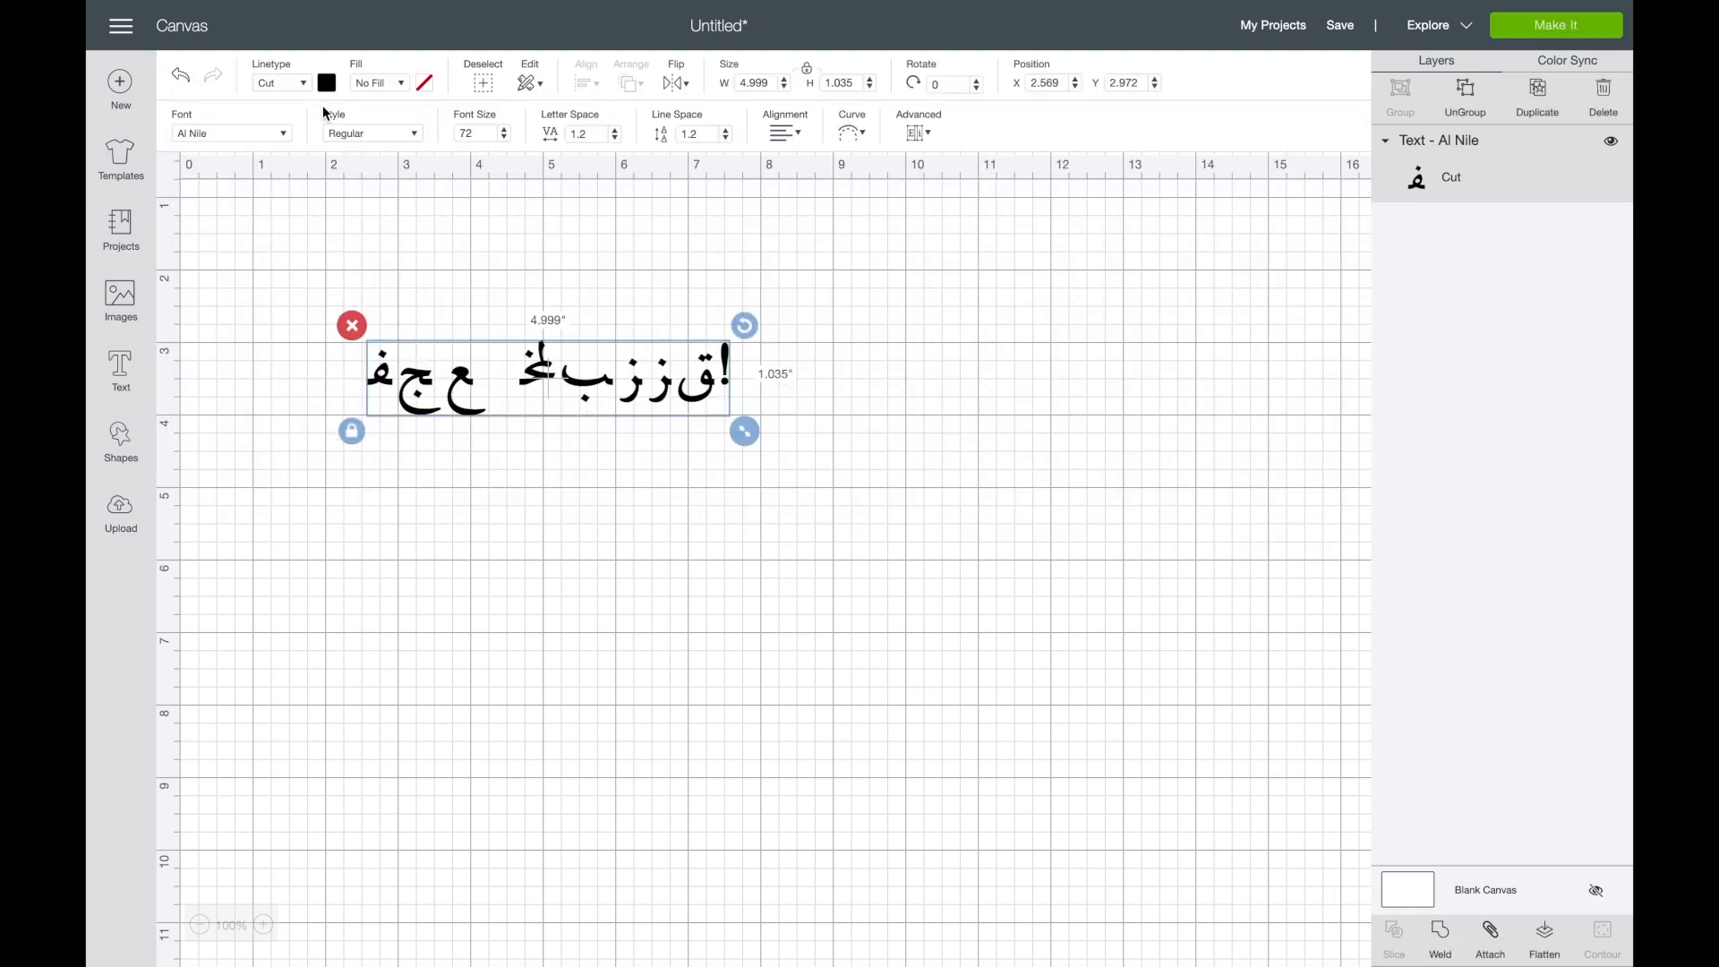
- Try the Alleycat Bop ICG font on the text in place of Al Nile
click(285, 134)
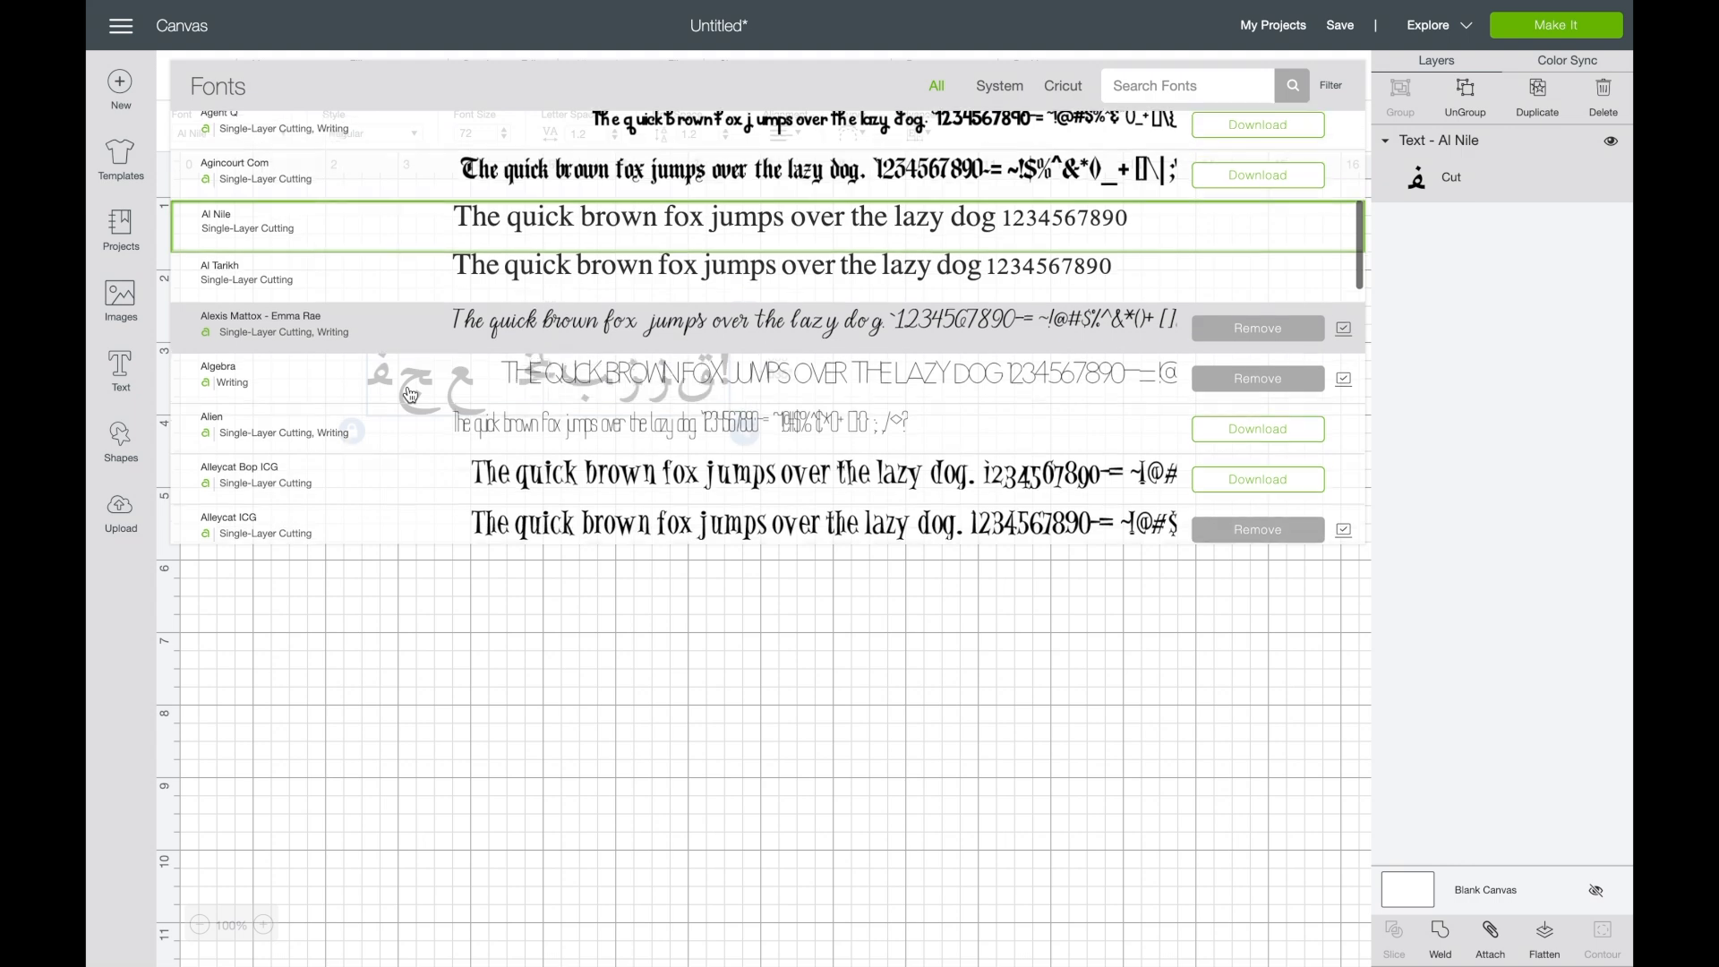
scroll(410, 394, down, 1)
click(384, 433)
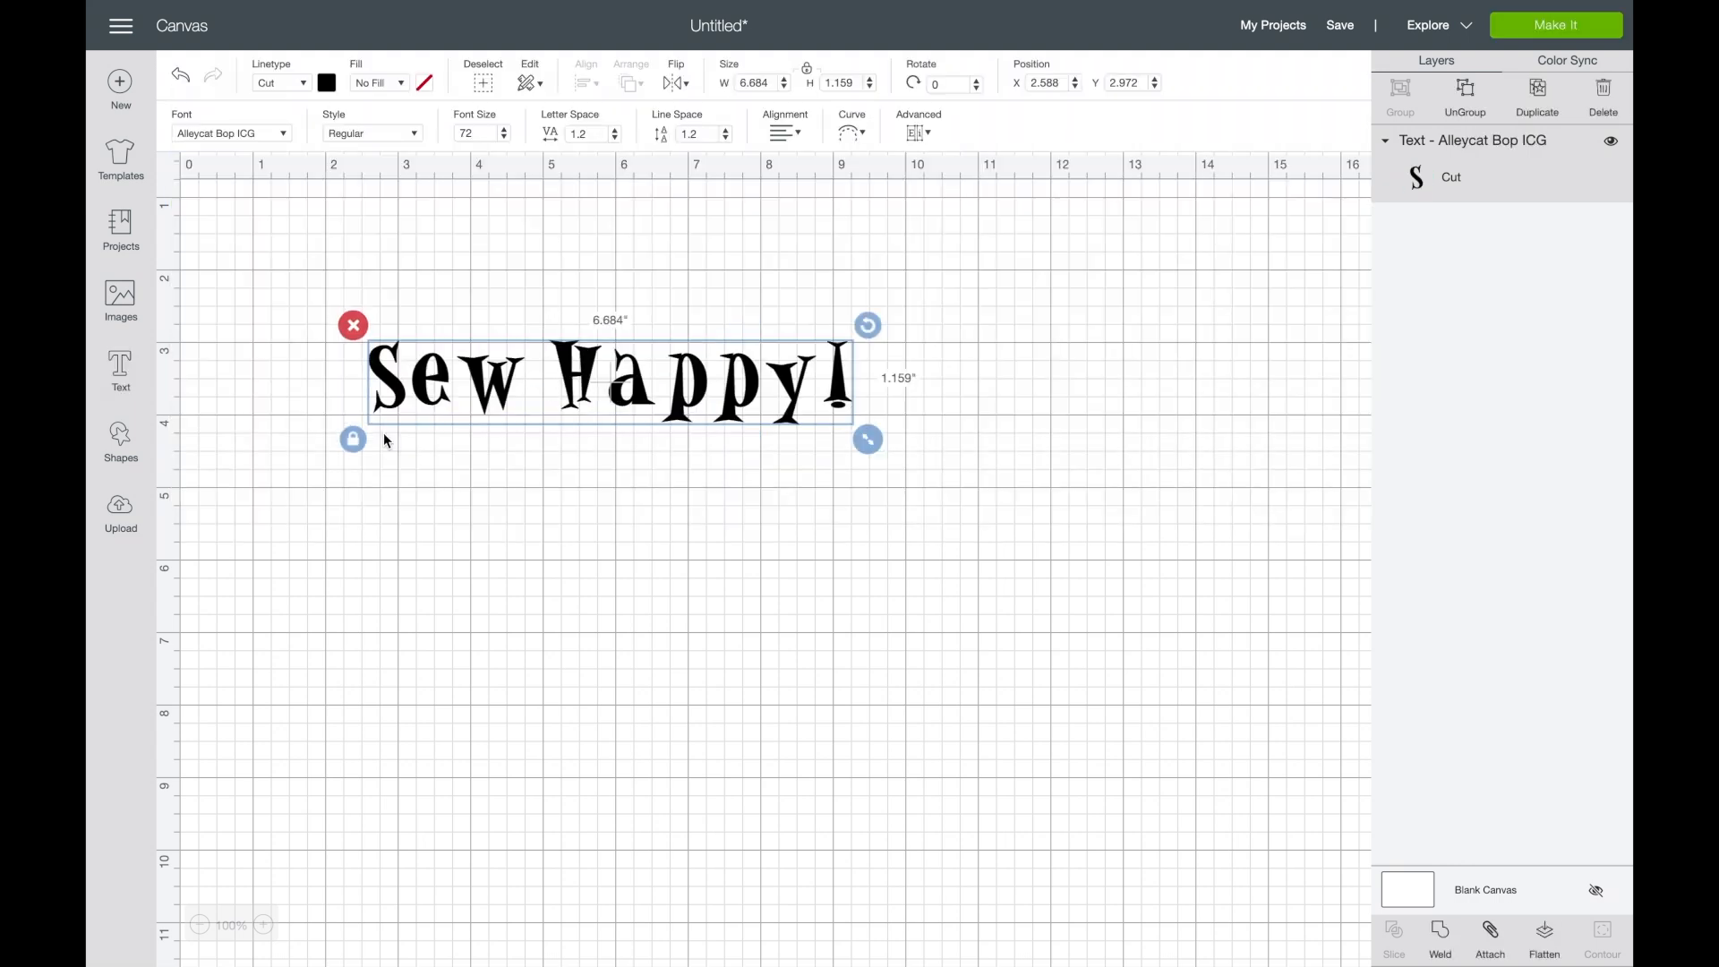
- Apply the Alleycat ICG font to the text and check which styles it offers
click(281, 136)
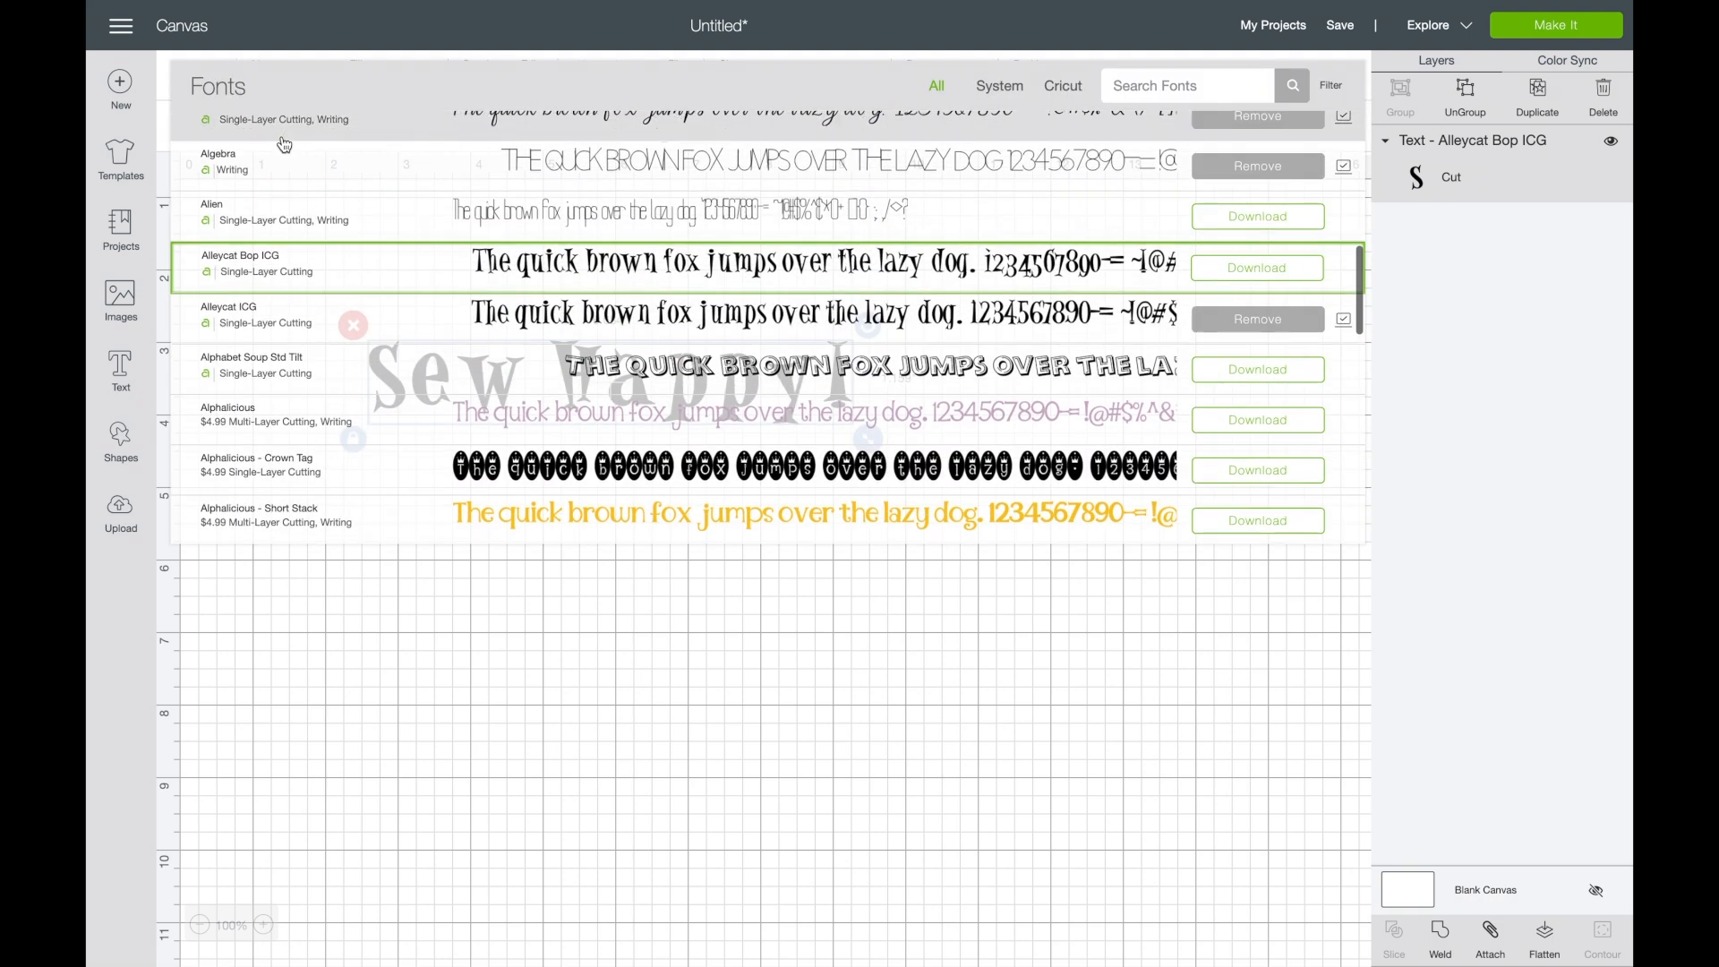
click(286, 309)
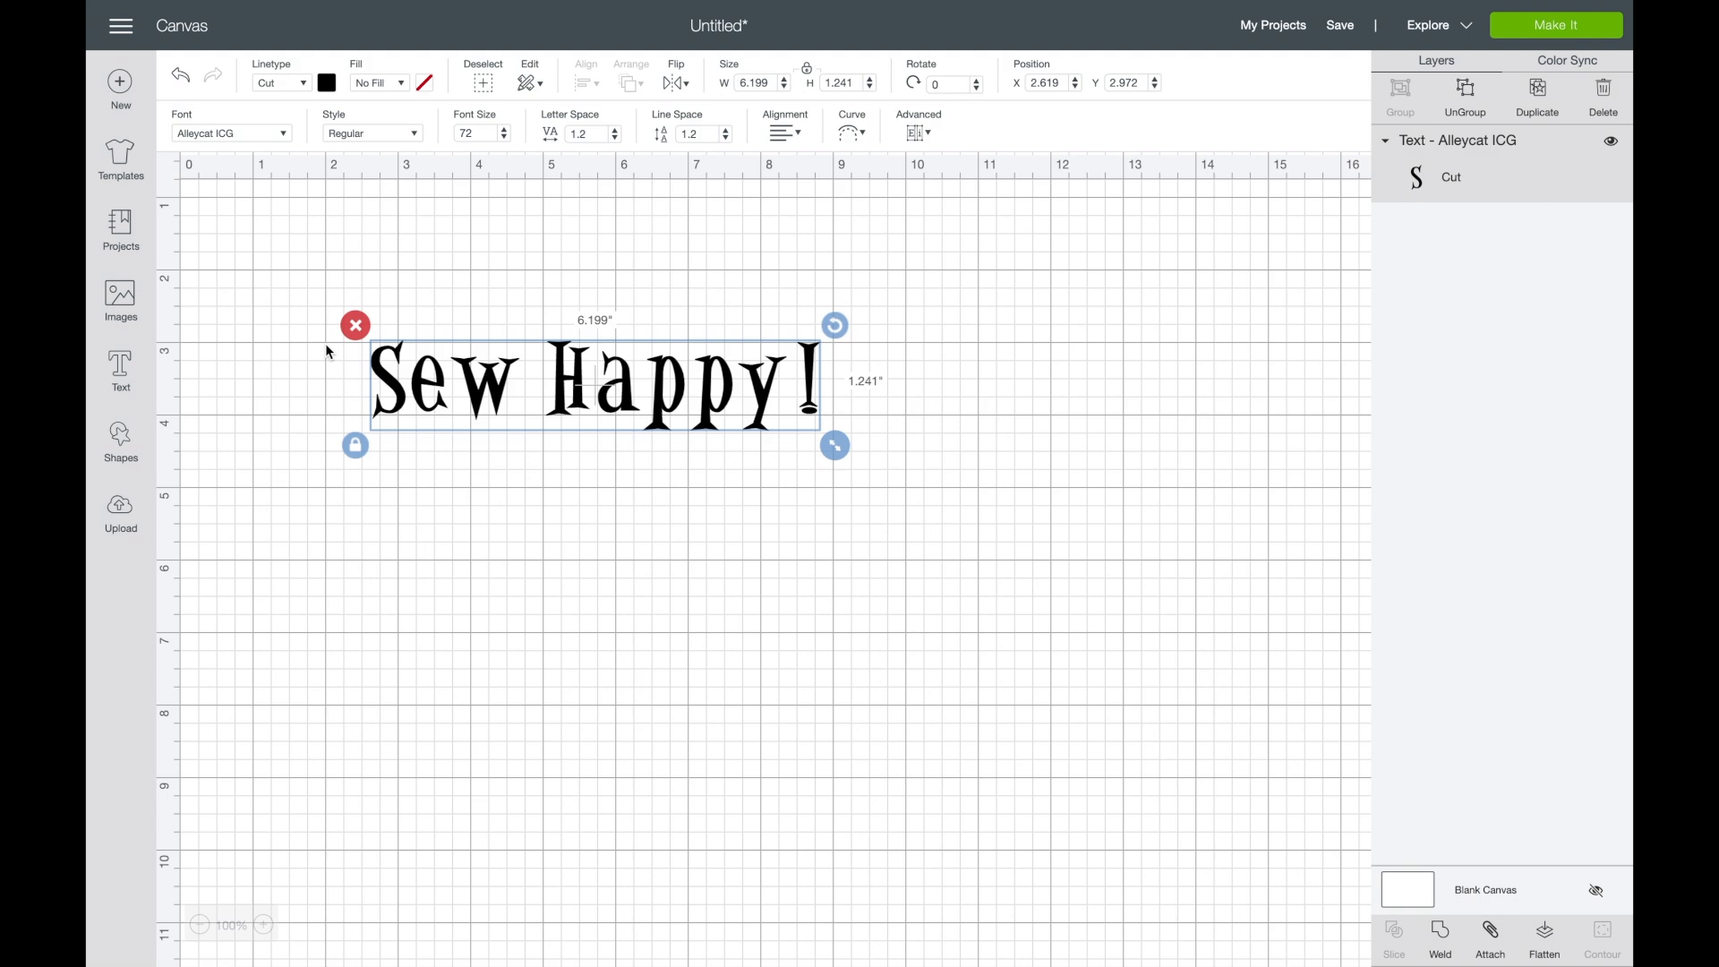
click(415, 134)
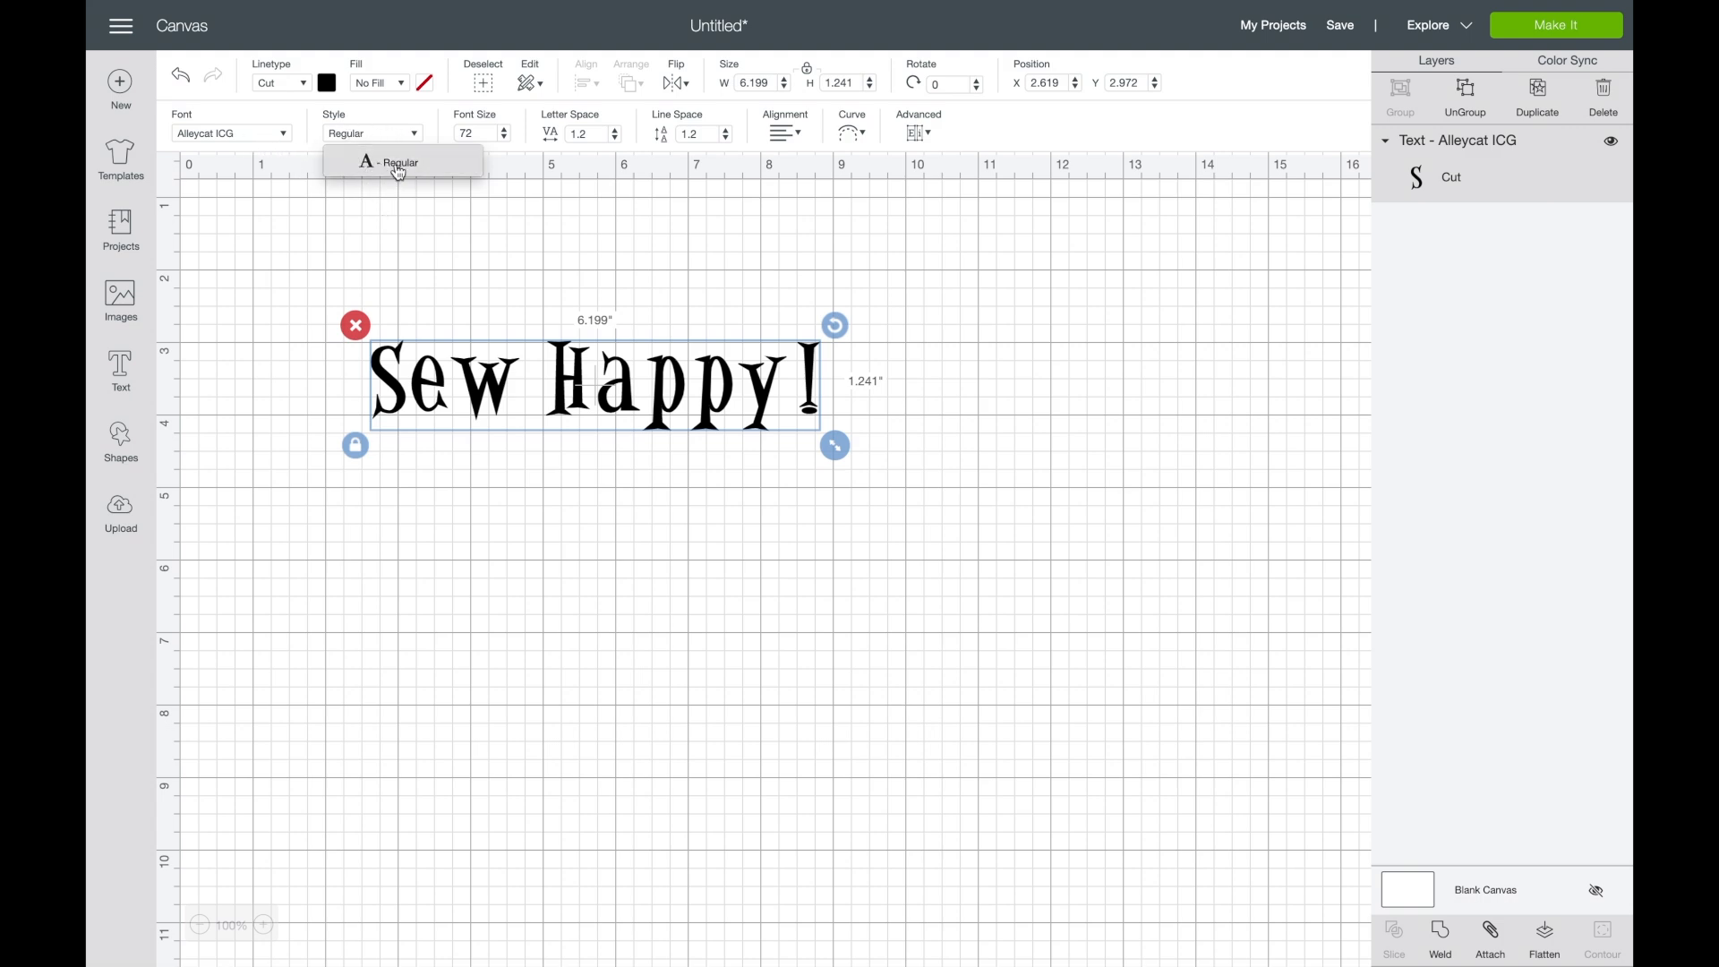
click(513, 117)
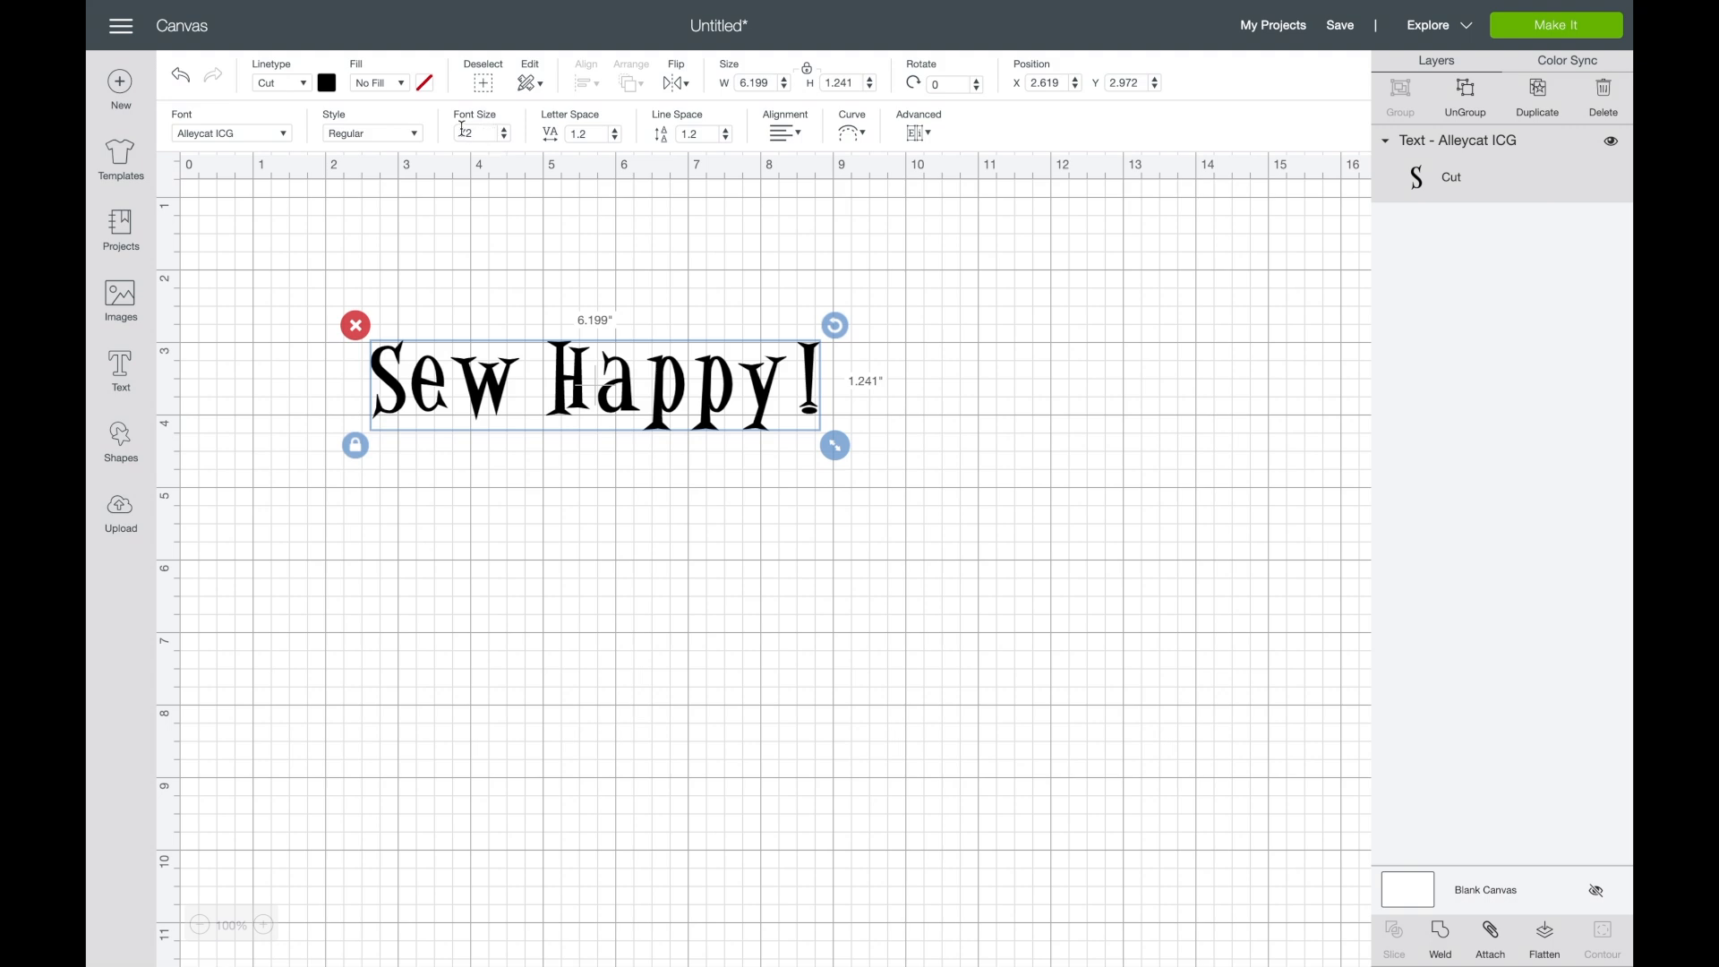
- Set the text's font size to 144 and move the text to about X 1.09, Y 2.22
drag(479, 136, 448, 141)
click(547, 204)
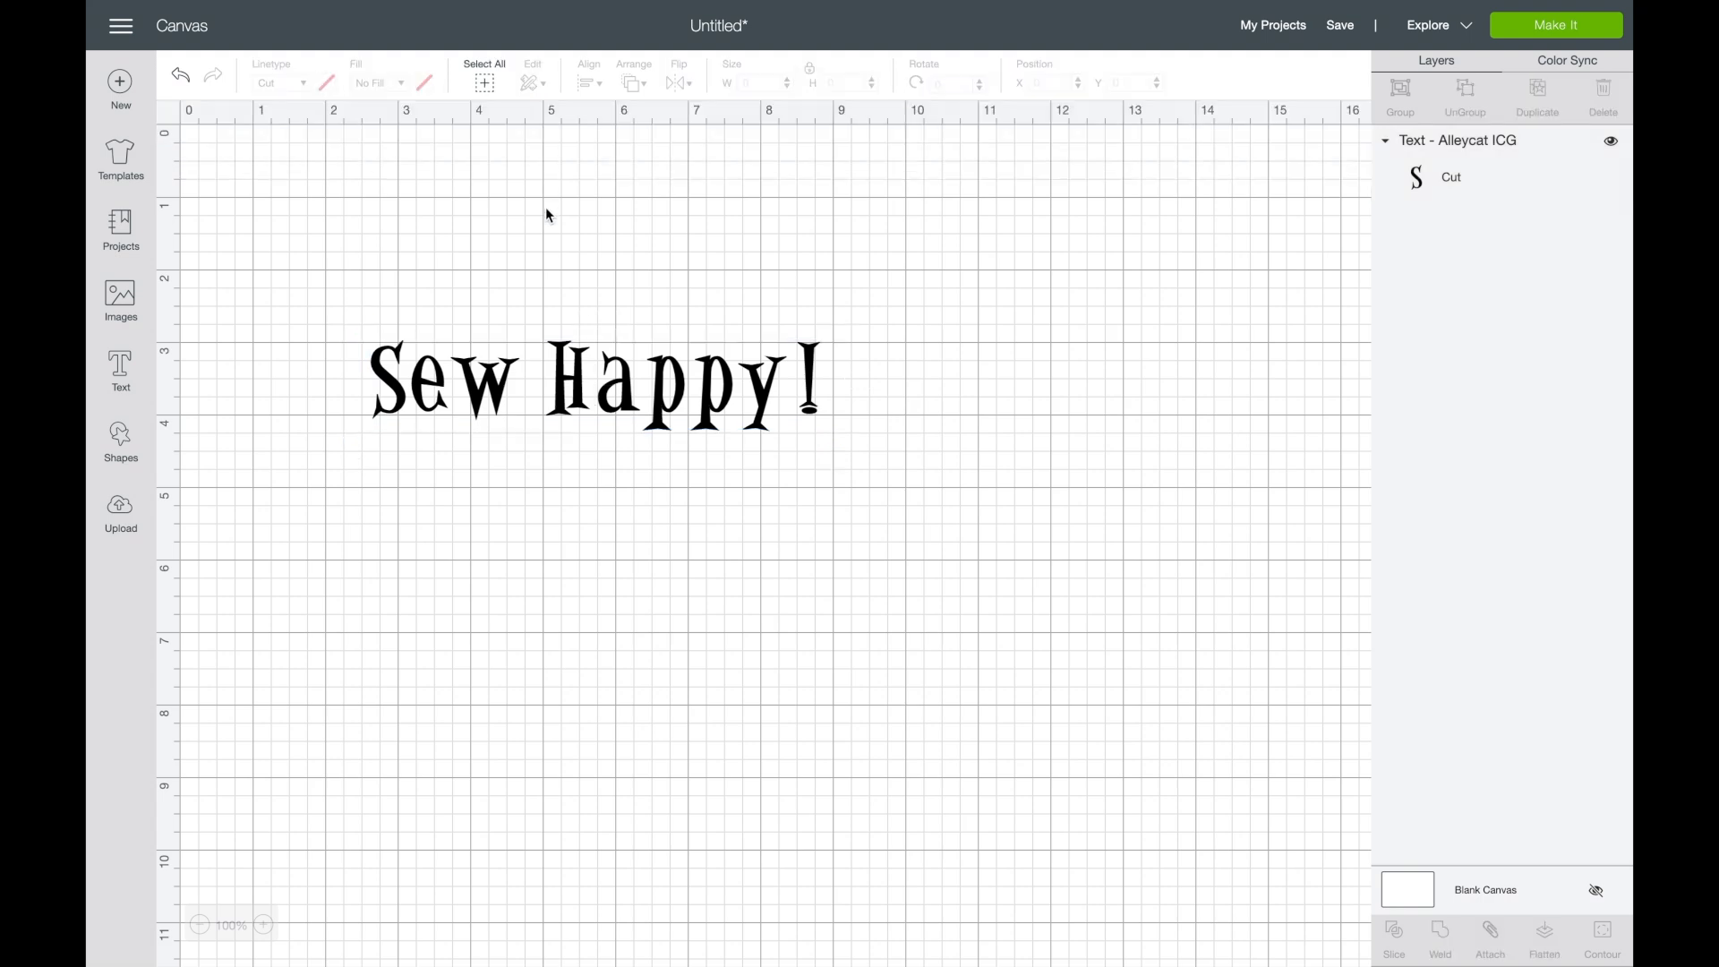
click(484, 387)
drag(479, 134, 455, 133)
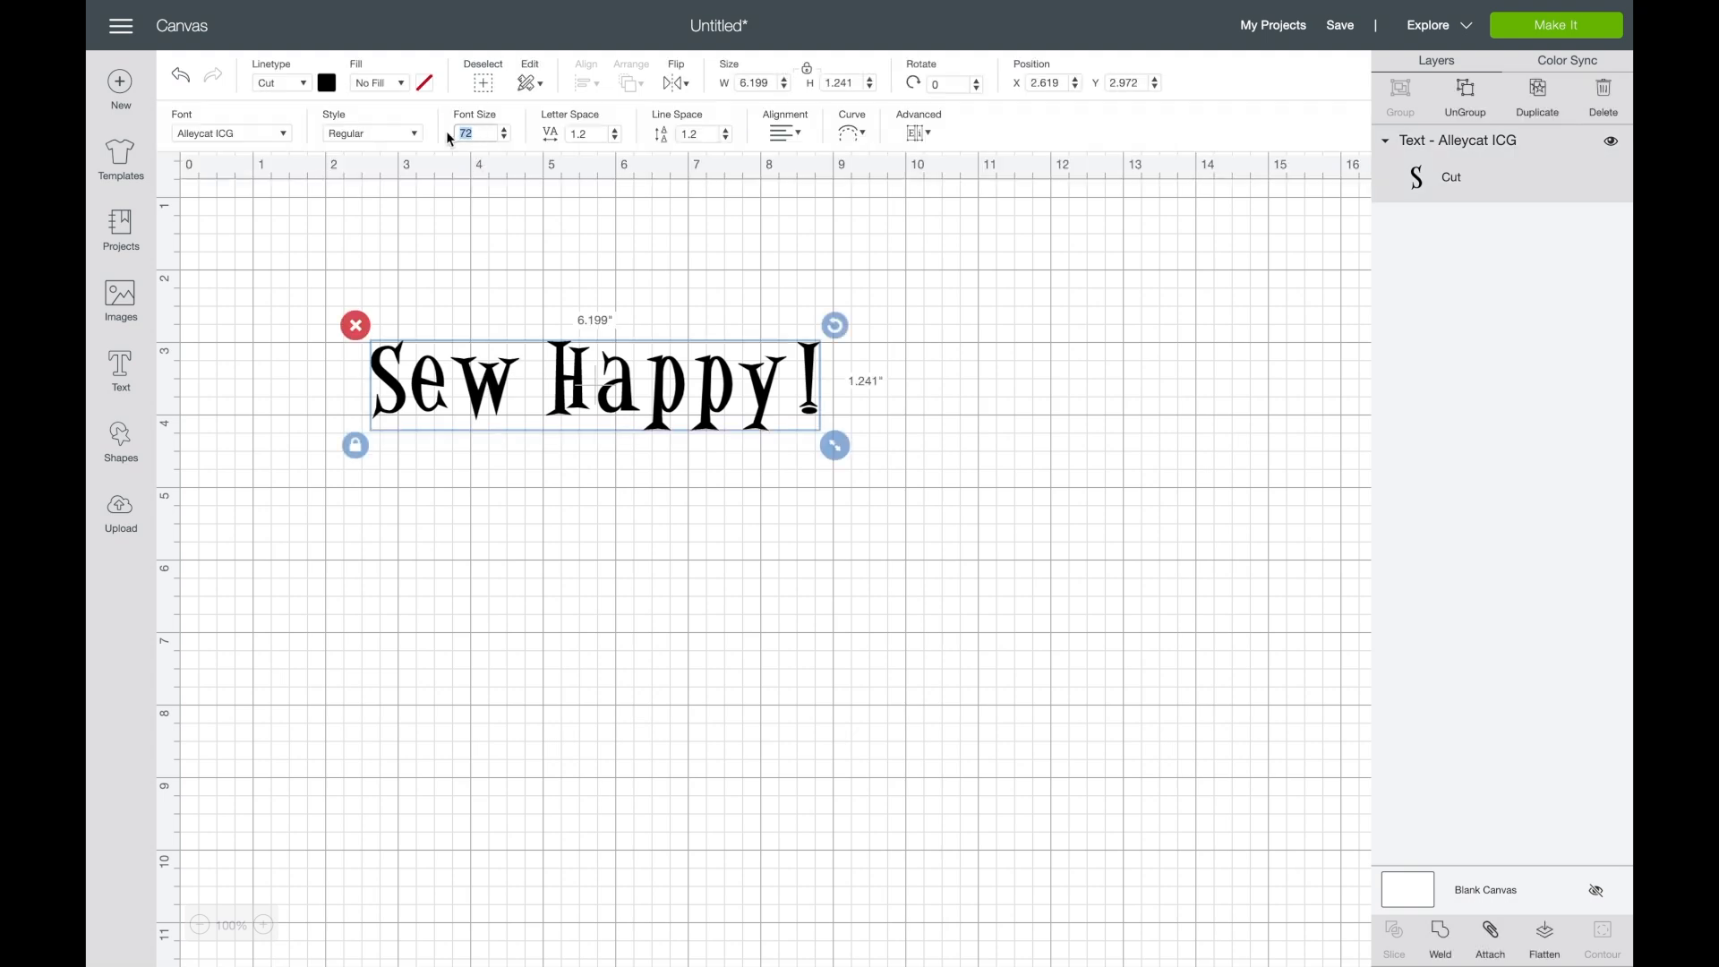
text(144)
key(Return)
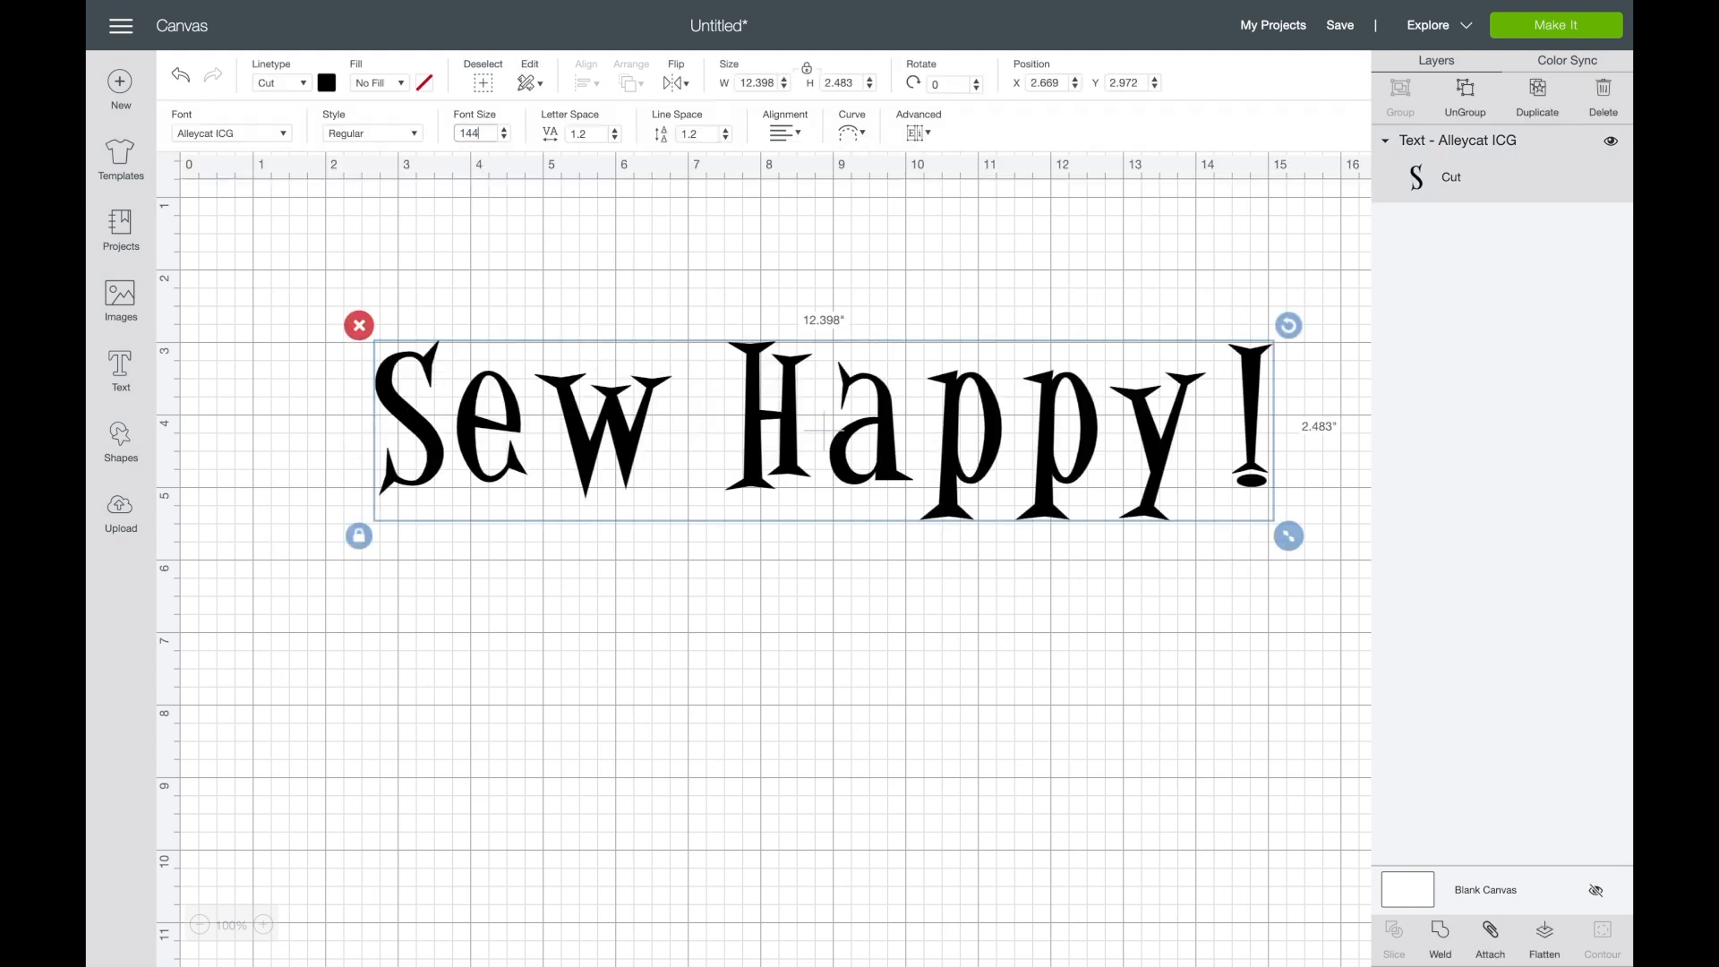
drag(893, 450, 777, 399)
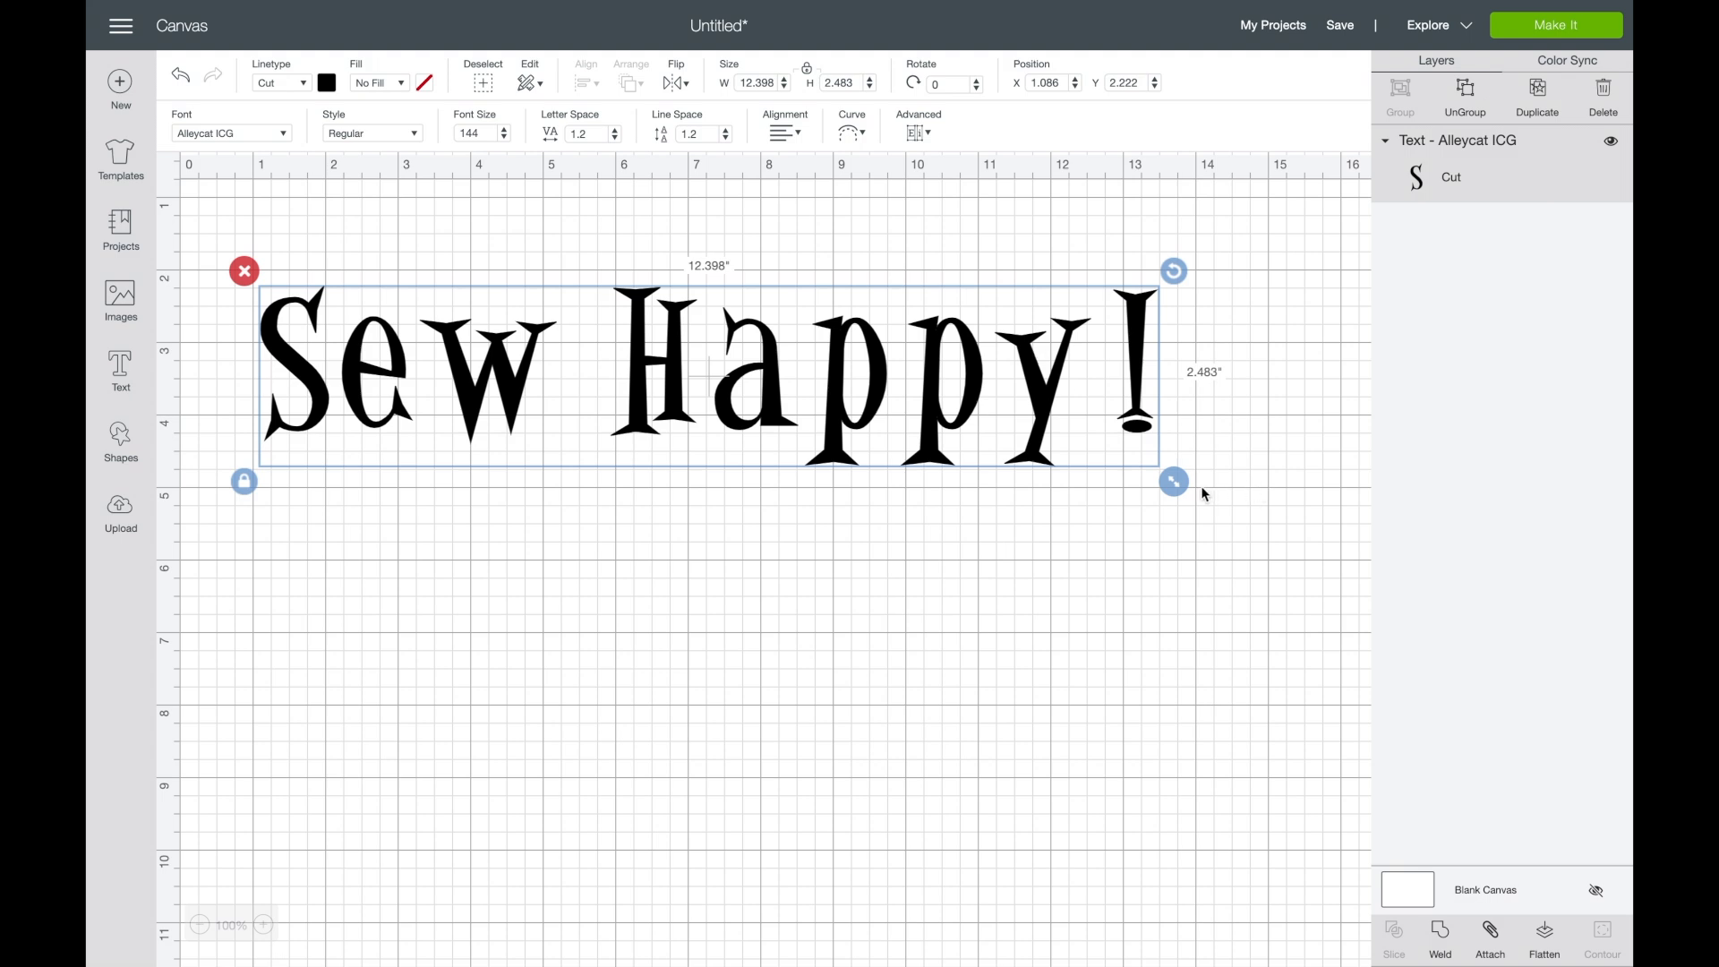
- Resize the "Sew Happy!" text proportionally to about 8.4 in wide, and unlock its proportions to stretch it freely to about 5.87 × 1.40 in
drag(1185, 485, 886, 537)
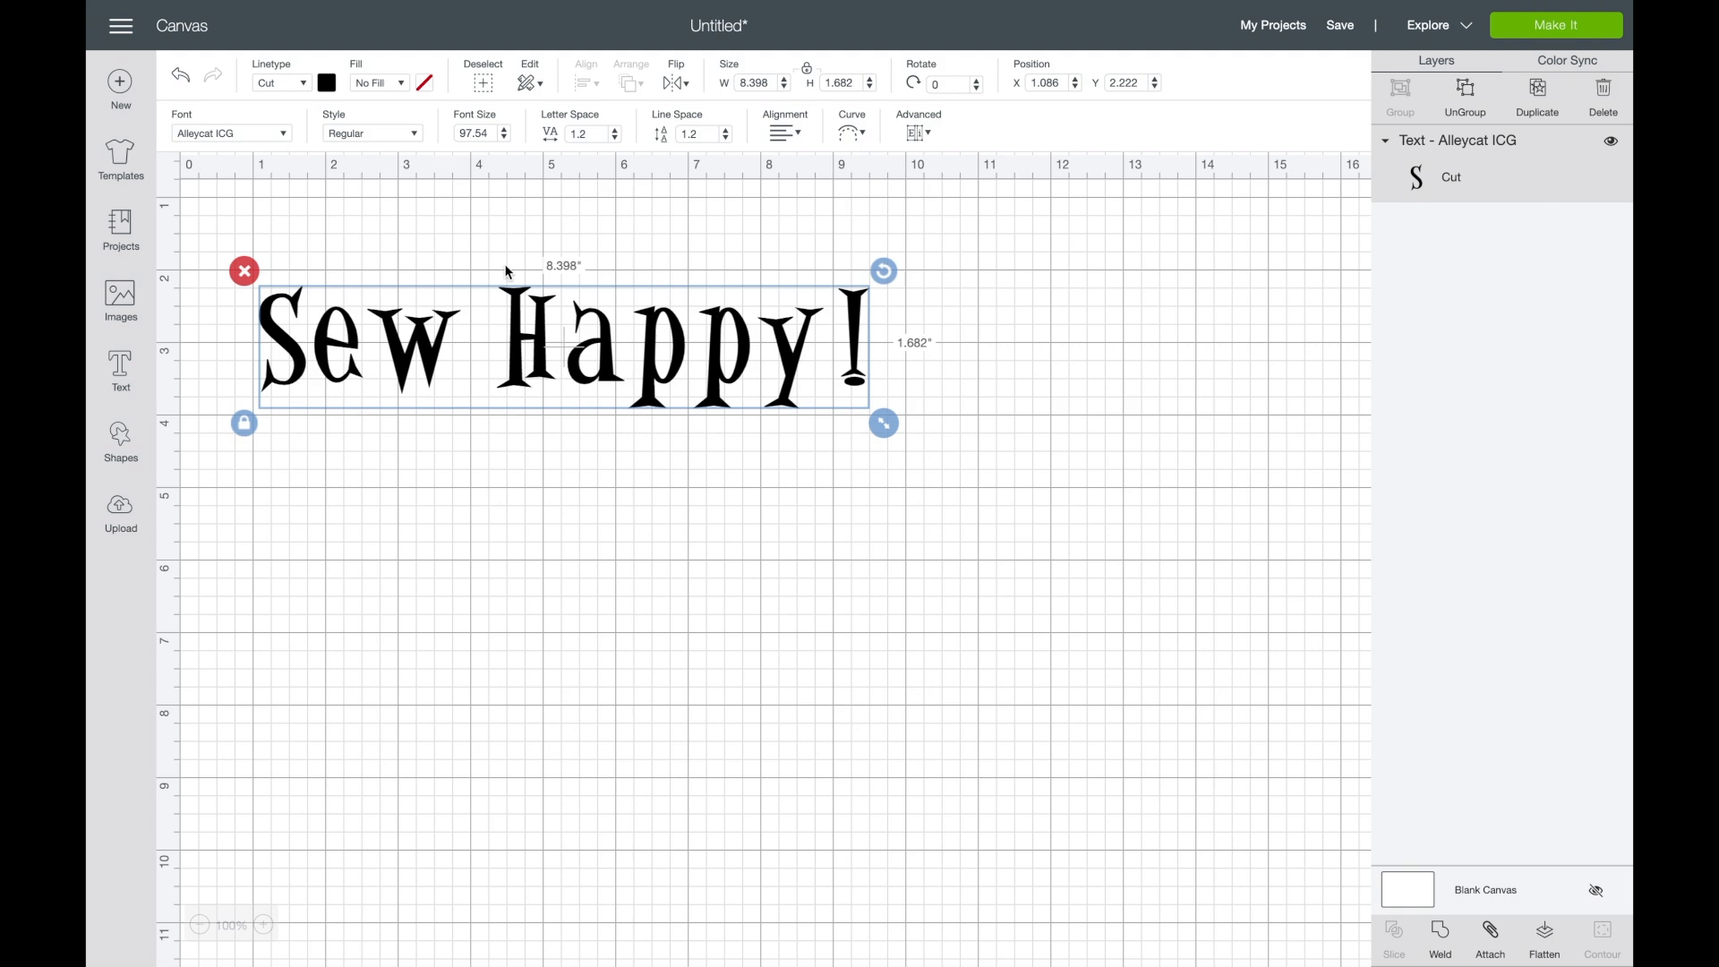
drag(884, 424, 820, 432)
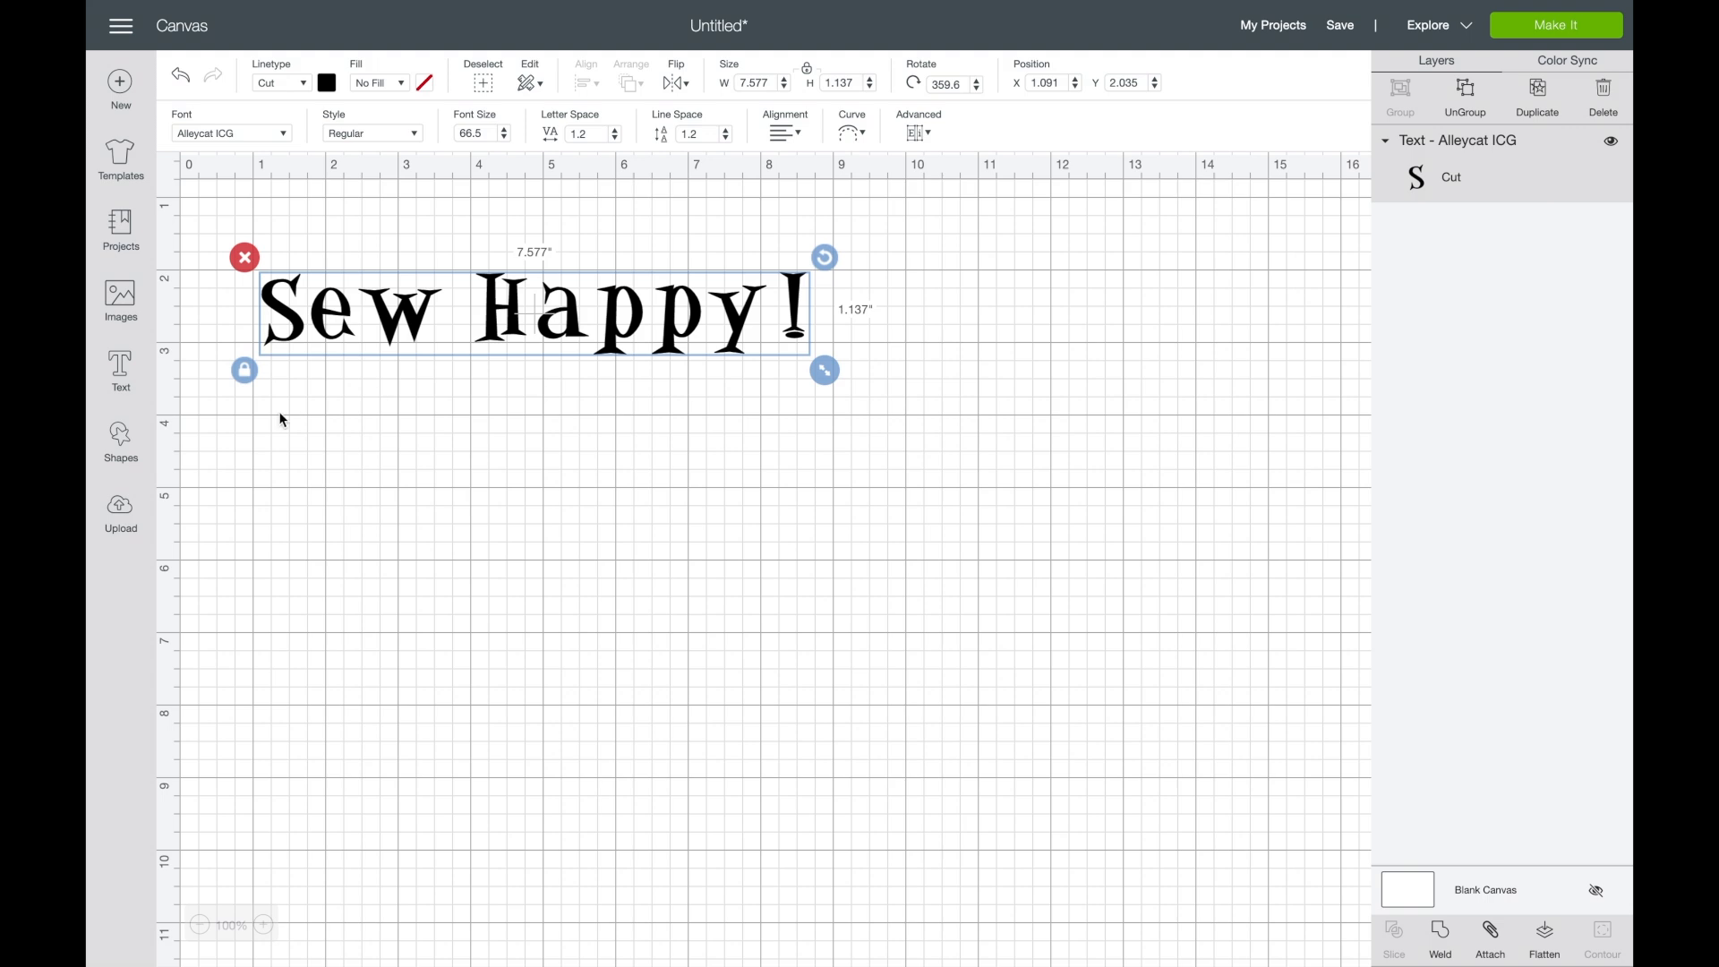
click(251, 374)
drag(829, 376, 701, 391)
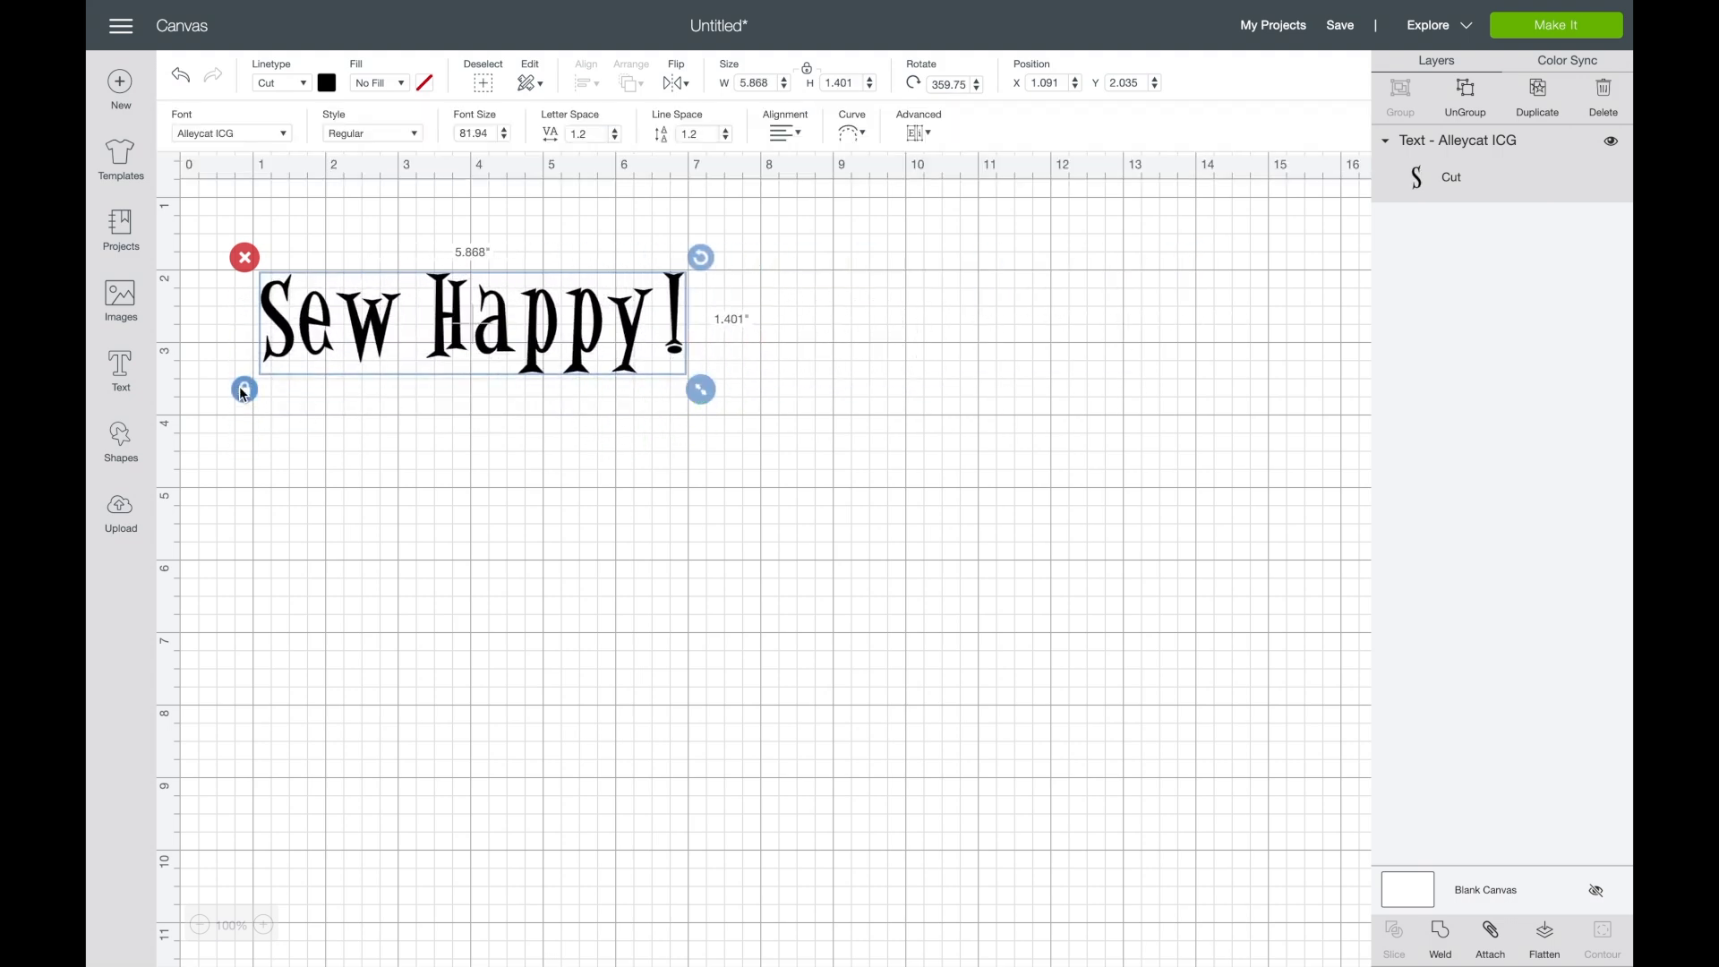
drag(701, 390, 846, 484)
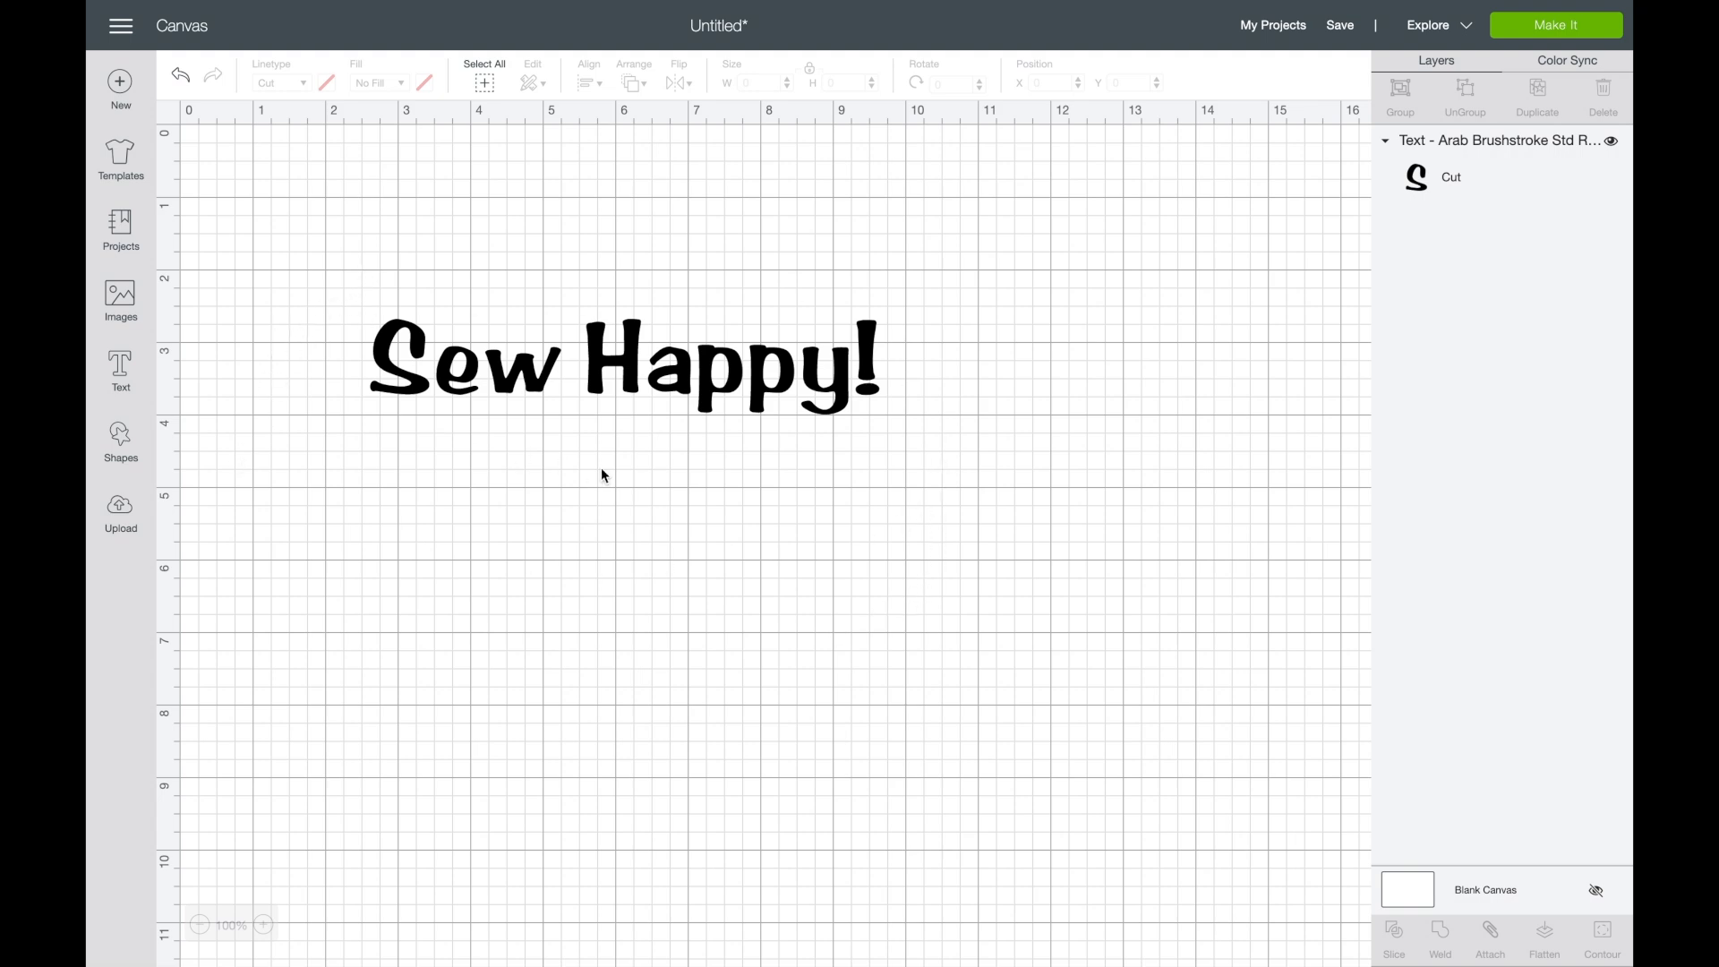
- Tighten the letter space of the Arab Brushstroke "Sew Happy!" text to 0.22
click(714, 358)
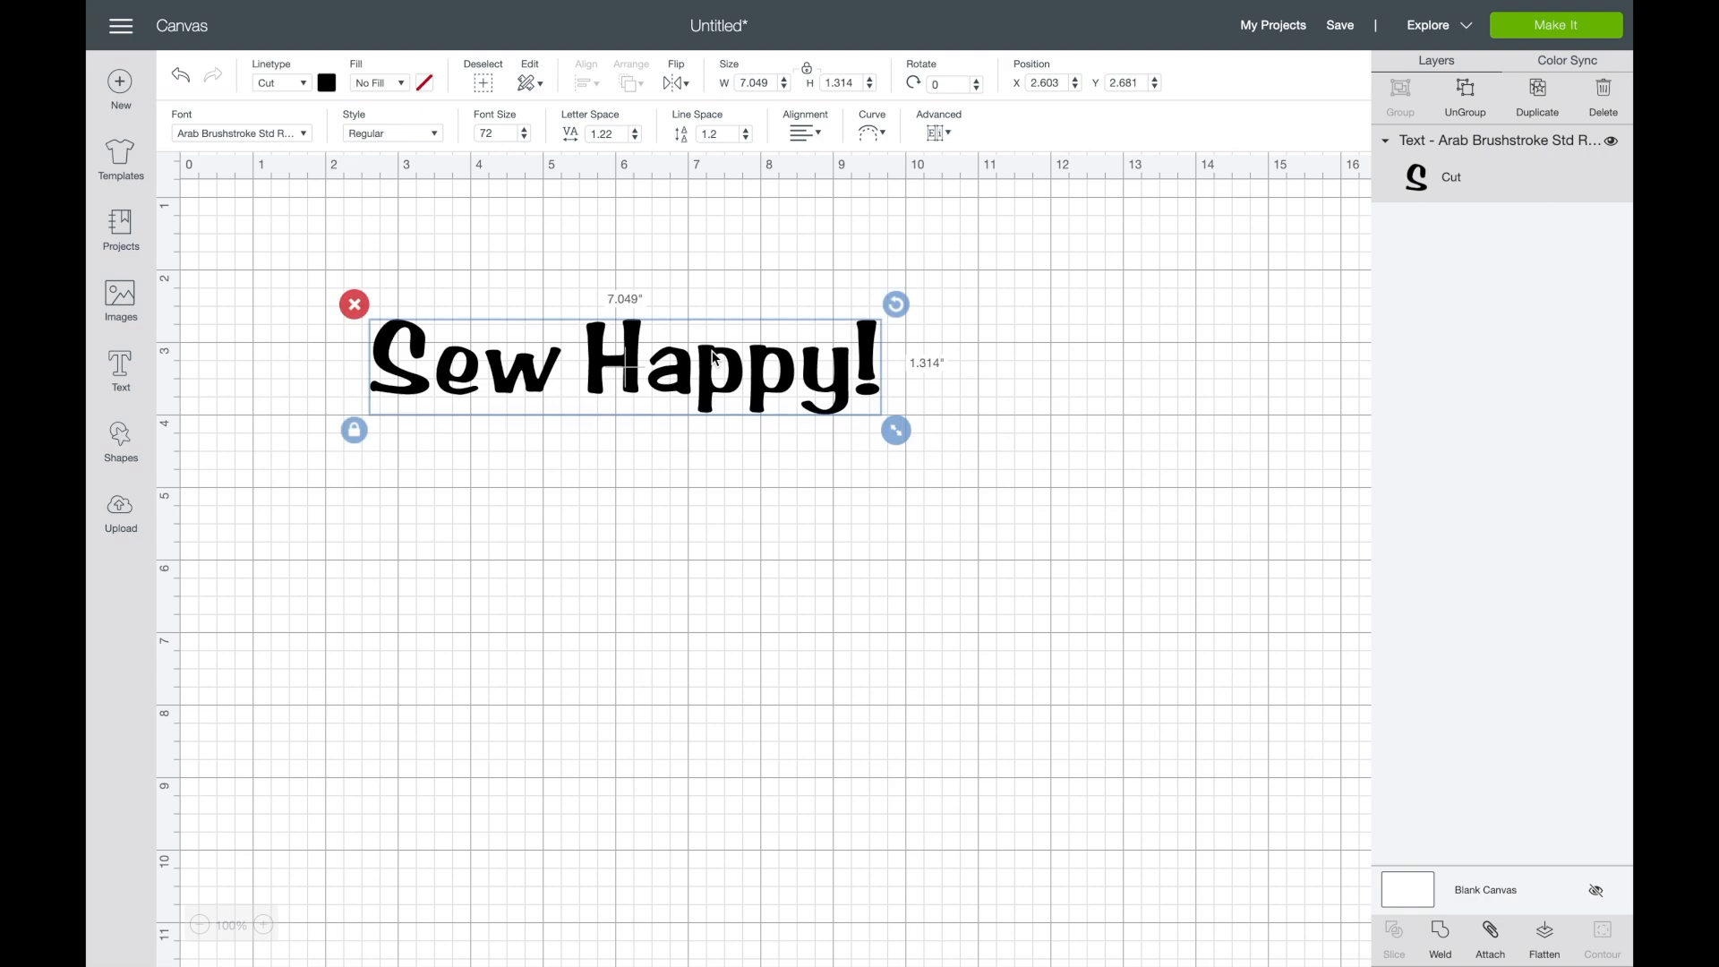
click(634, 140)
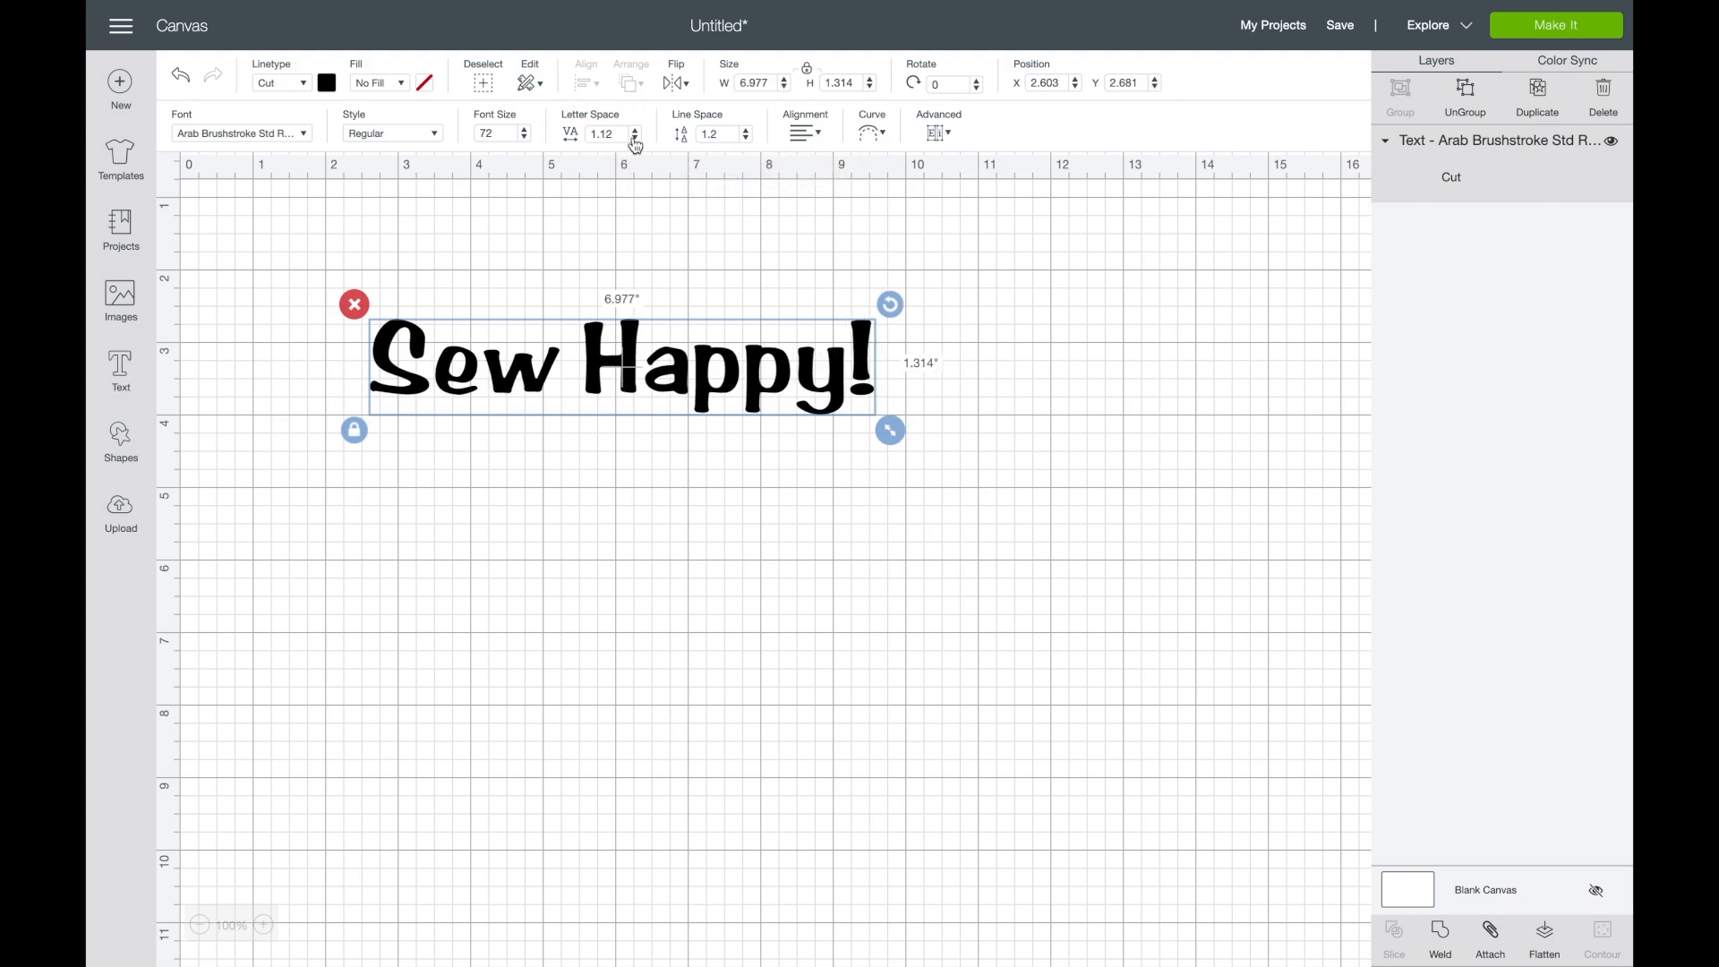
click(635, 139)
click(635, 139)
click(635, 139)
click(635, 140)
click(634, 140)
click(635, 139)
click(634, 139)
click(635, 140)
click(635, 139)
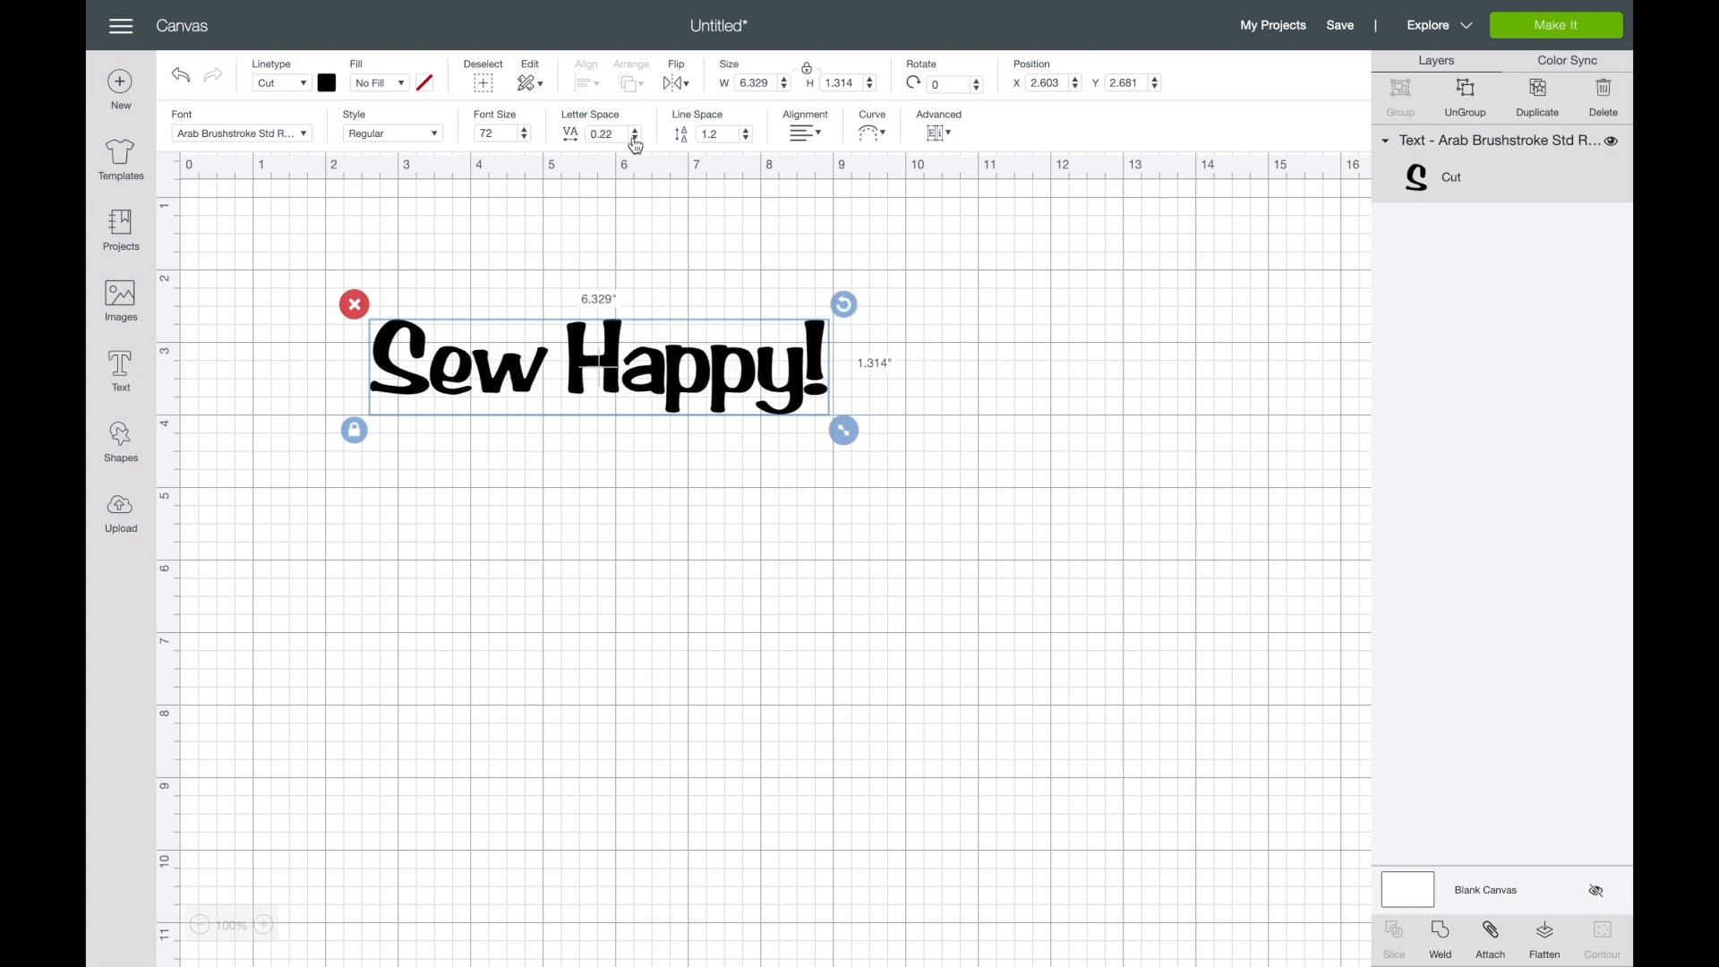
- Widen the letter space of the "Sew Happy!" text to 1.72
click(638, 136)
click(639, 136)
click(639, 136)
click(639, 136)
click(639, 136)
click(638, 137)
click(639, 137)
click(638, 136)
click(639, 136)
click(639, 136)
click(638, 136)
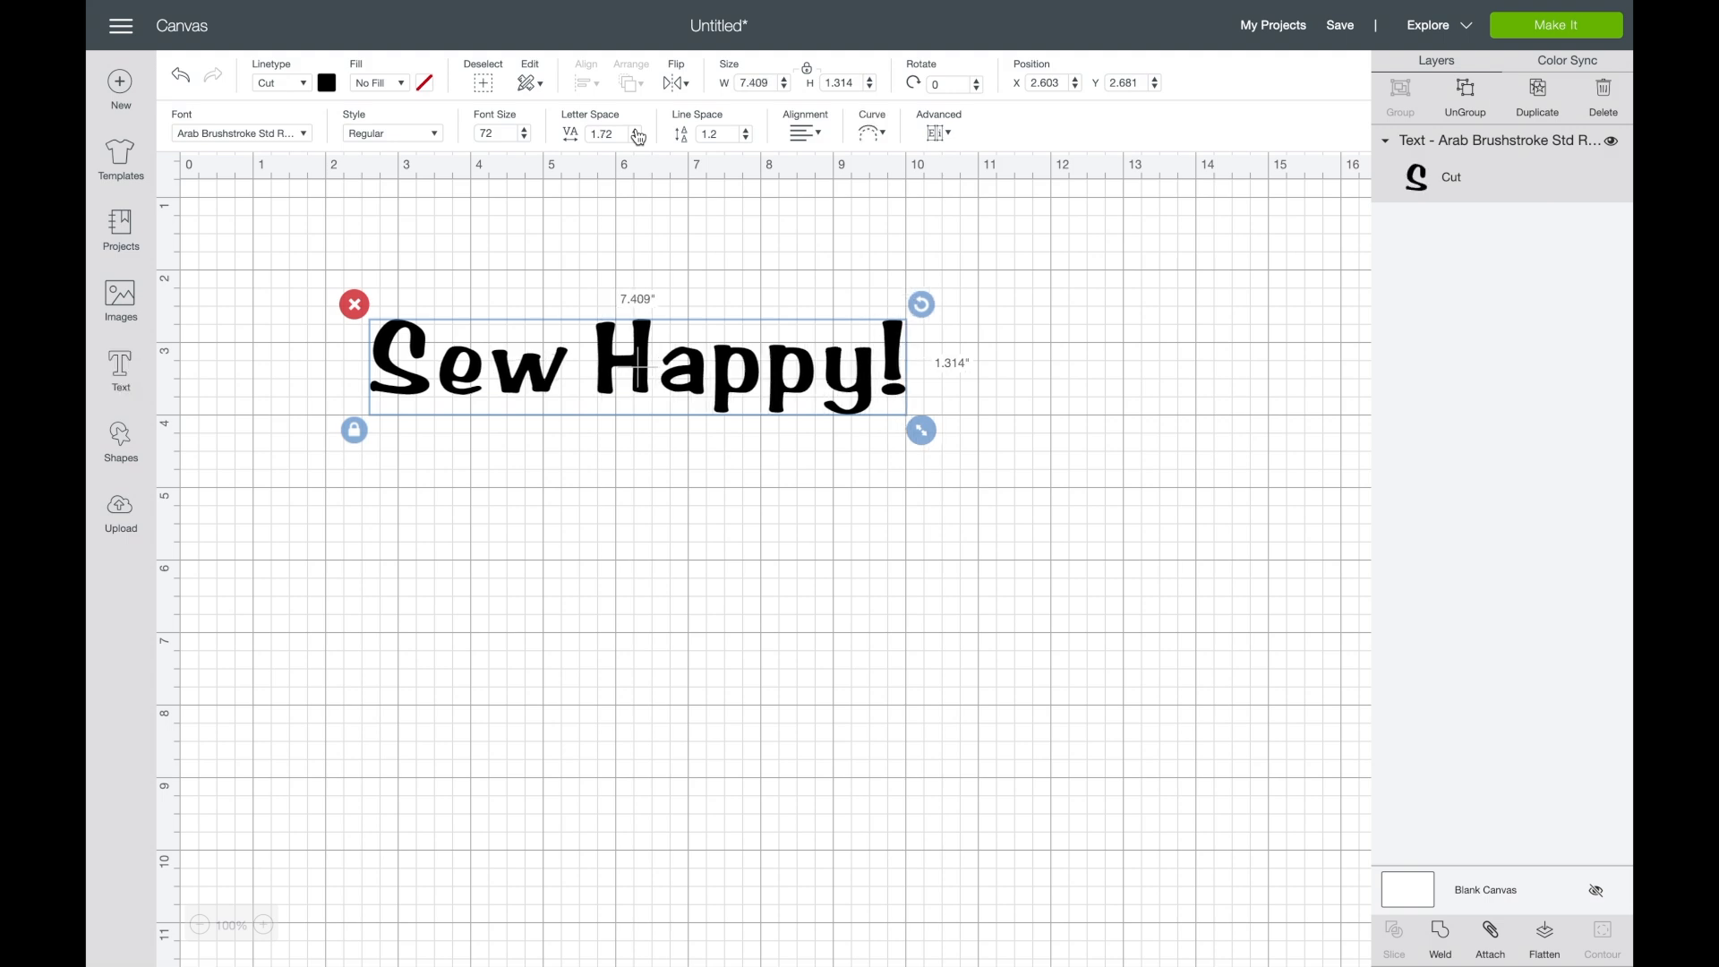
- Set the text's letter space to exactly 0.5
drag(624, 134, 577, 144)
key(BackSpace)
text(.5)
key(Return)
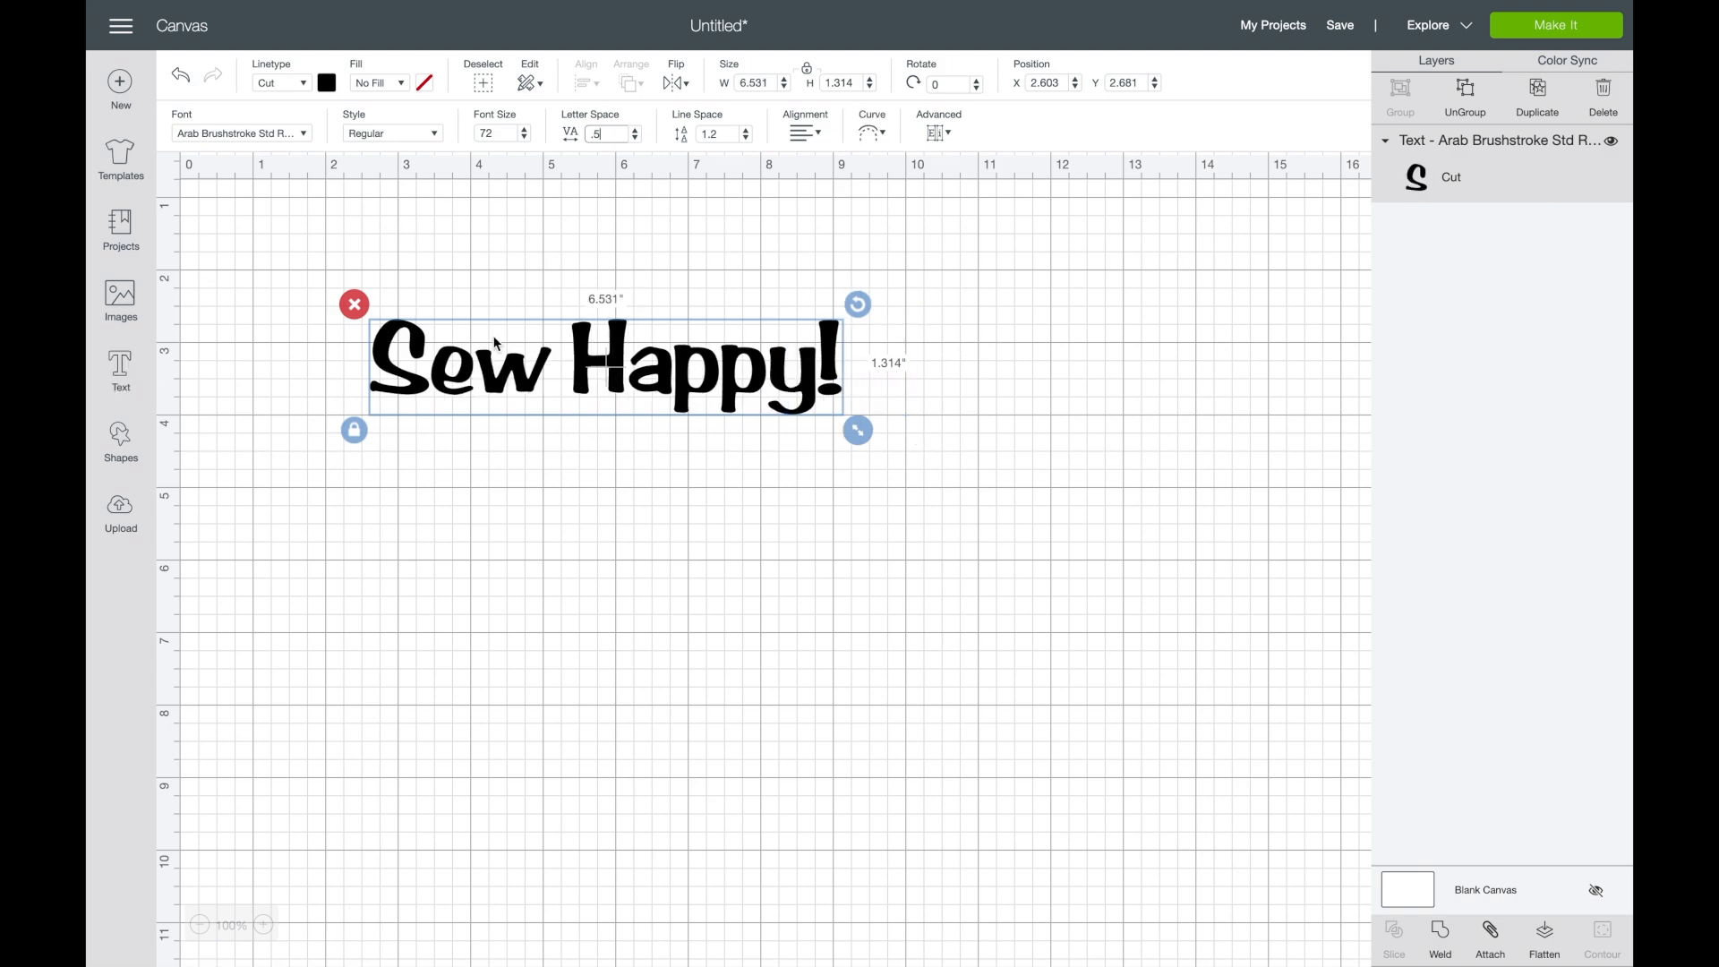
- Reduce the text's letter space to -0.4 so that neighbouring letters overlap
click(635, 138)
click(635, 138)
click(634, 138)
click(635, 138)
click(635, 138)
click(635, 138)
click(635, 137)
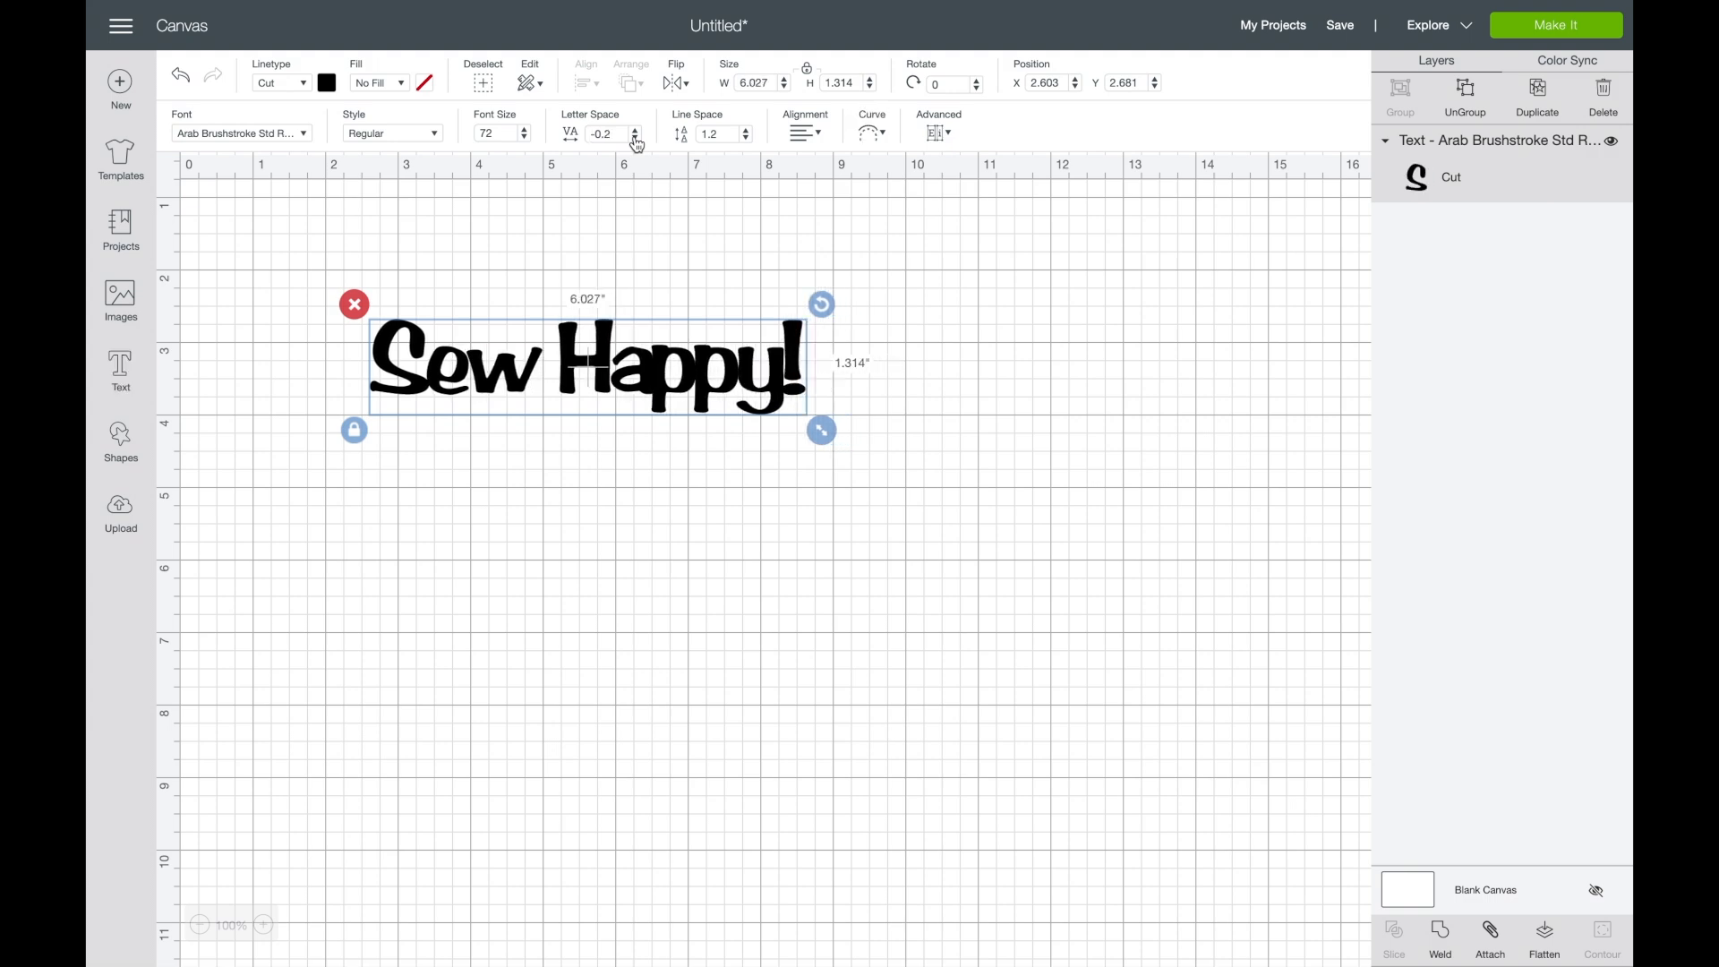
click(635, 138)
click(635, 138)
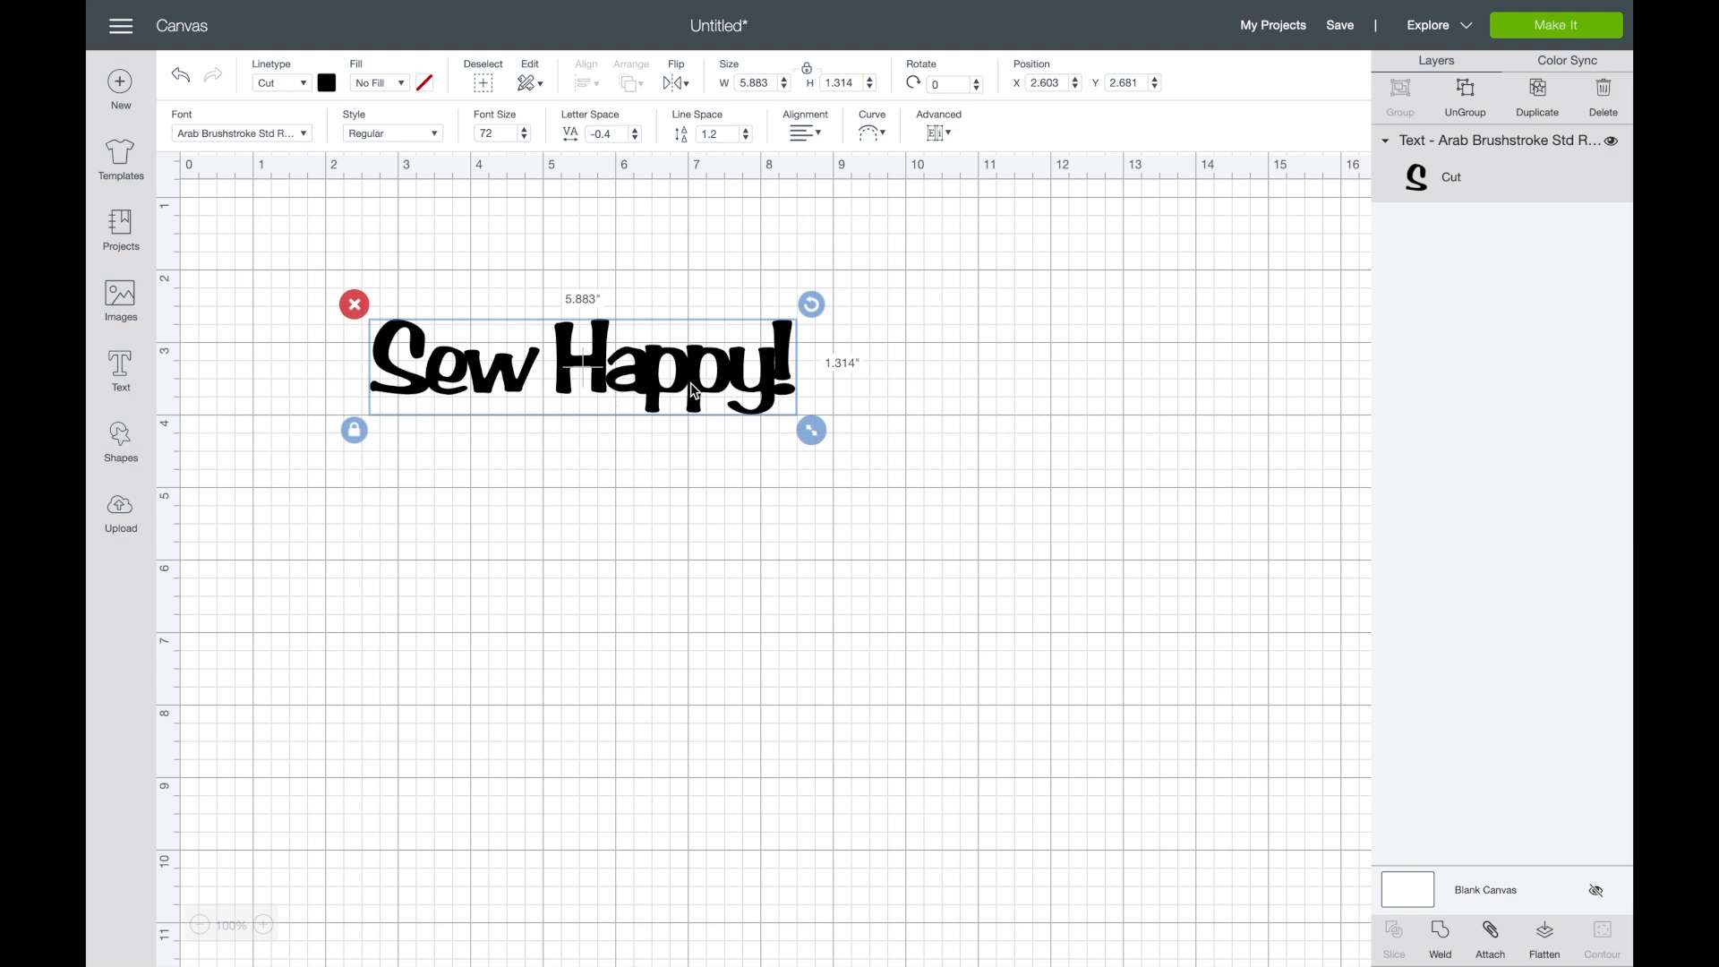
- Weld the overlapping letters into one shape and move it to about X 2.71, Y 2.13
click(1447, 937)
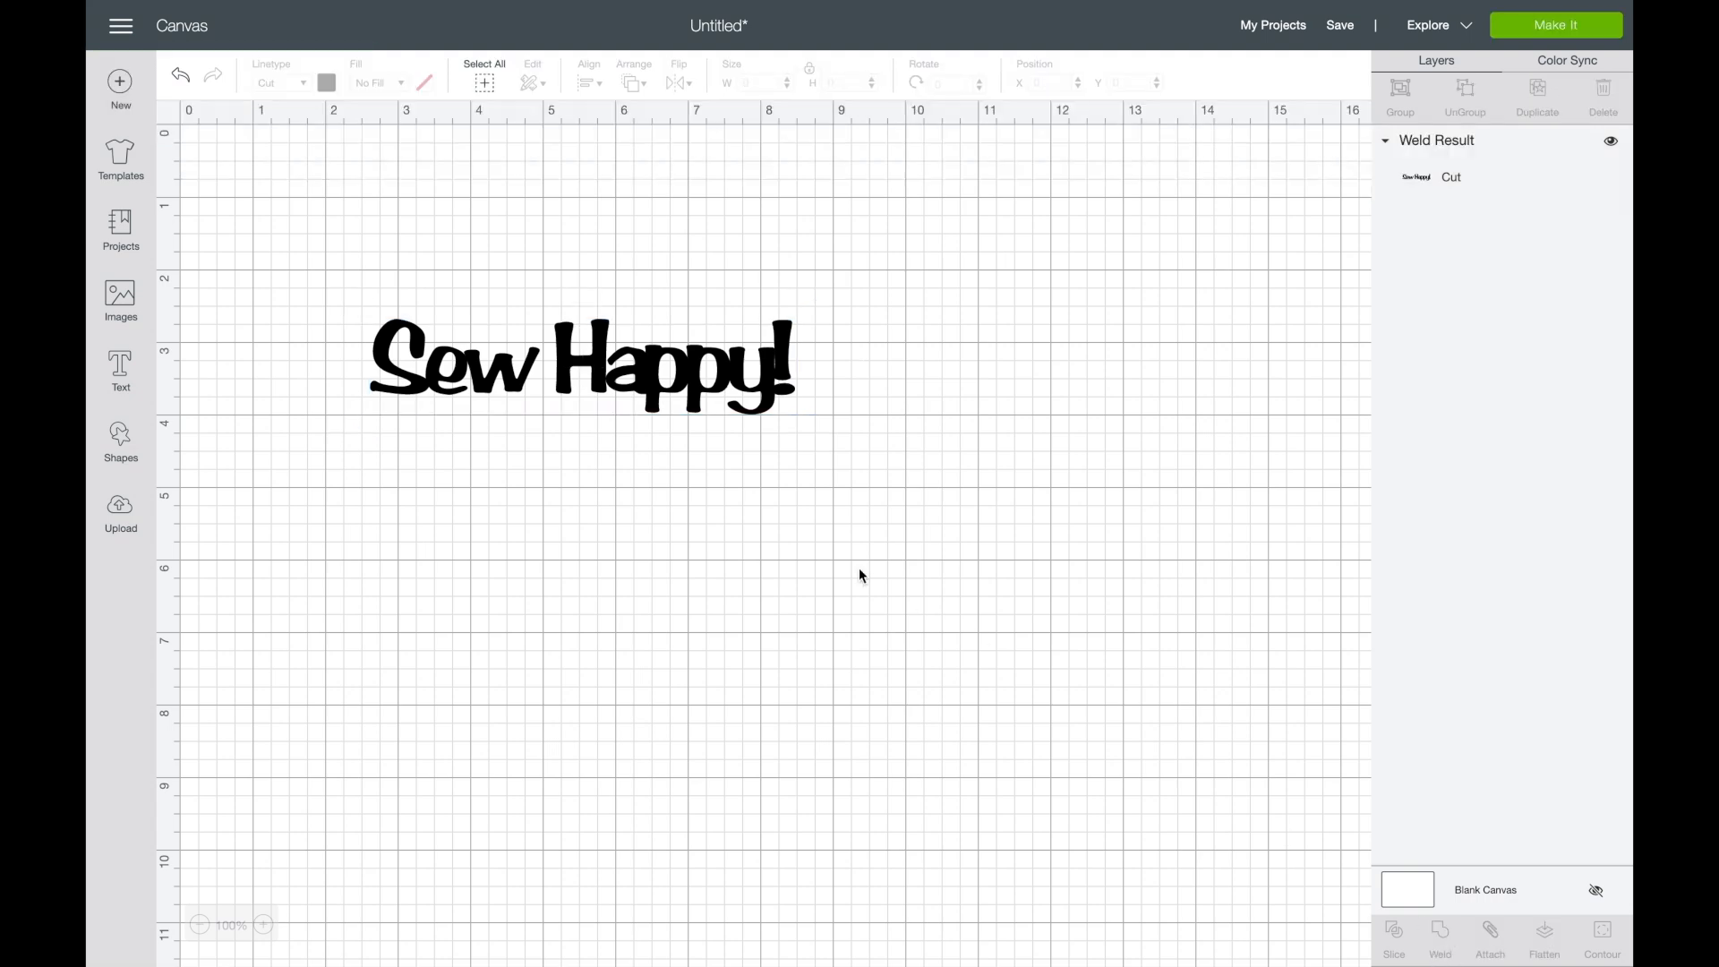
click(481, 368)
drag(481, 368, 488, 328)
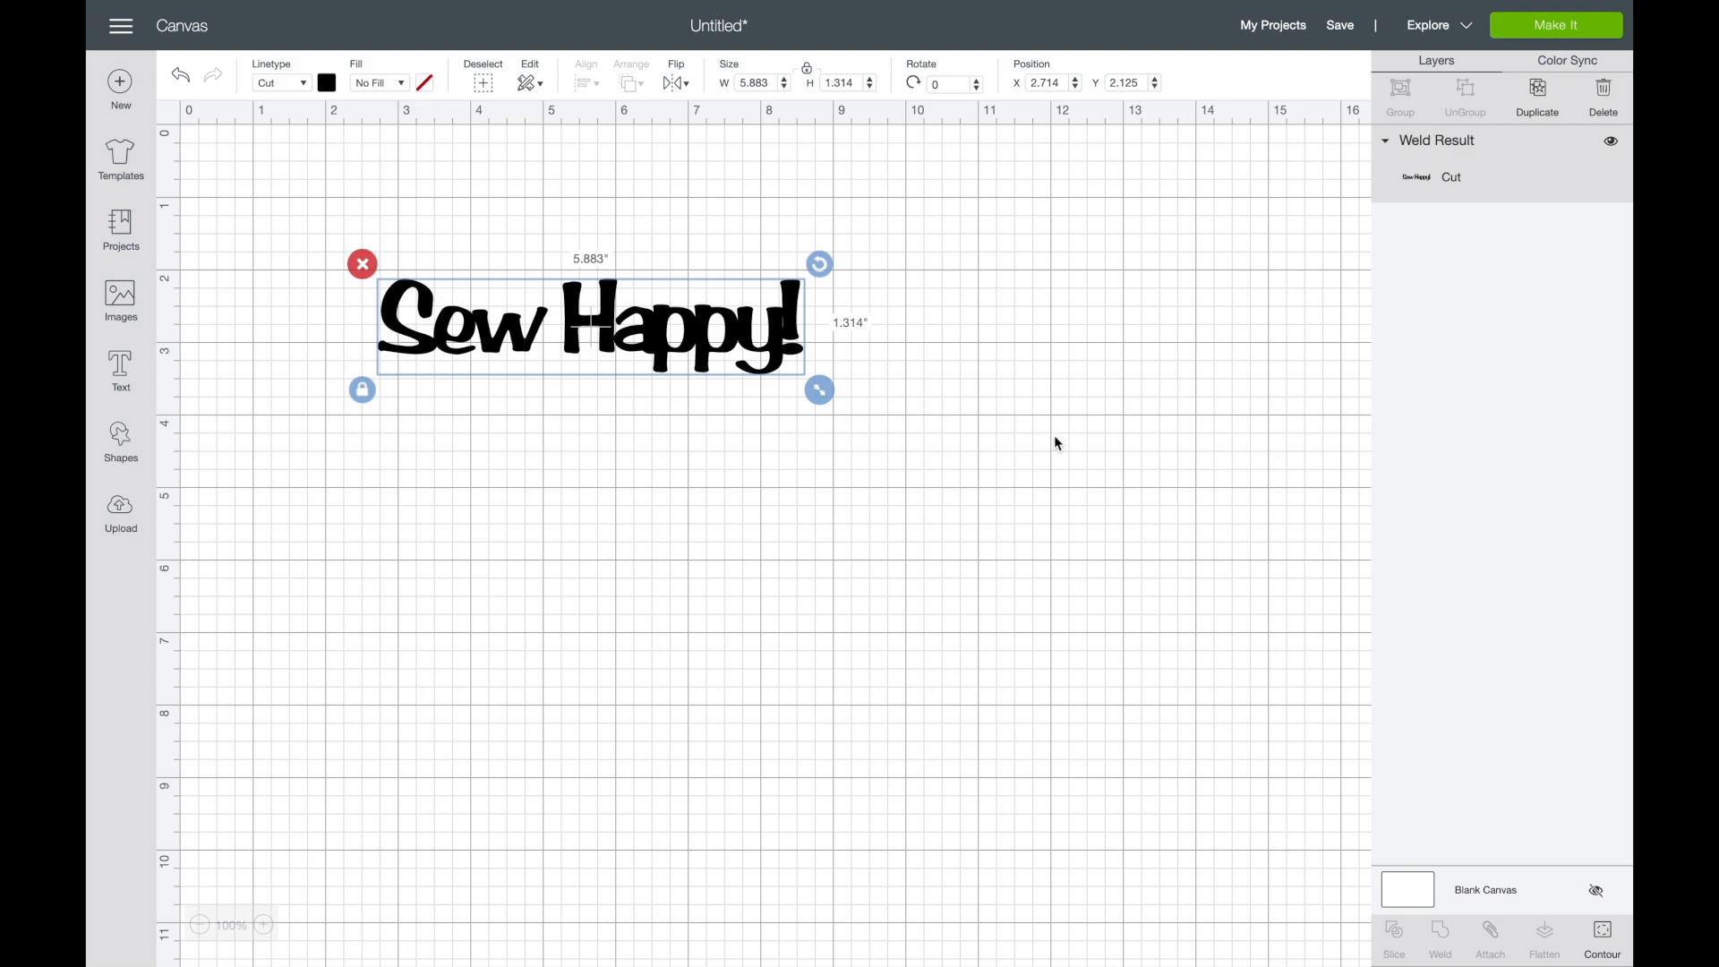
- Undo the move, the weld and the letter space changes on the "Sew Happy!" text
key(ctrl+z)
key(ctrl+z)
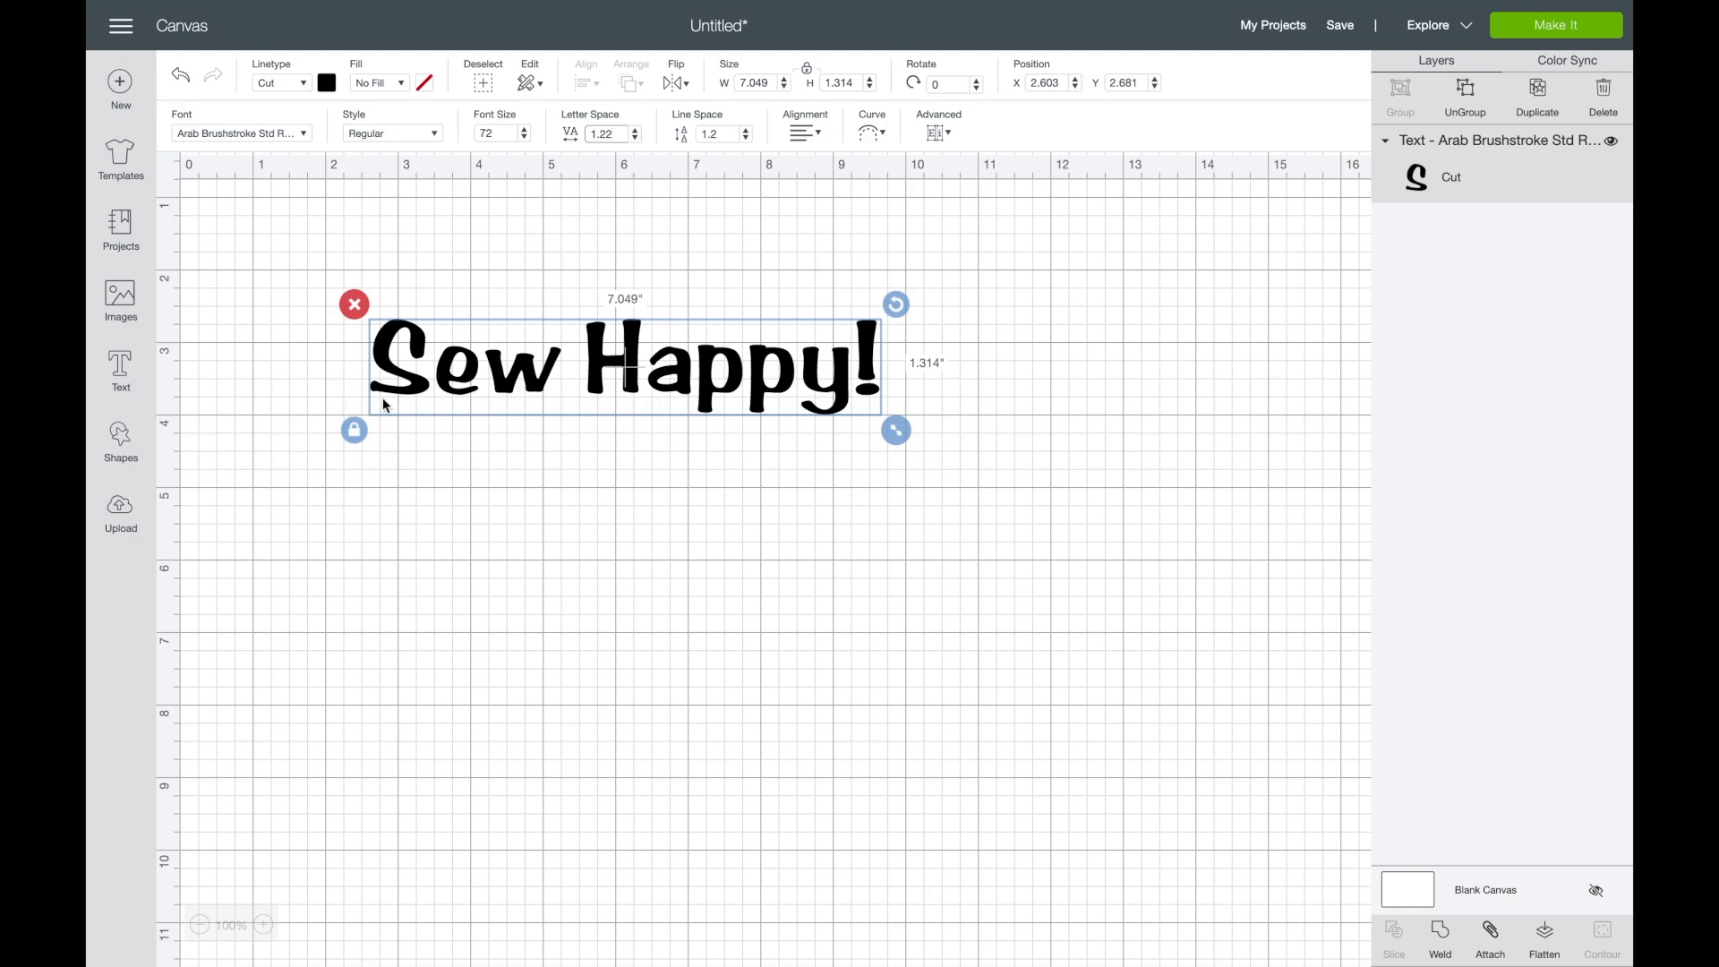
- Try ungrouping the "Sew Happy!" text to letters and undo it
click(951, 136)
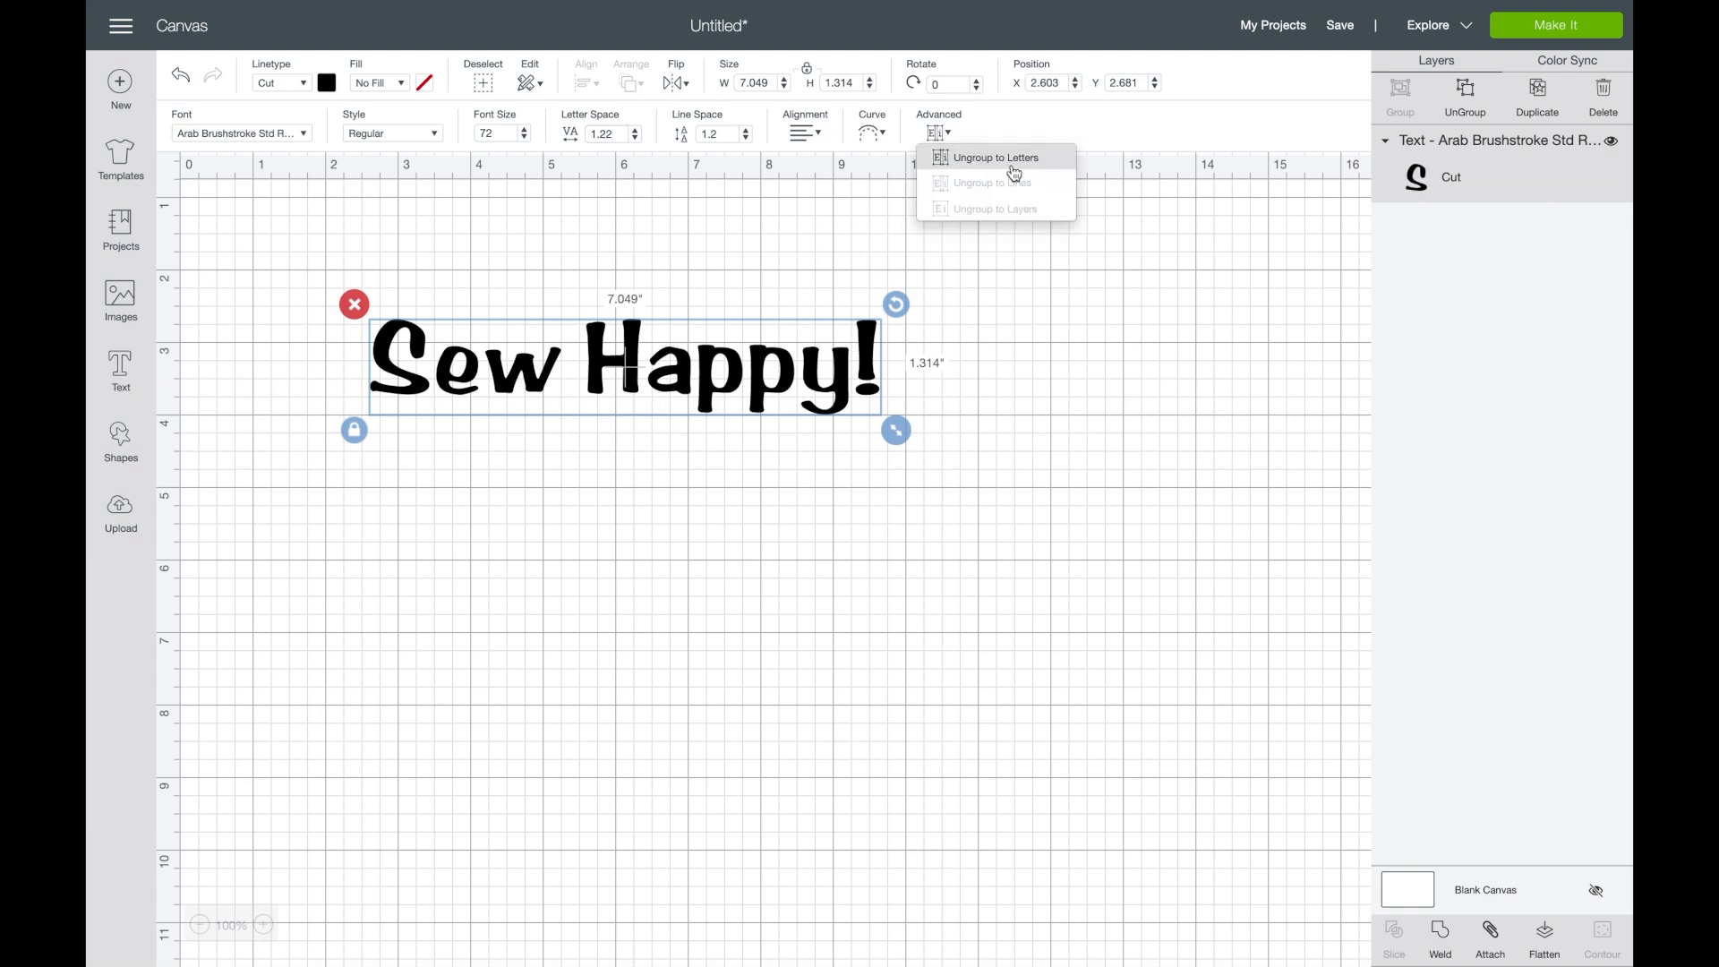
click(1066, 158)
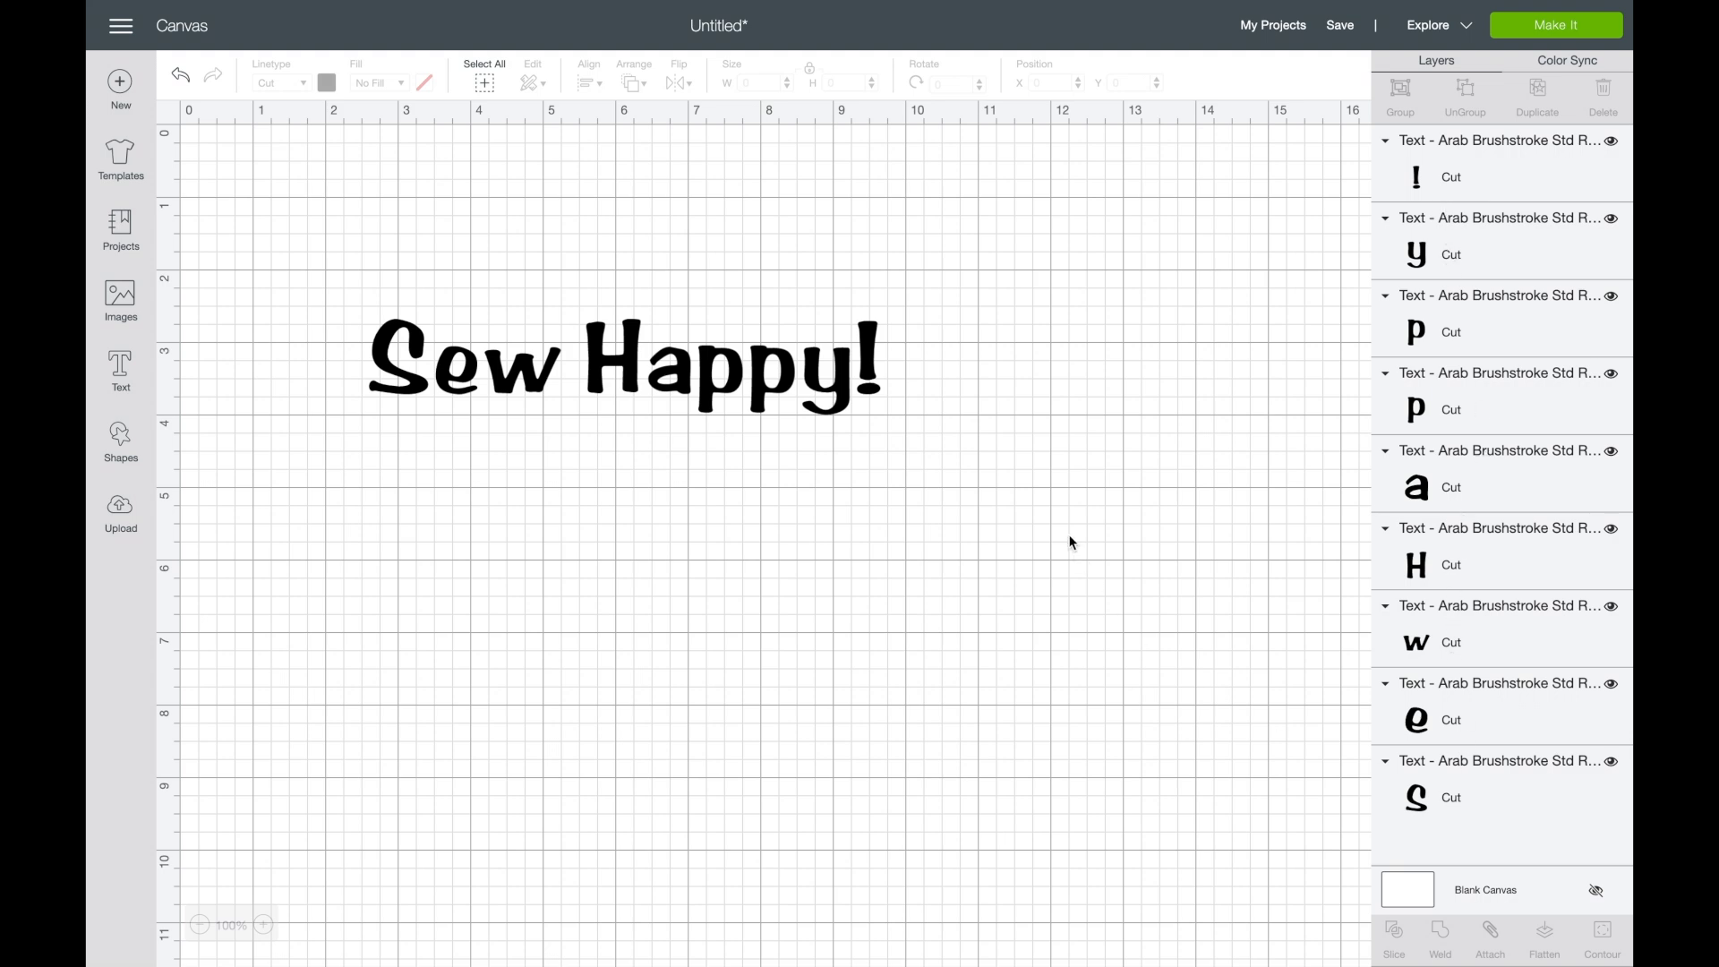
key(ctrl+z)
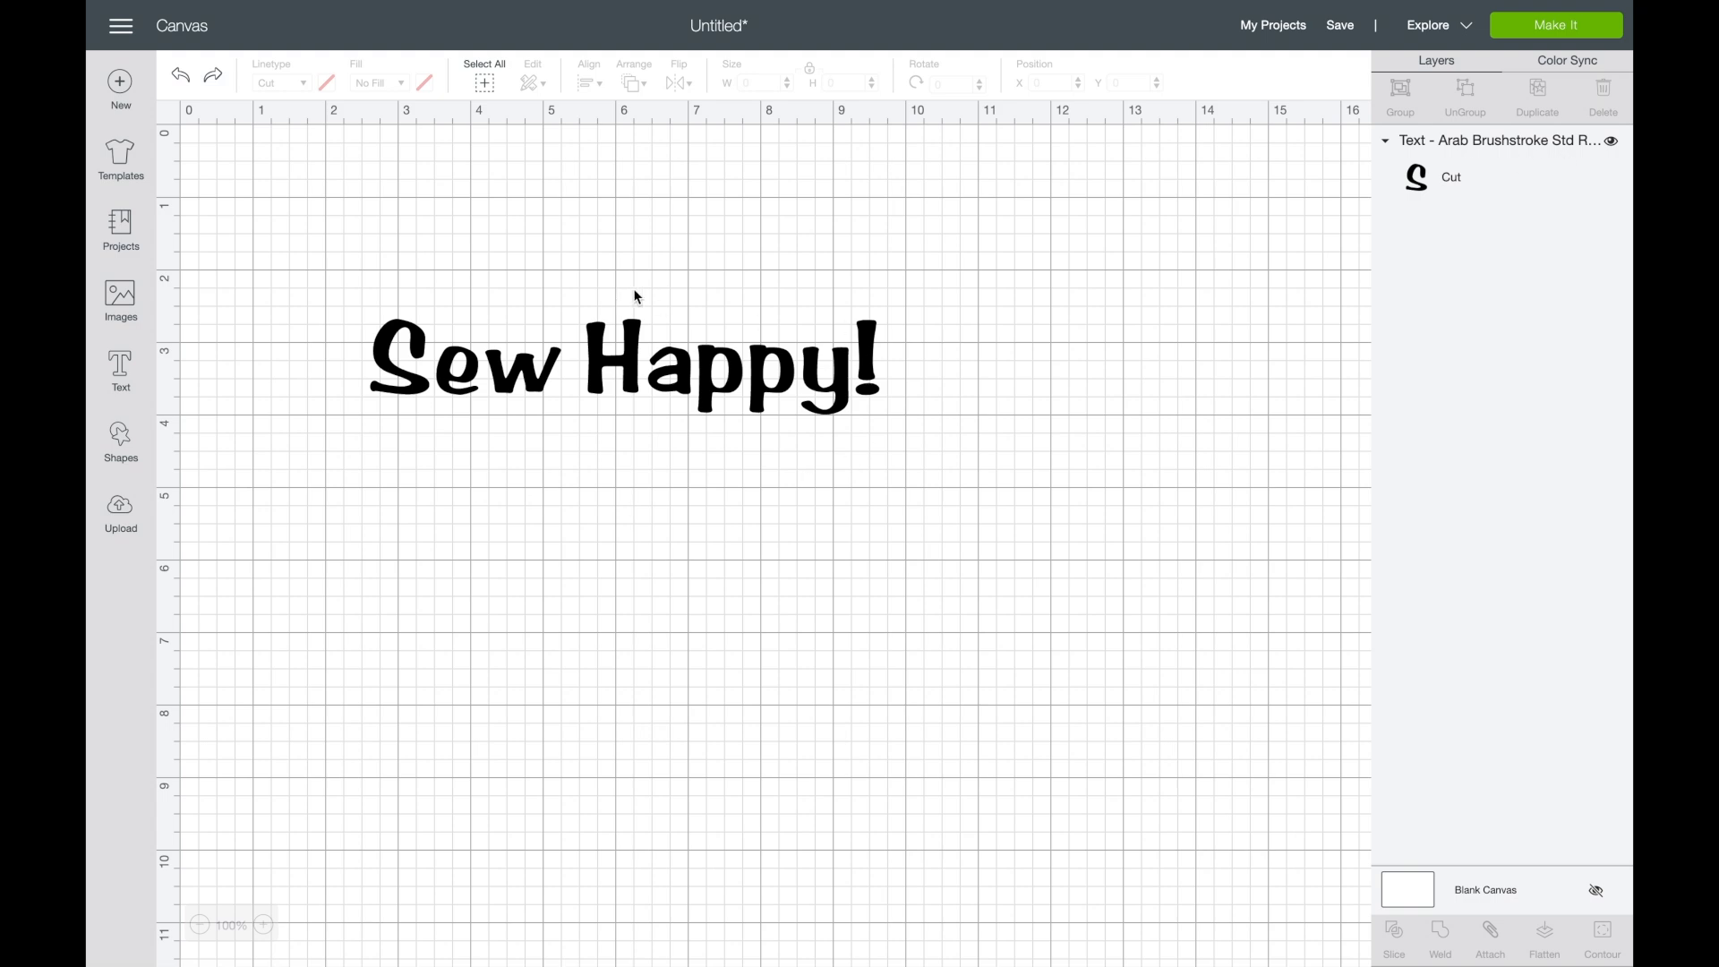
- Ungroup the "Sew Happy!" text into individual letters
click(730, 360)
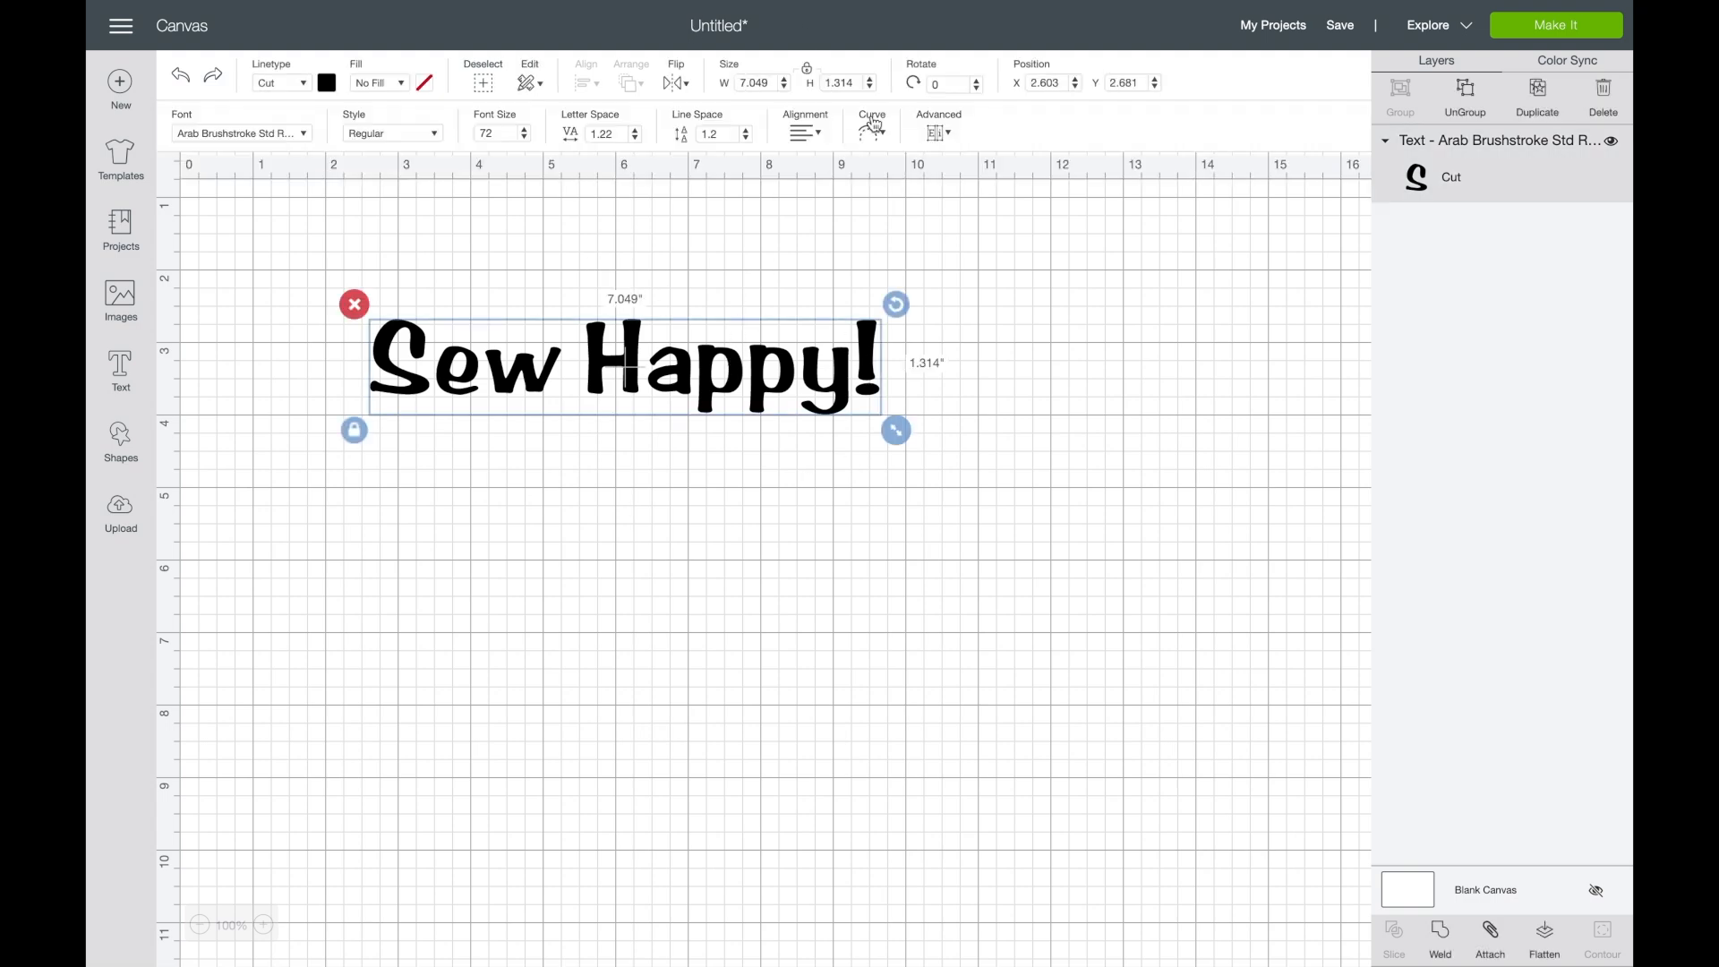
click(945, 136)
click(942, 153)
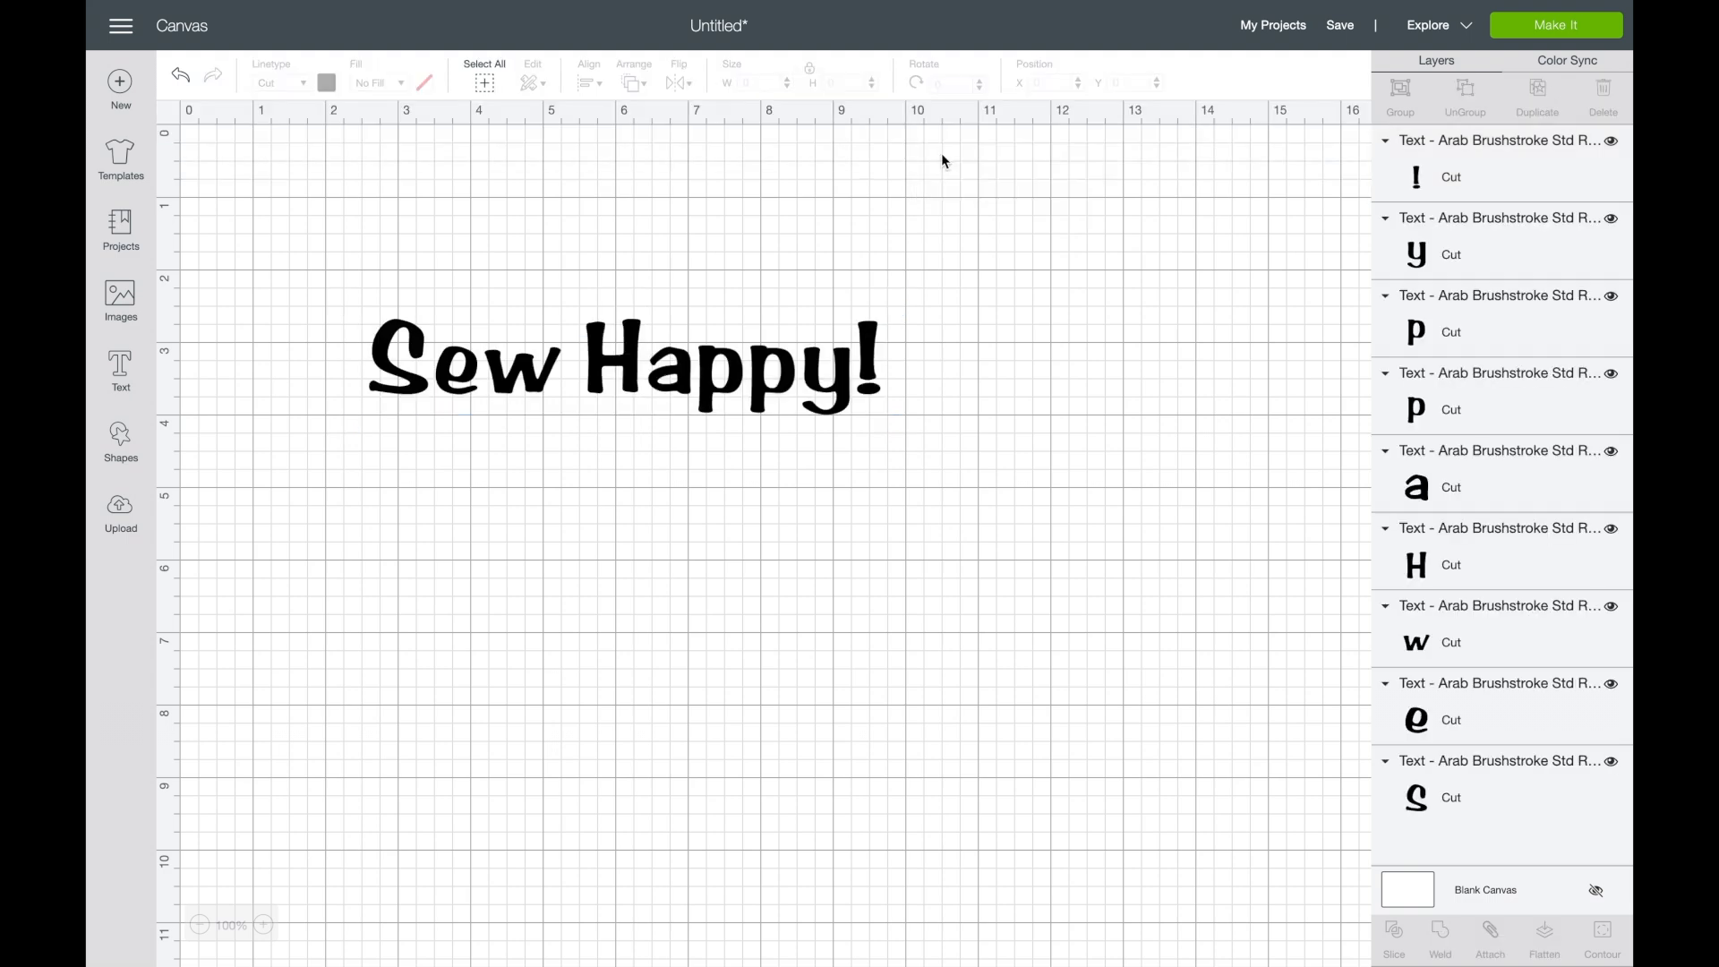
- Move the "e" and "w" of "Sew" closer so the word's letters overlap, with the "w" slightly raised
click(440, 380)
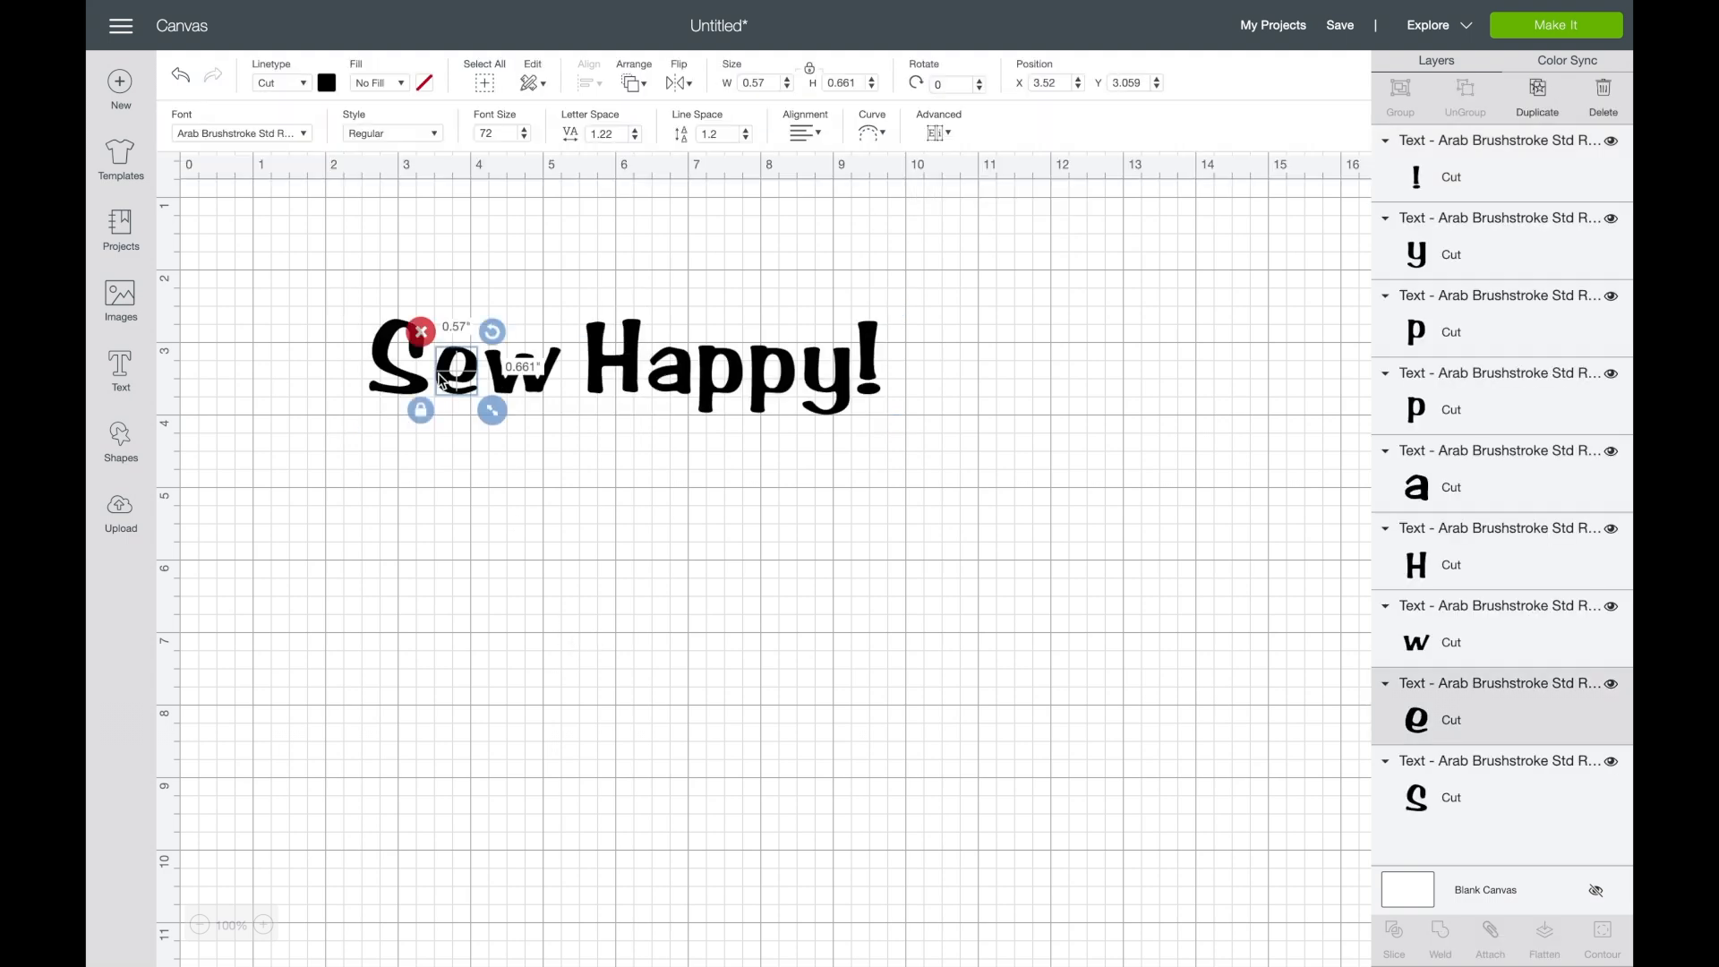
drag(441, 380, 427, 380)
click(533, 380)
drag(532, 380, 507, 367)
- Move the letters of "Happy!" together so they overlap at staggered heights, with the exclamation mark at about X 8.11
drag(612, 353, 656, 395)
click(721, 394)
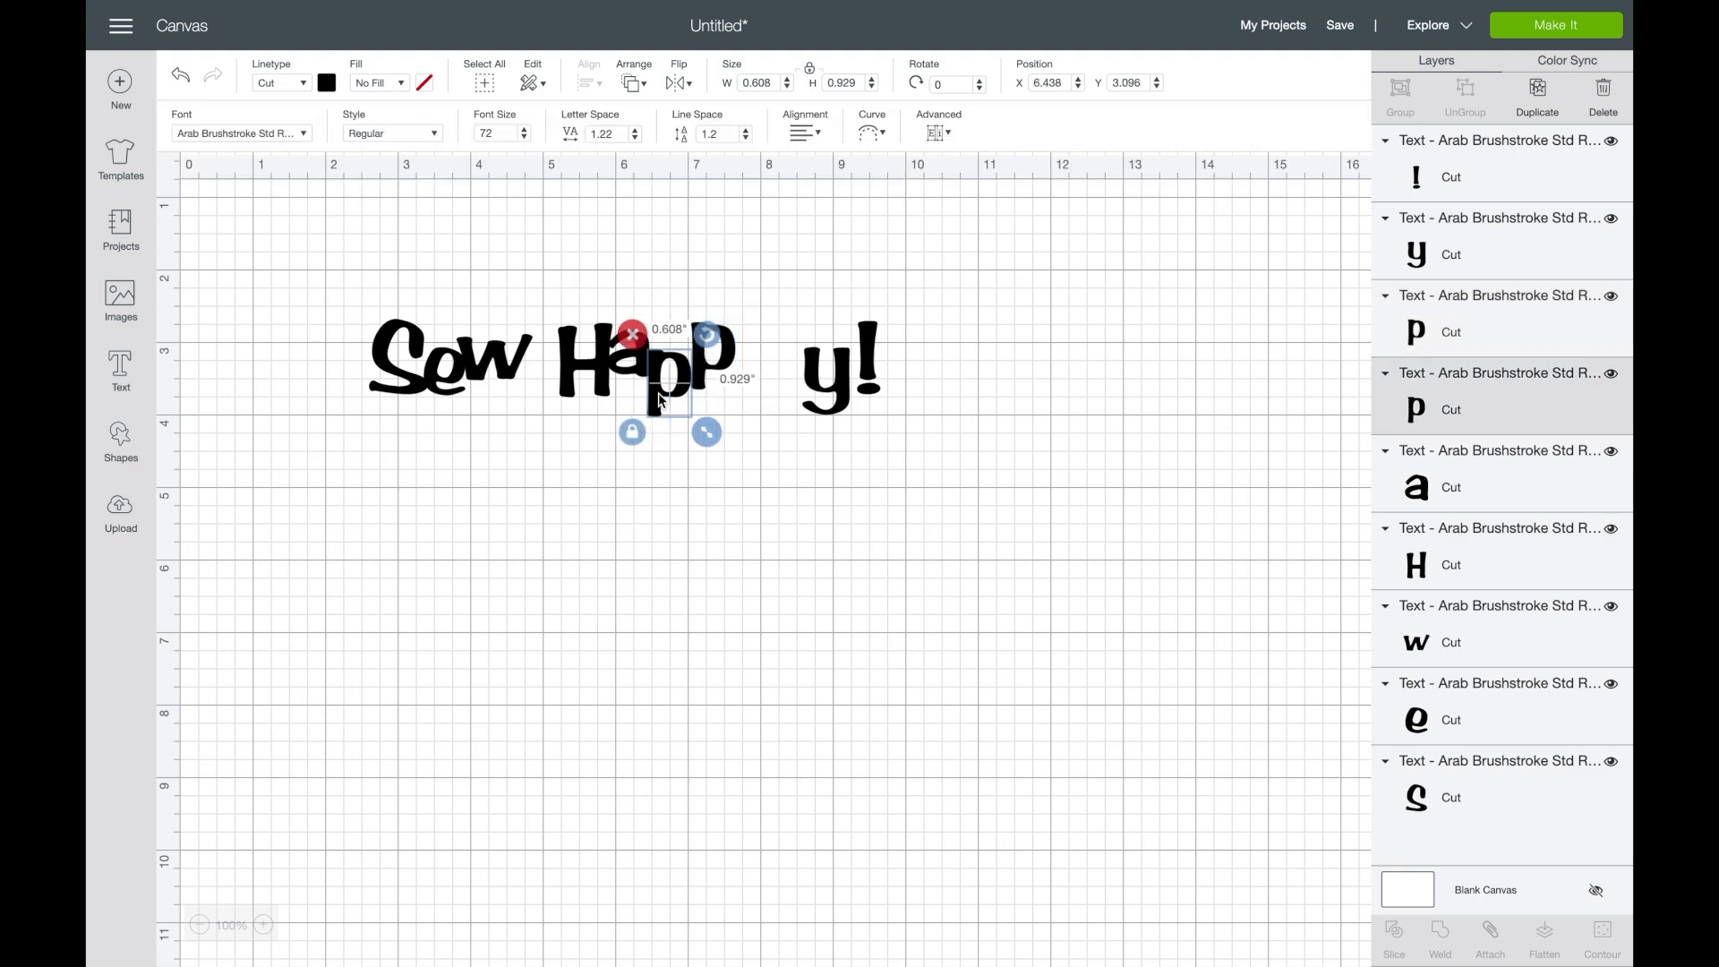
click(727, 351)
drag(727, 351, 724, 356)
drag(840, 395, 763, 391)
drag(865, 352, 779, 351)
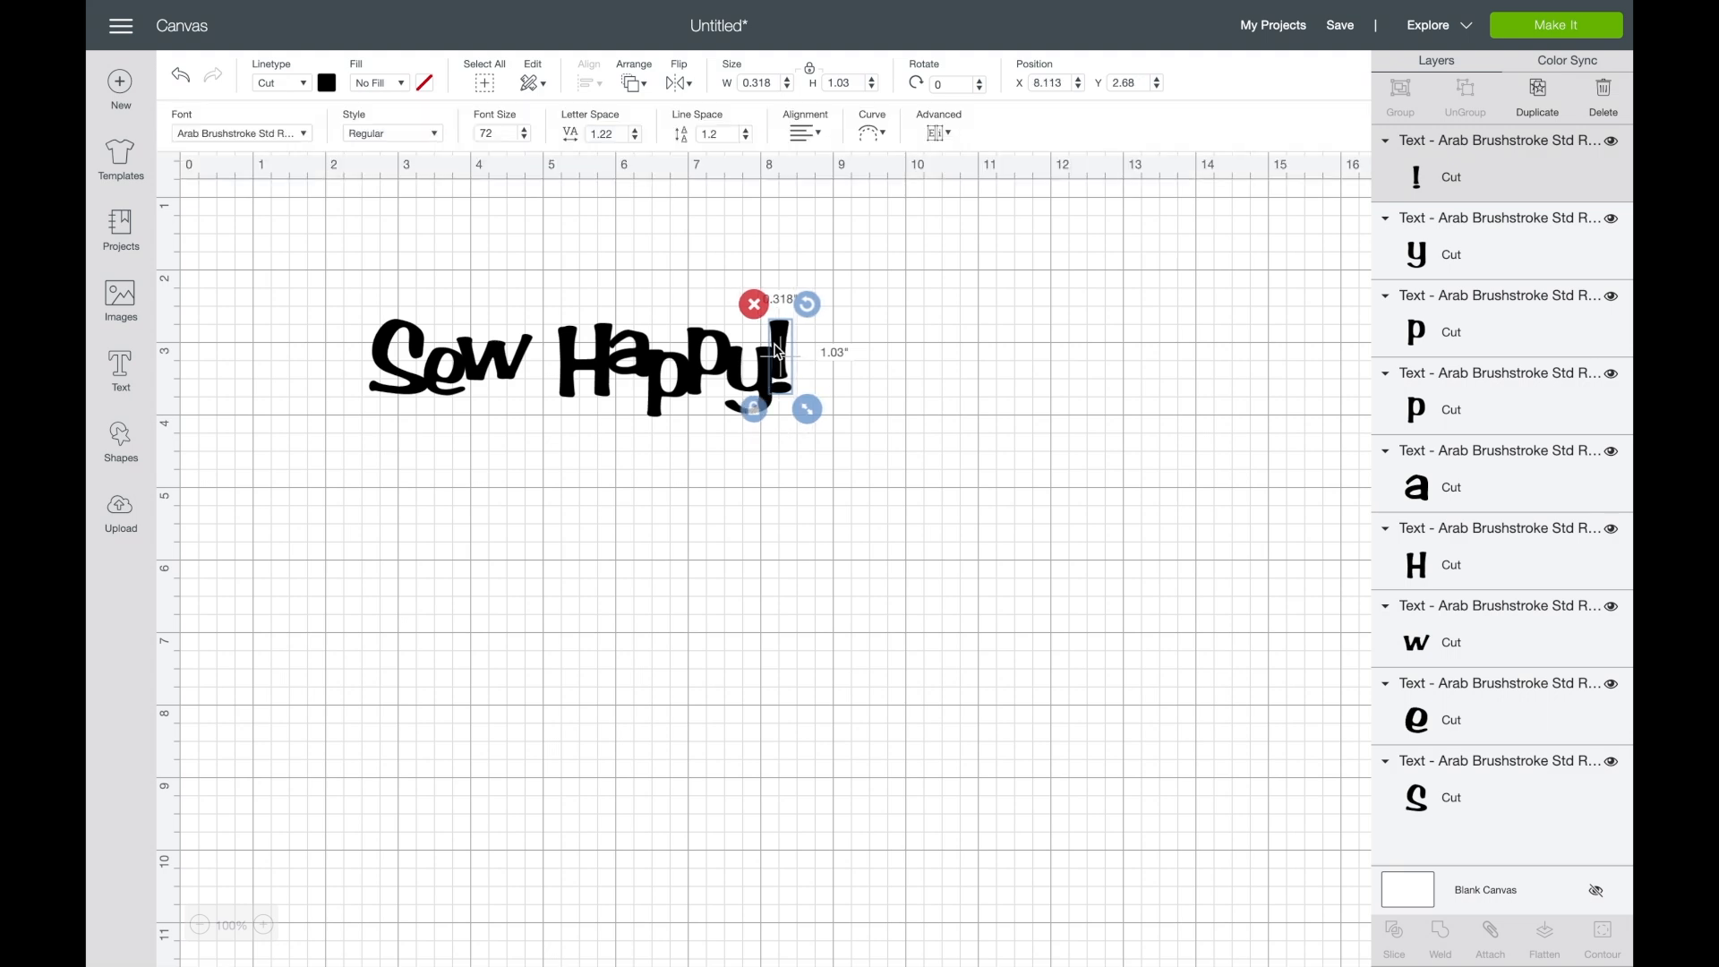
- Weld all the rearranged letters into one shape and move it to about X 3.81, Y 2.08
click(877, 387)
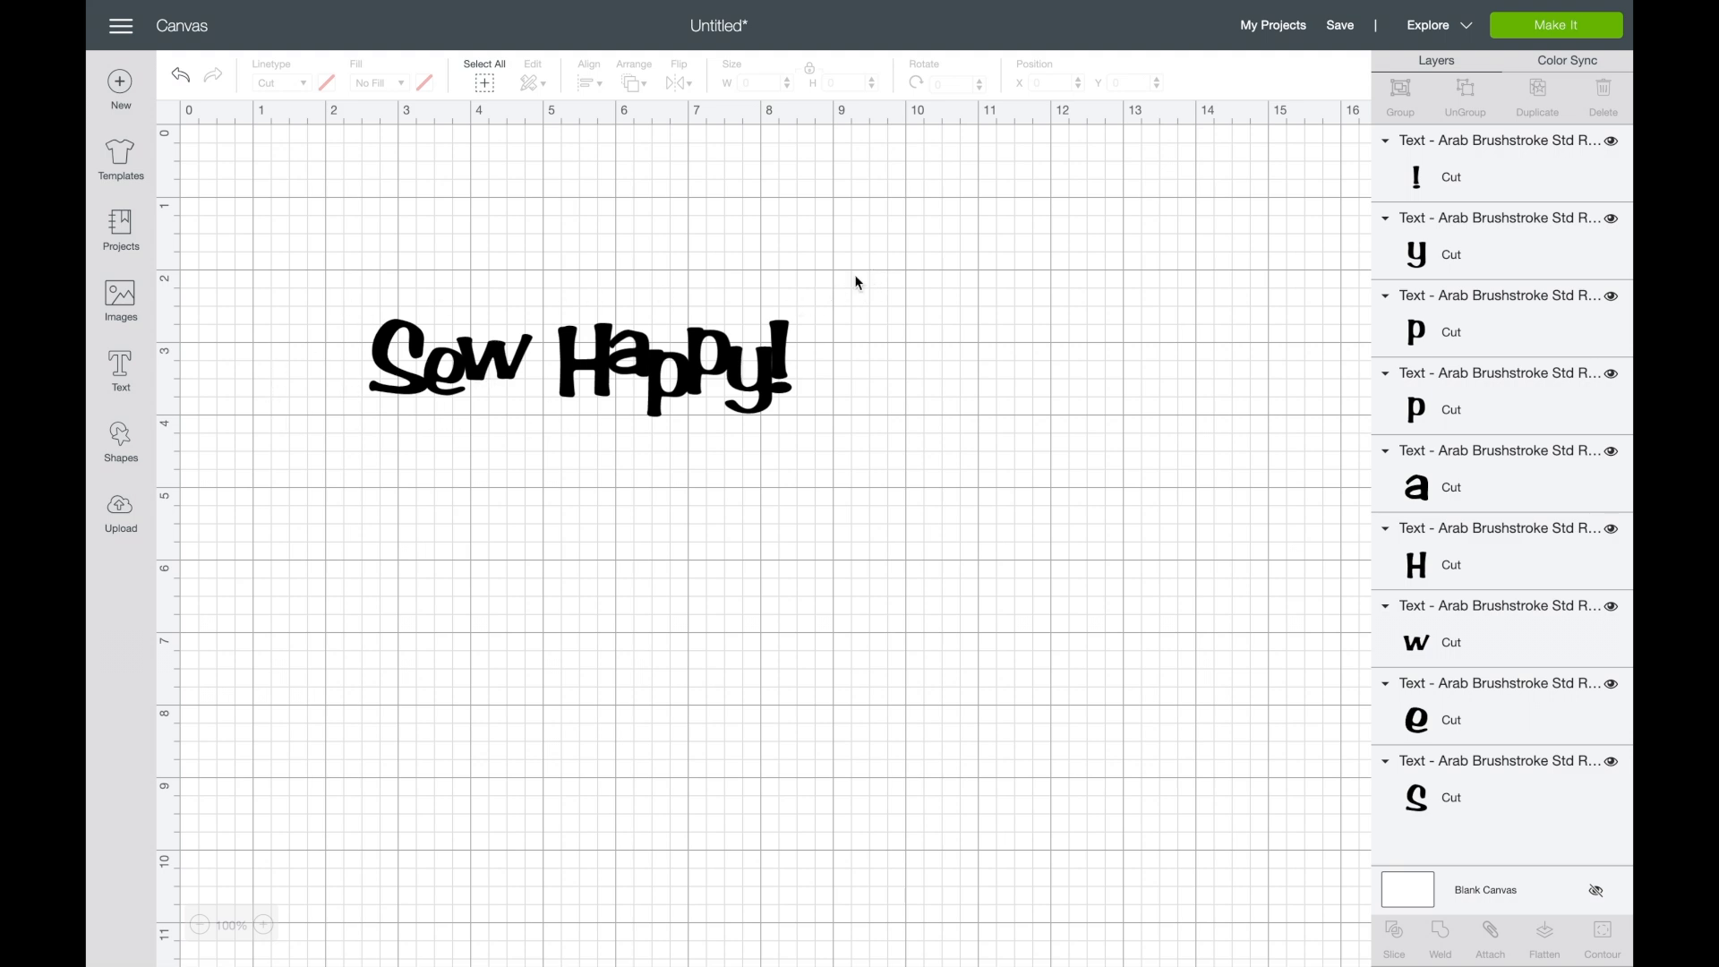
drag(817, 294, 338, 466)
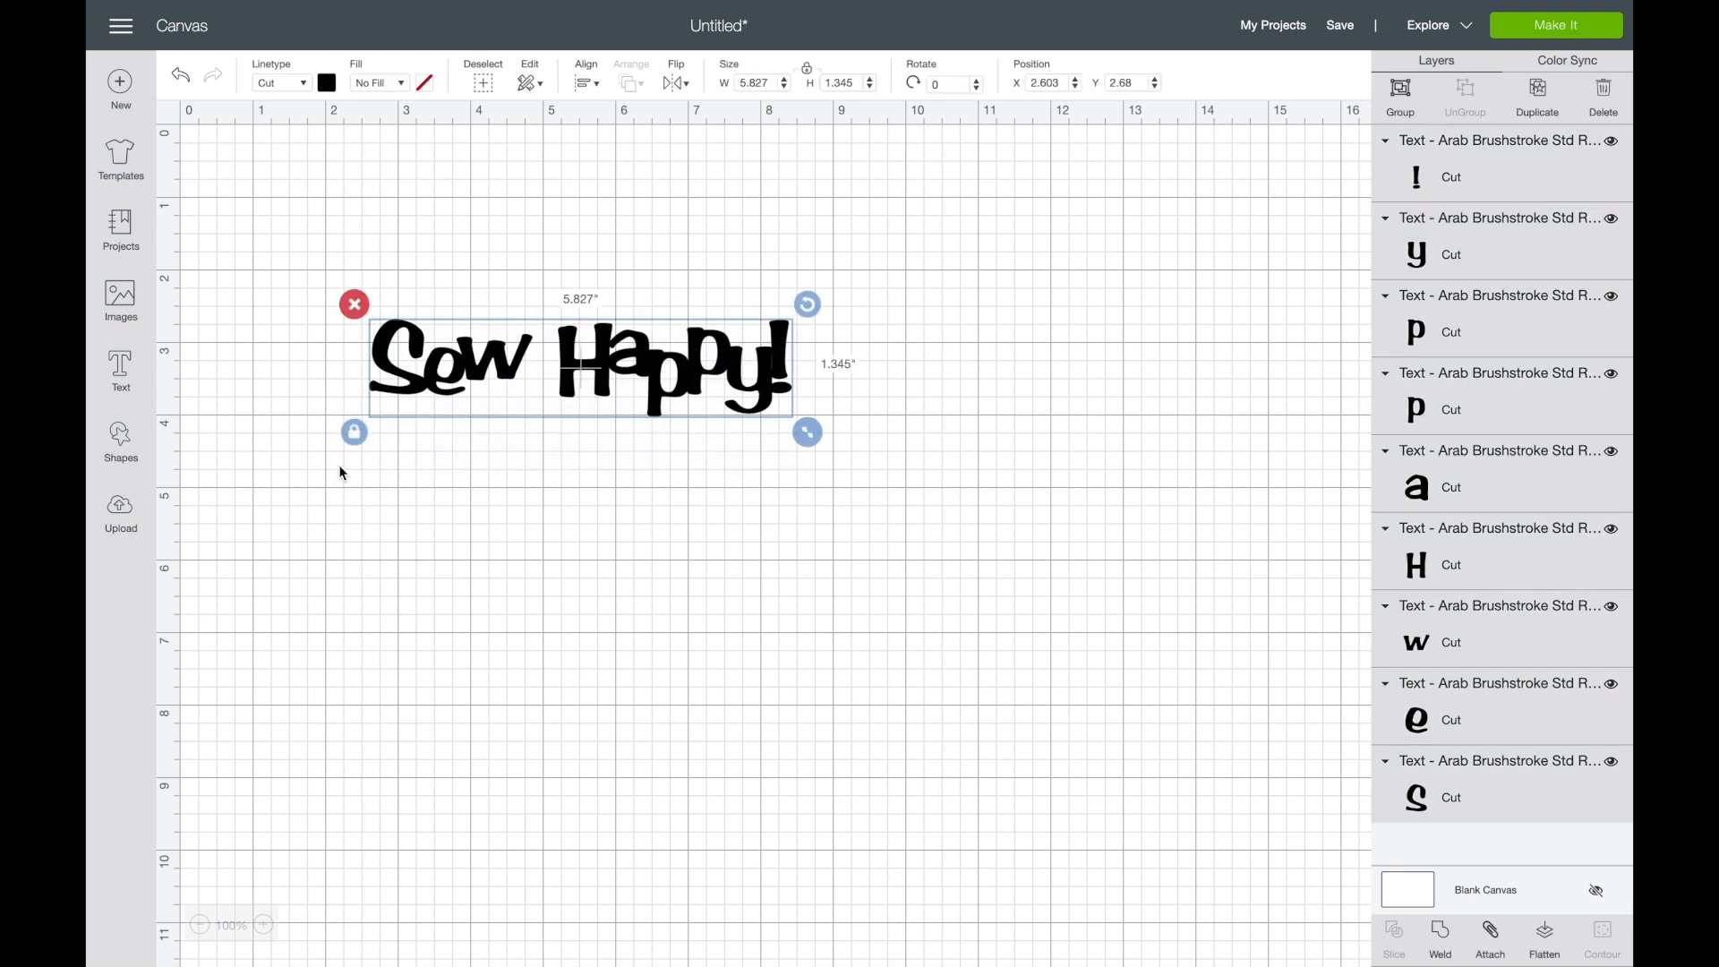
click(1441, 935)
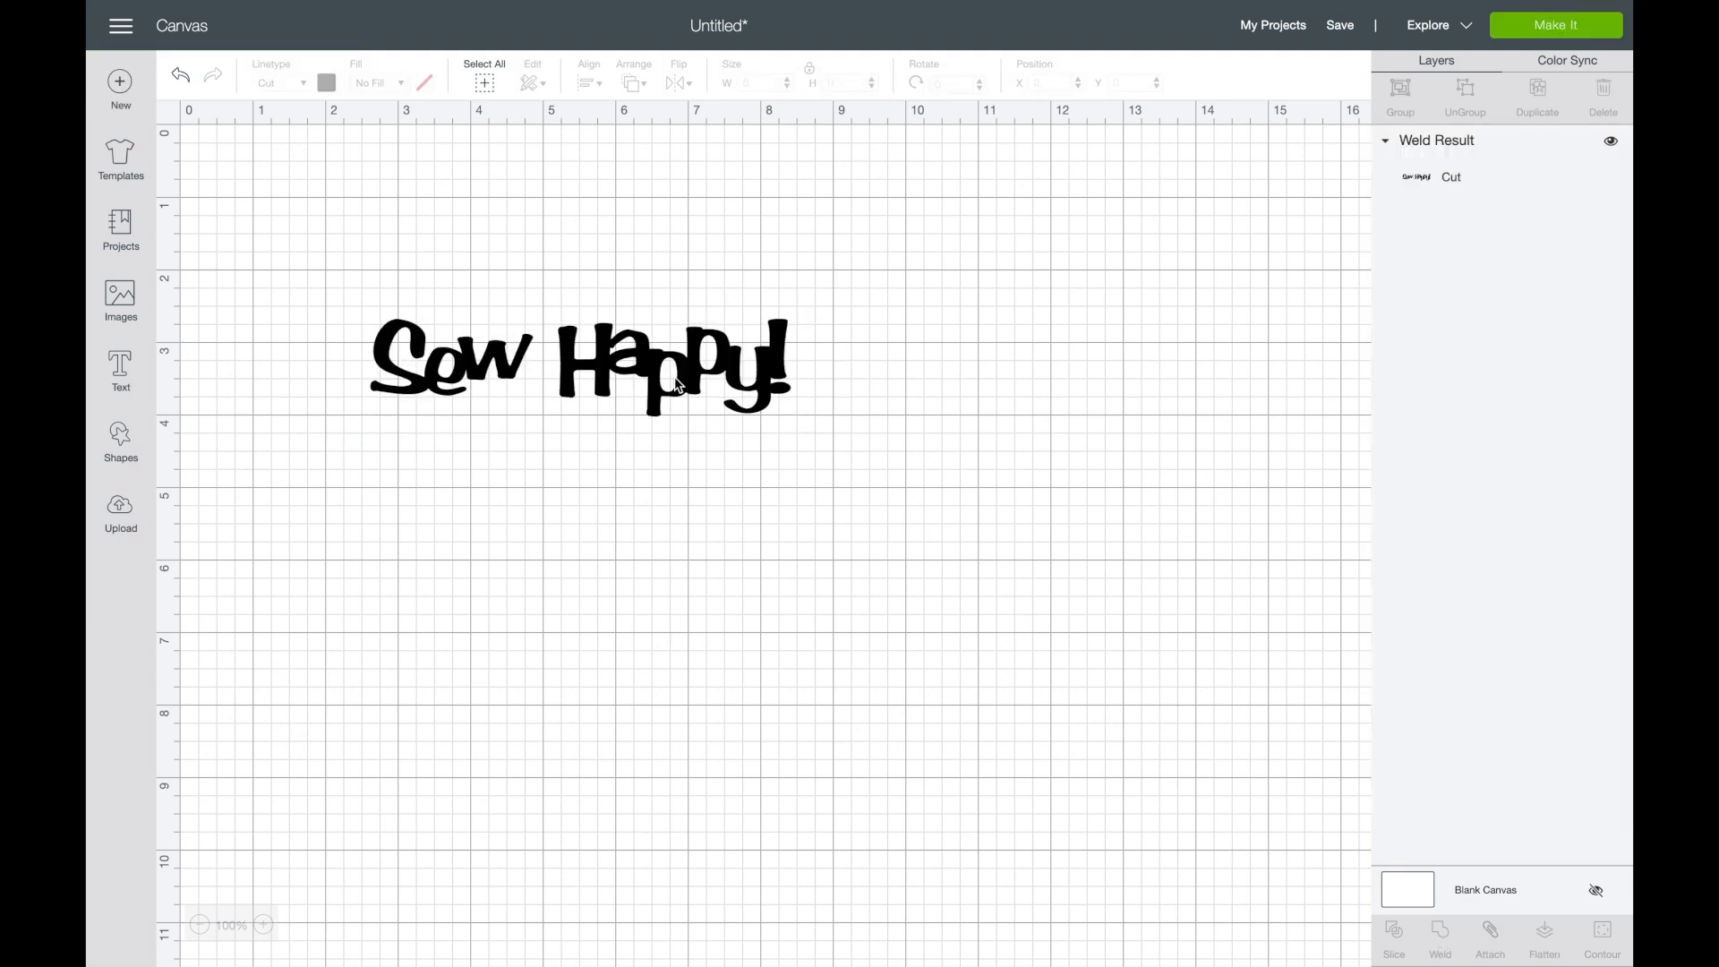
drag(674, 376, 775, 332)
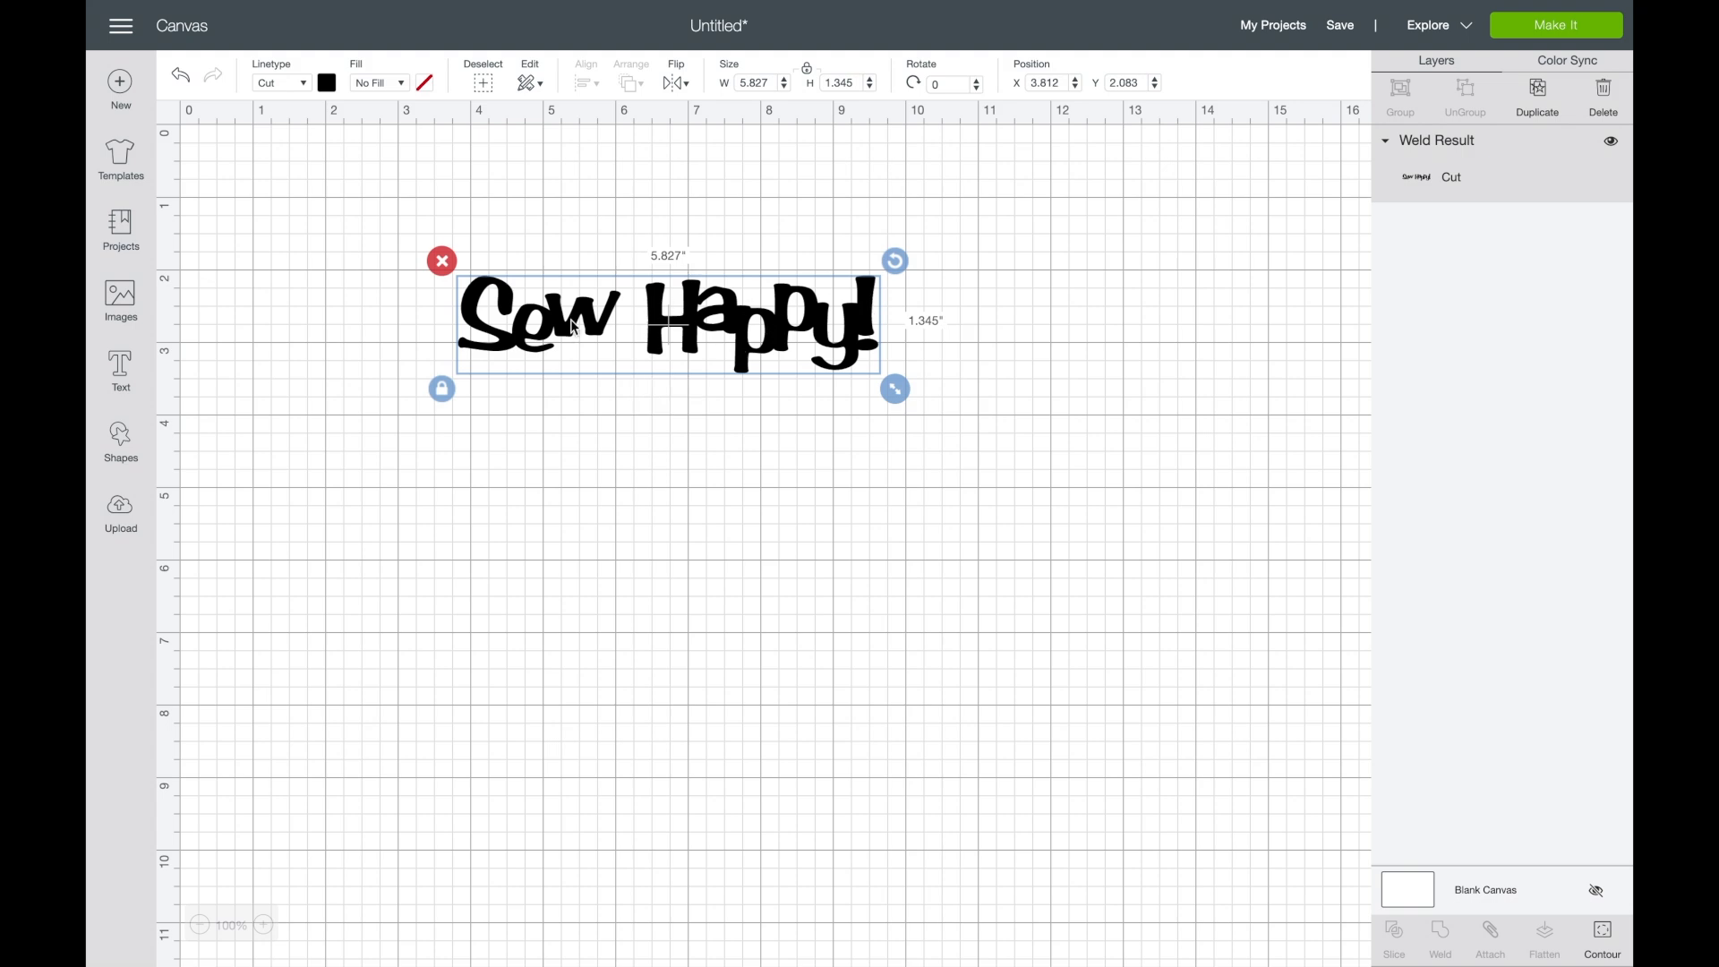
- Change the welded "Sew Happy!" shape's material color to purple
click(327, 82)
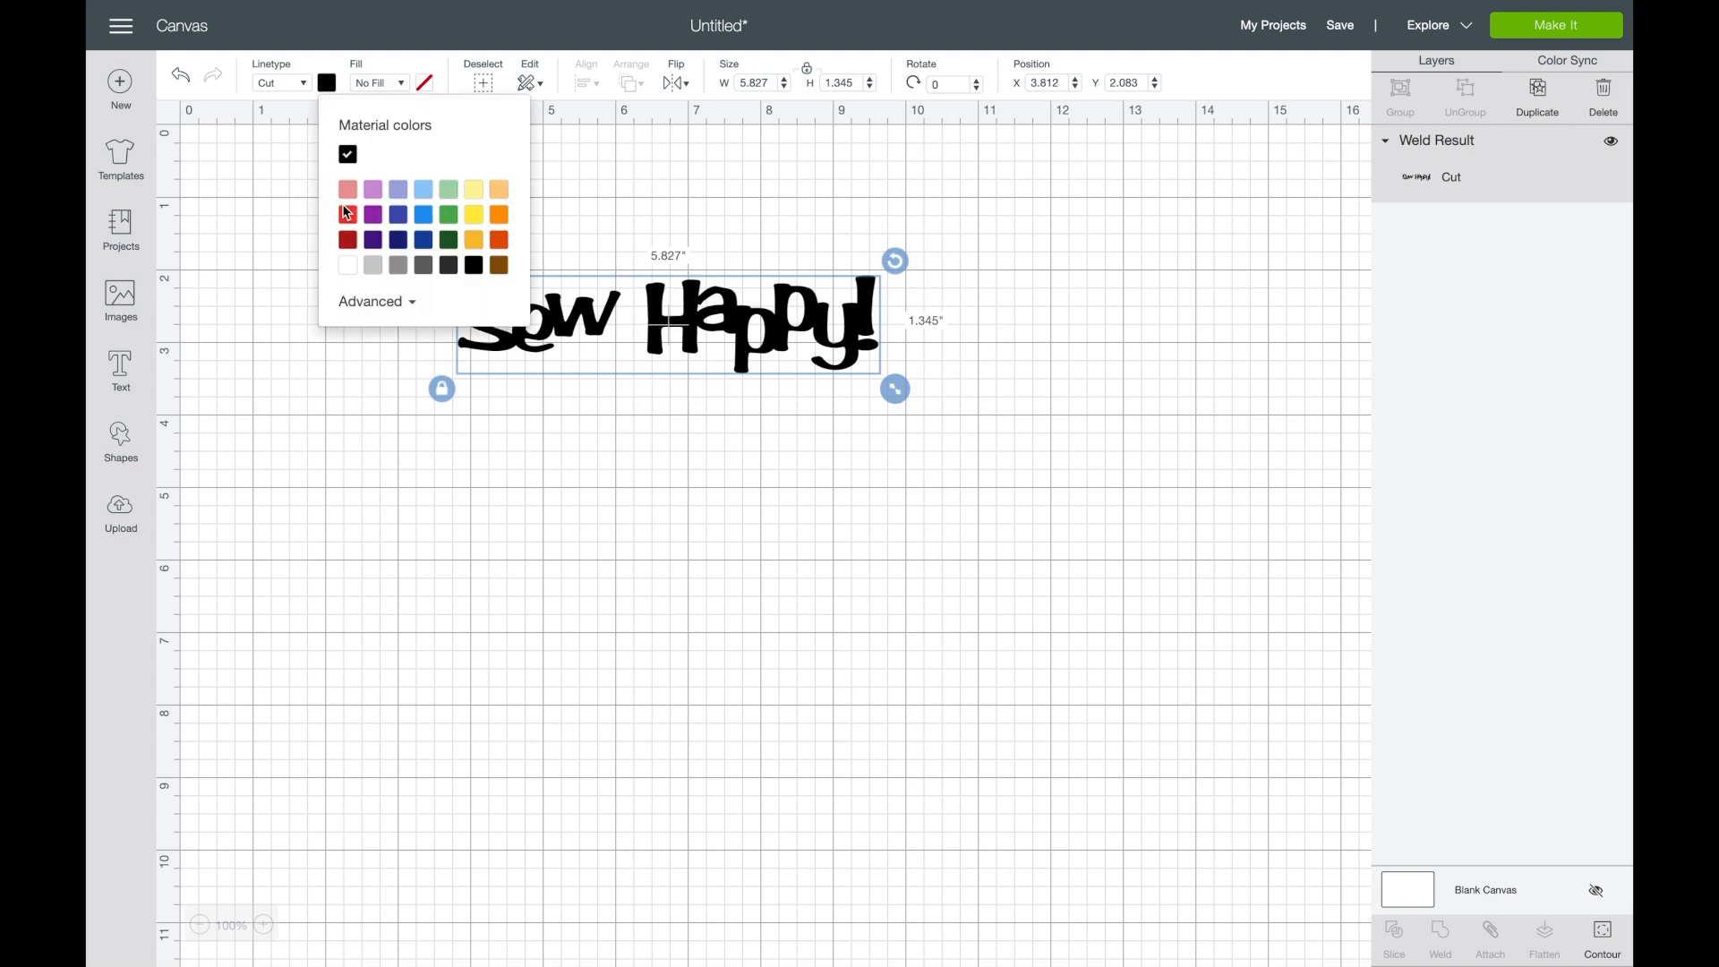
click(373, 217)
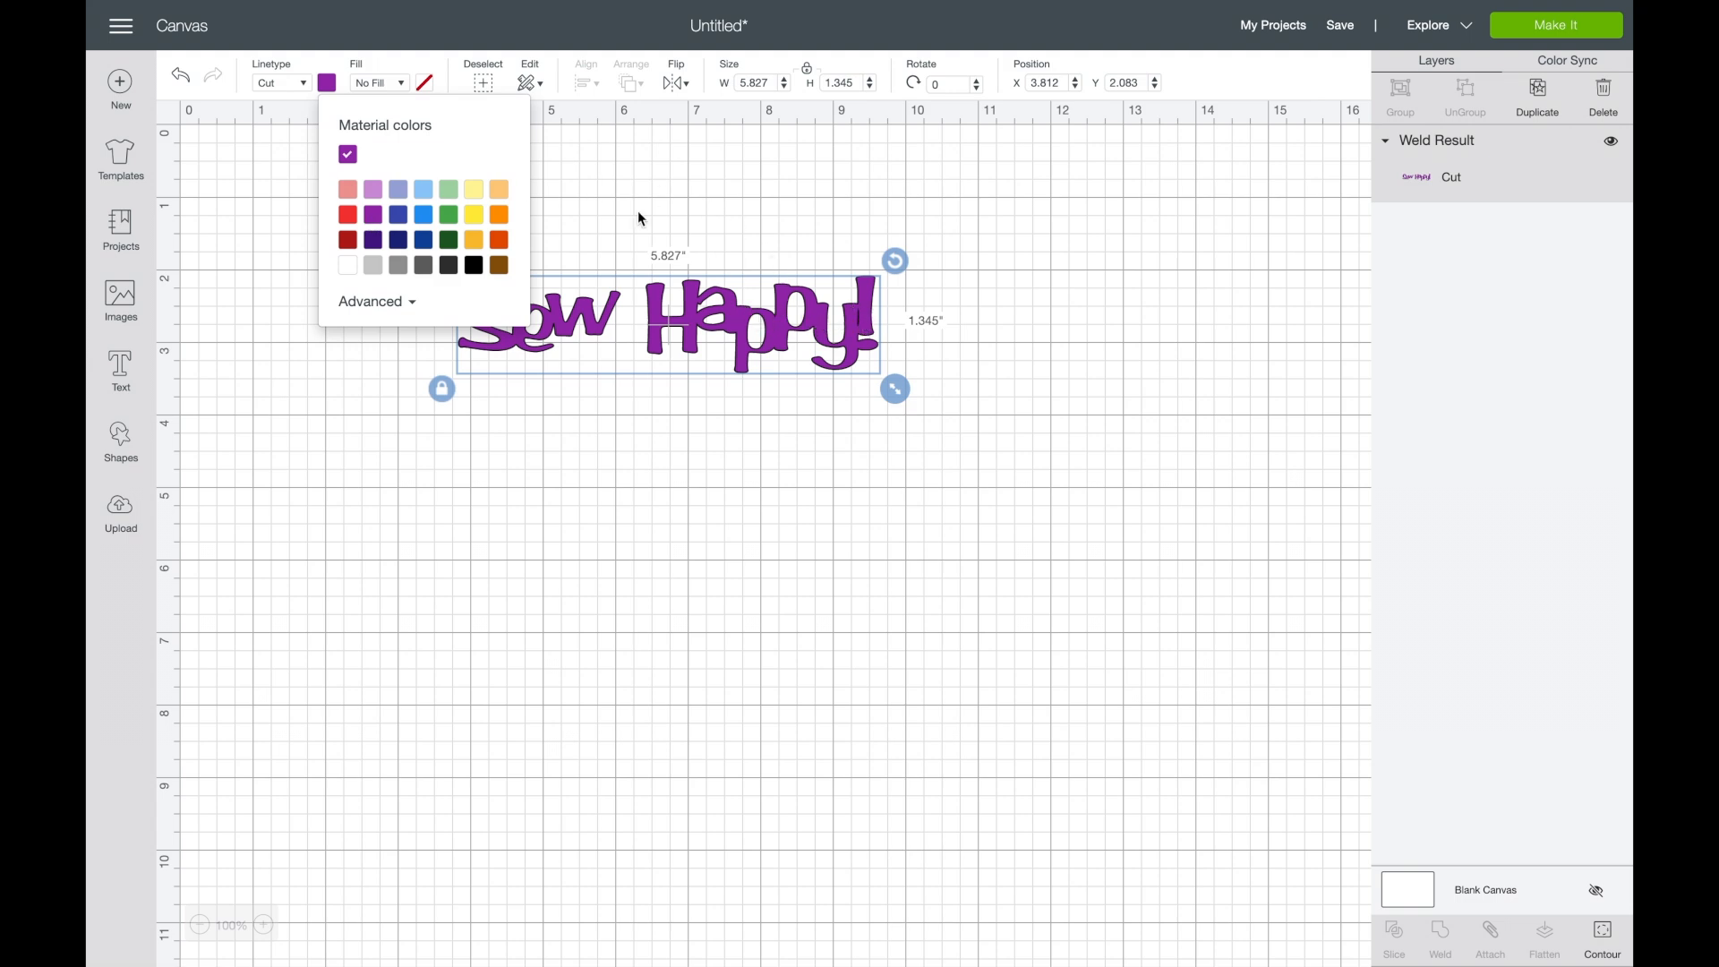
click(508, 427)
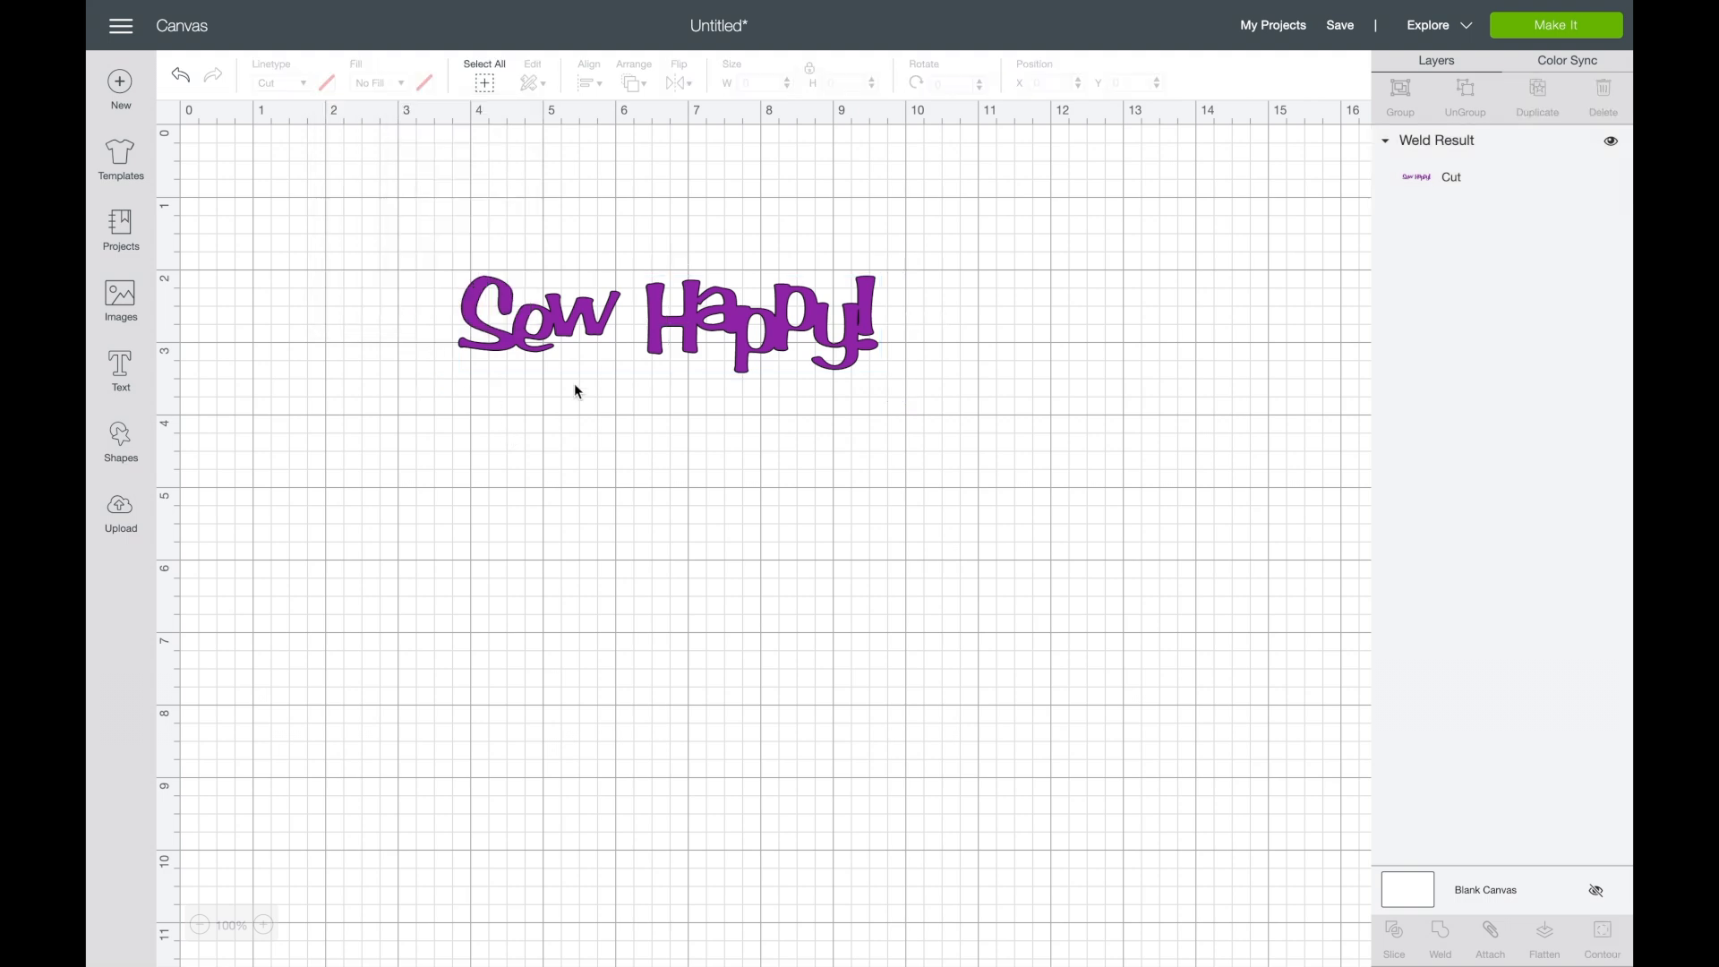
click(853, 318)
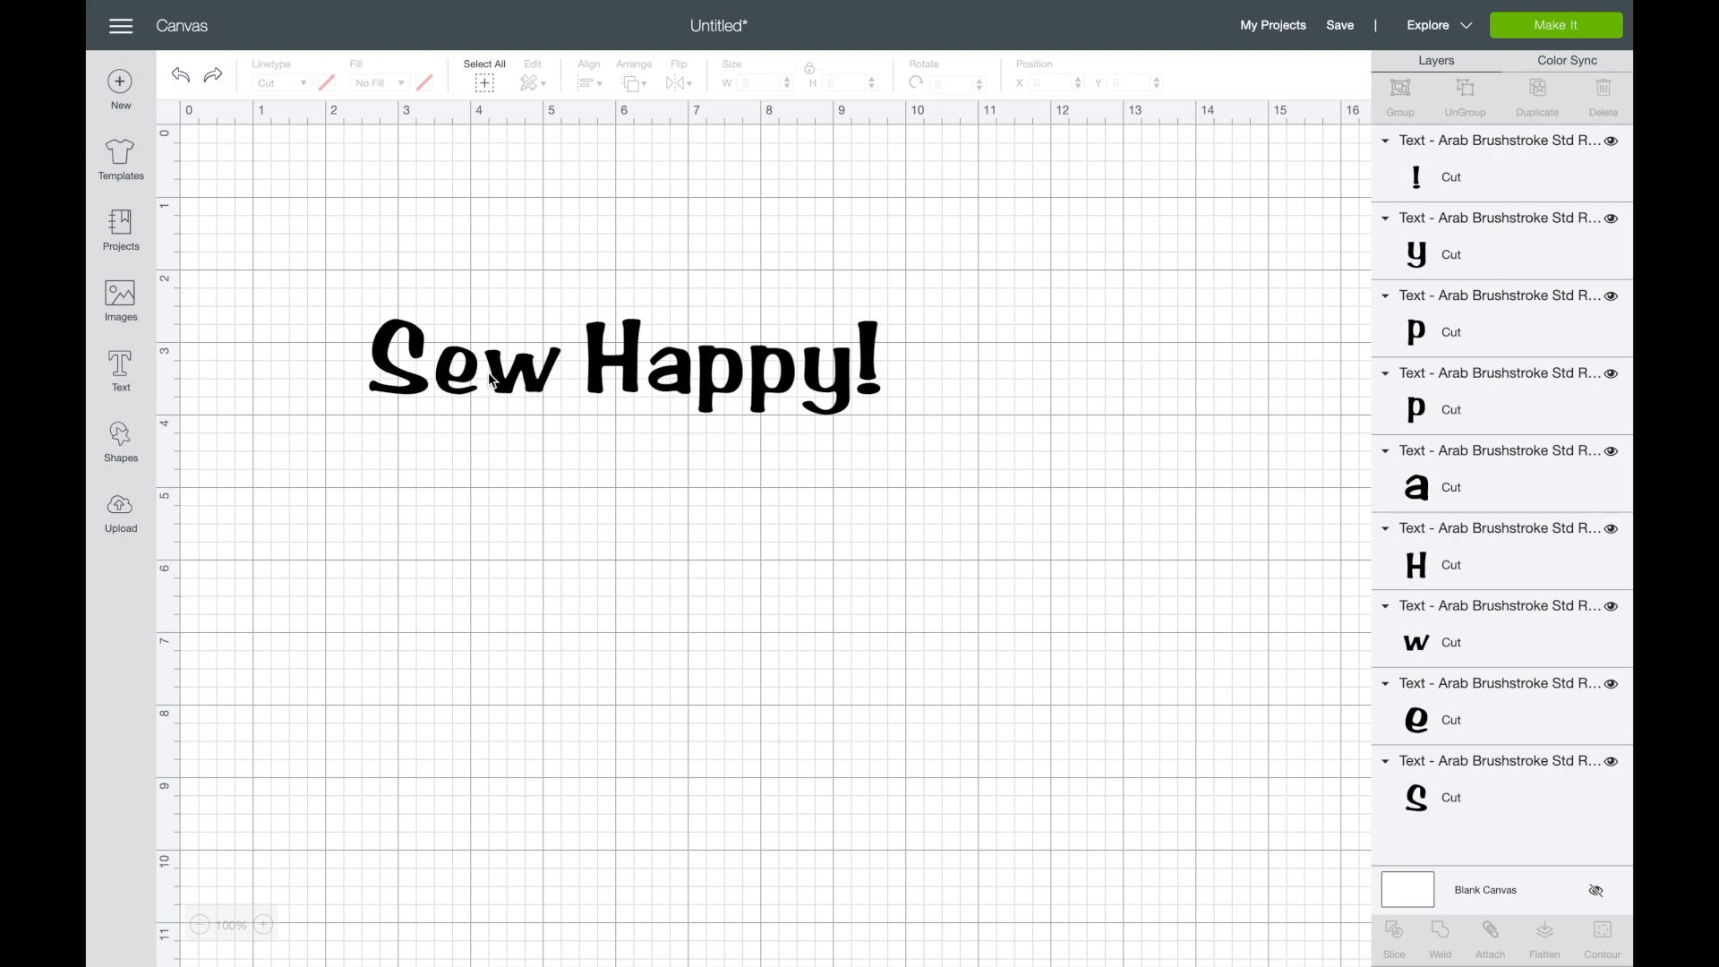
- Color the separate letter "S" light red, after trying the brighter red
click(381, 349)
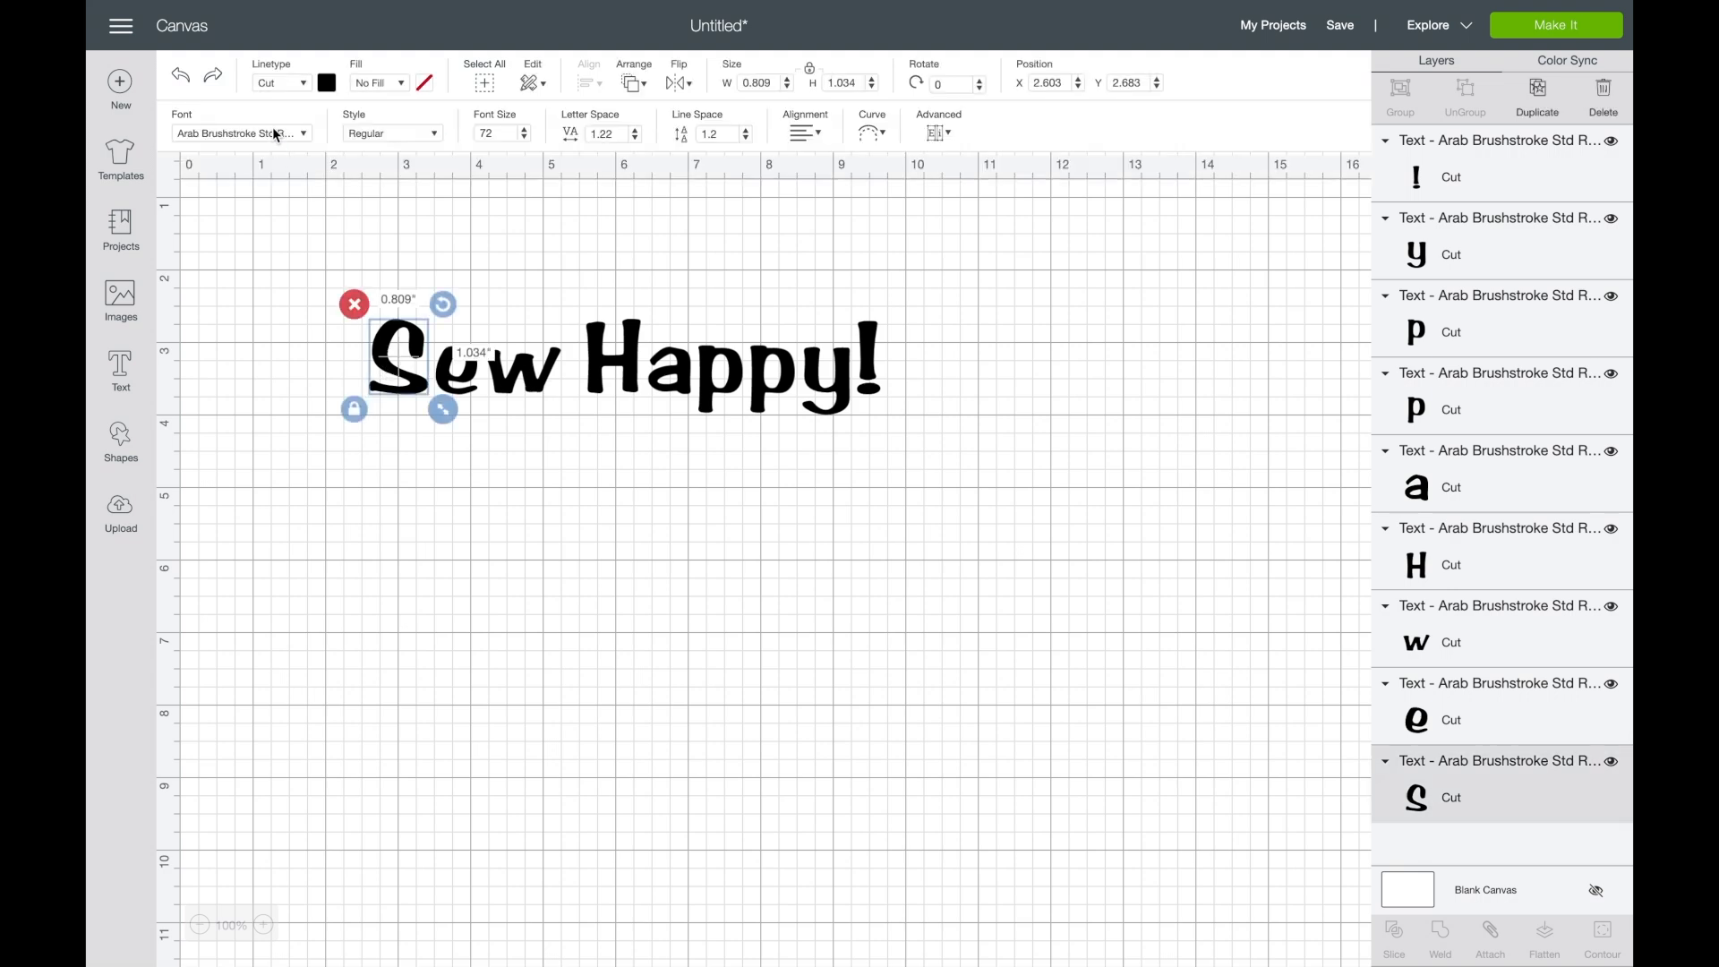
click(327, 82)
click(349, 215)
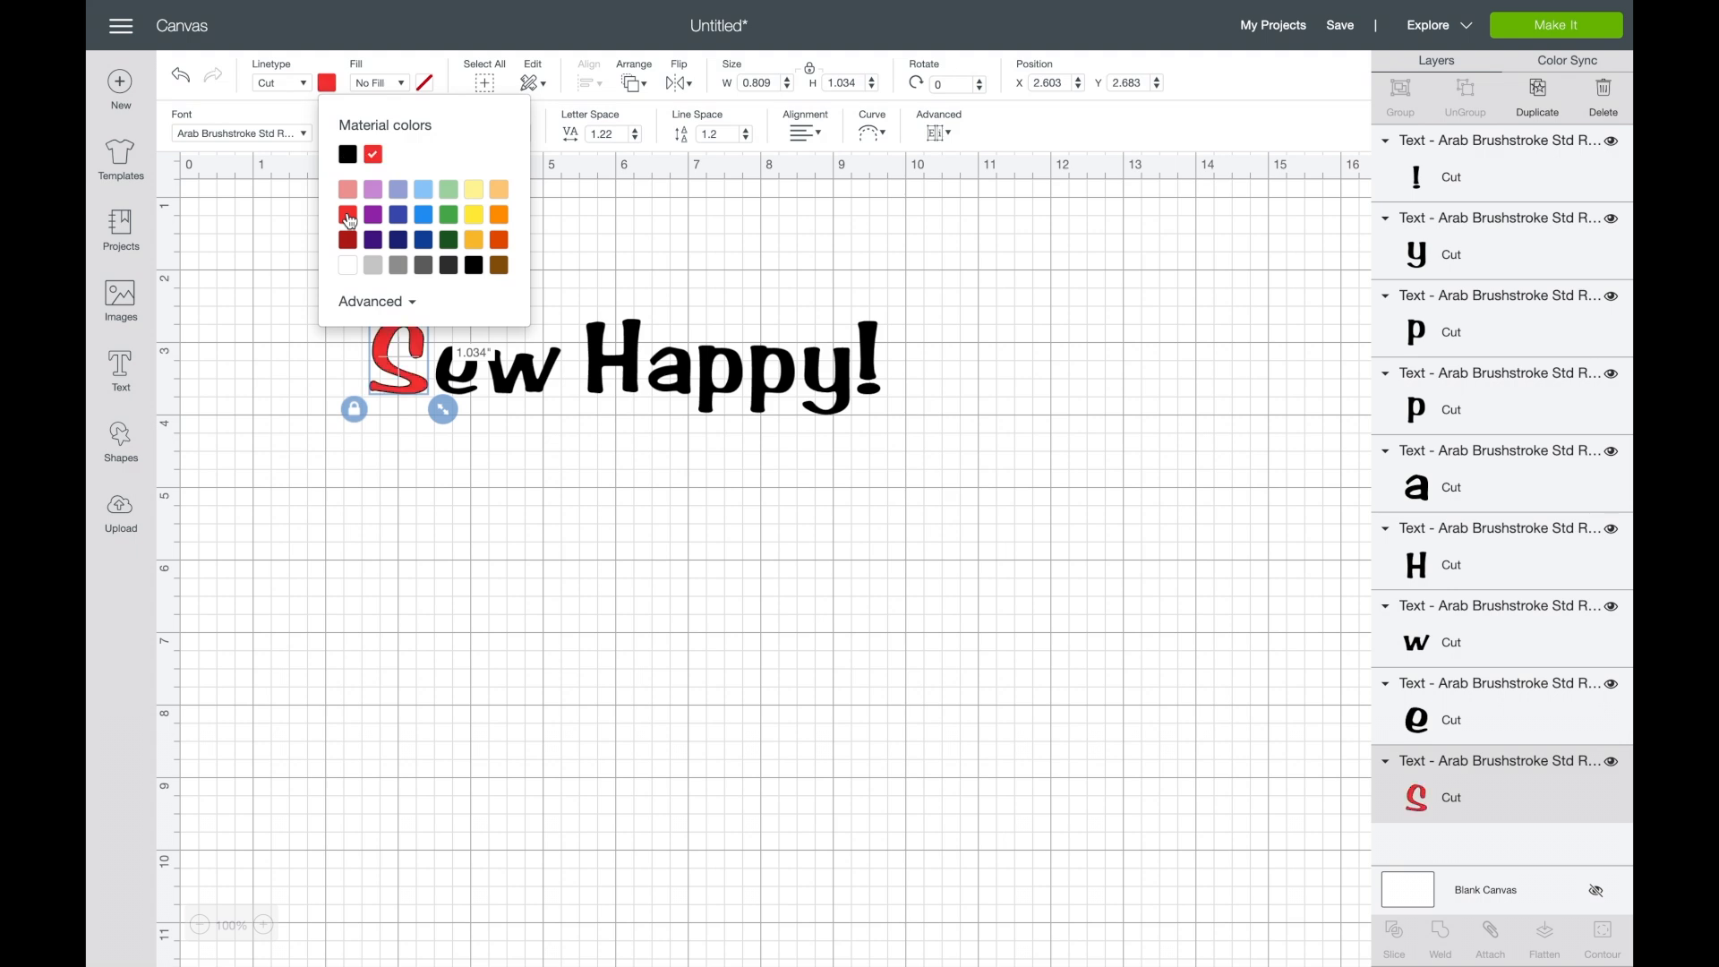
click(347, 189)
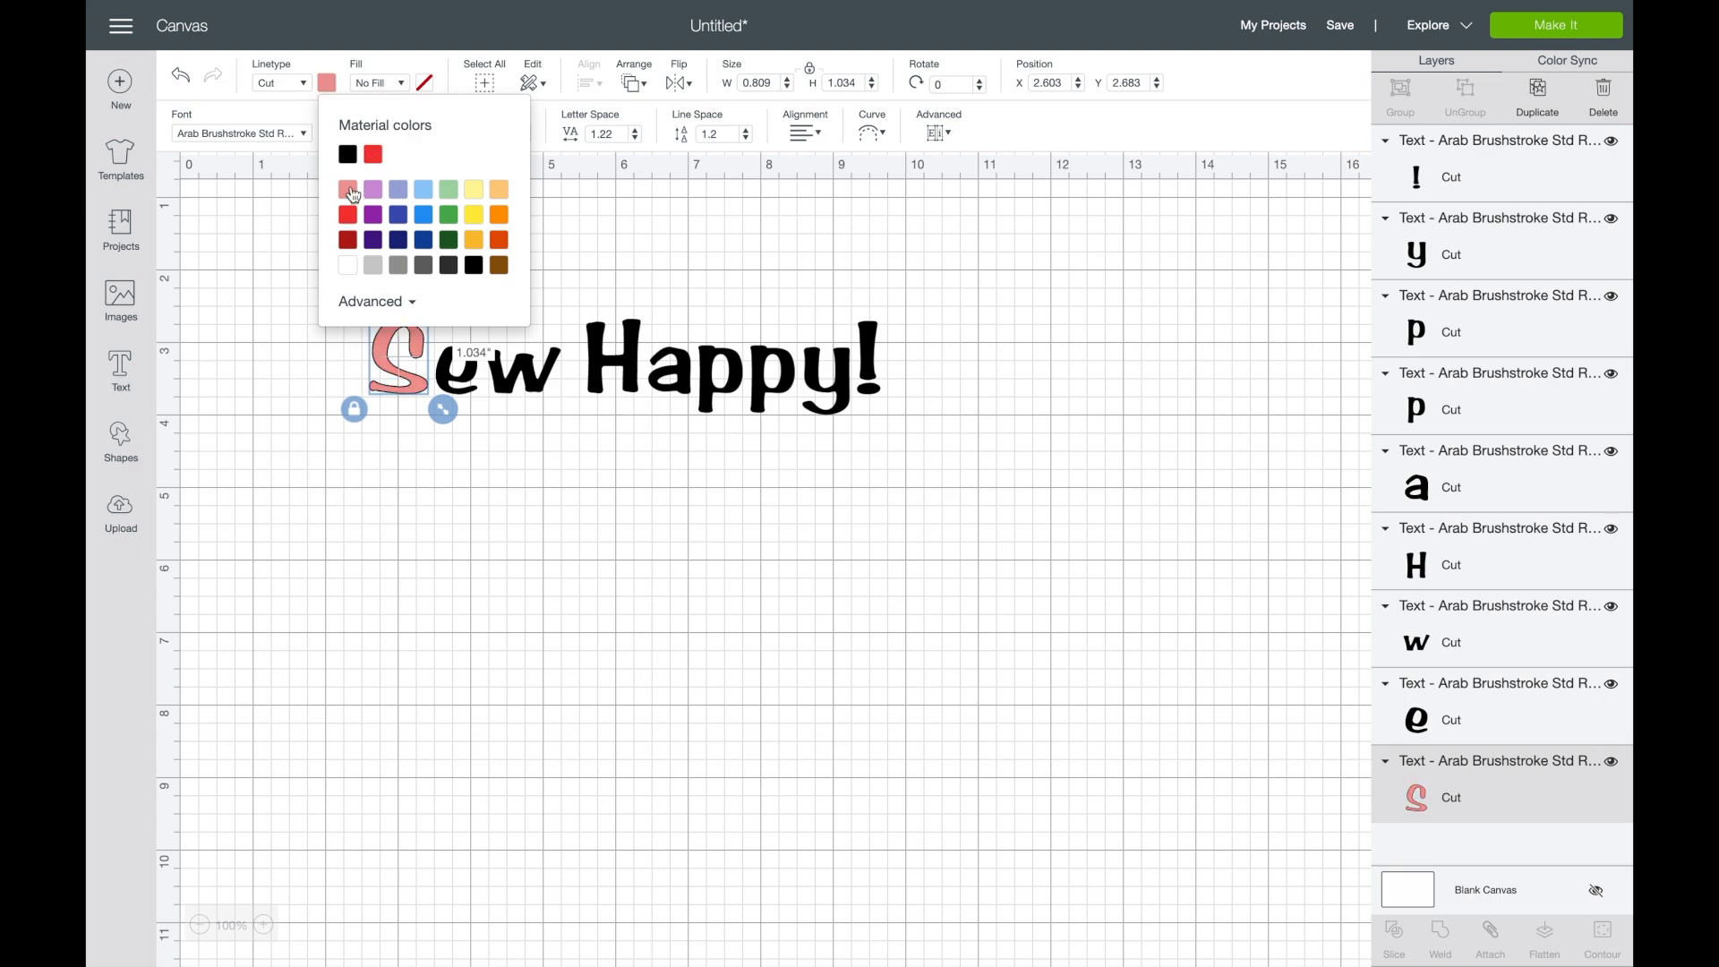
- Color the letter "e" of "Sew" light purple
click(457, 387)
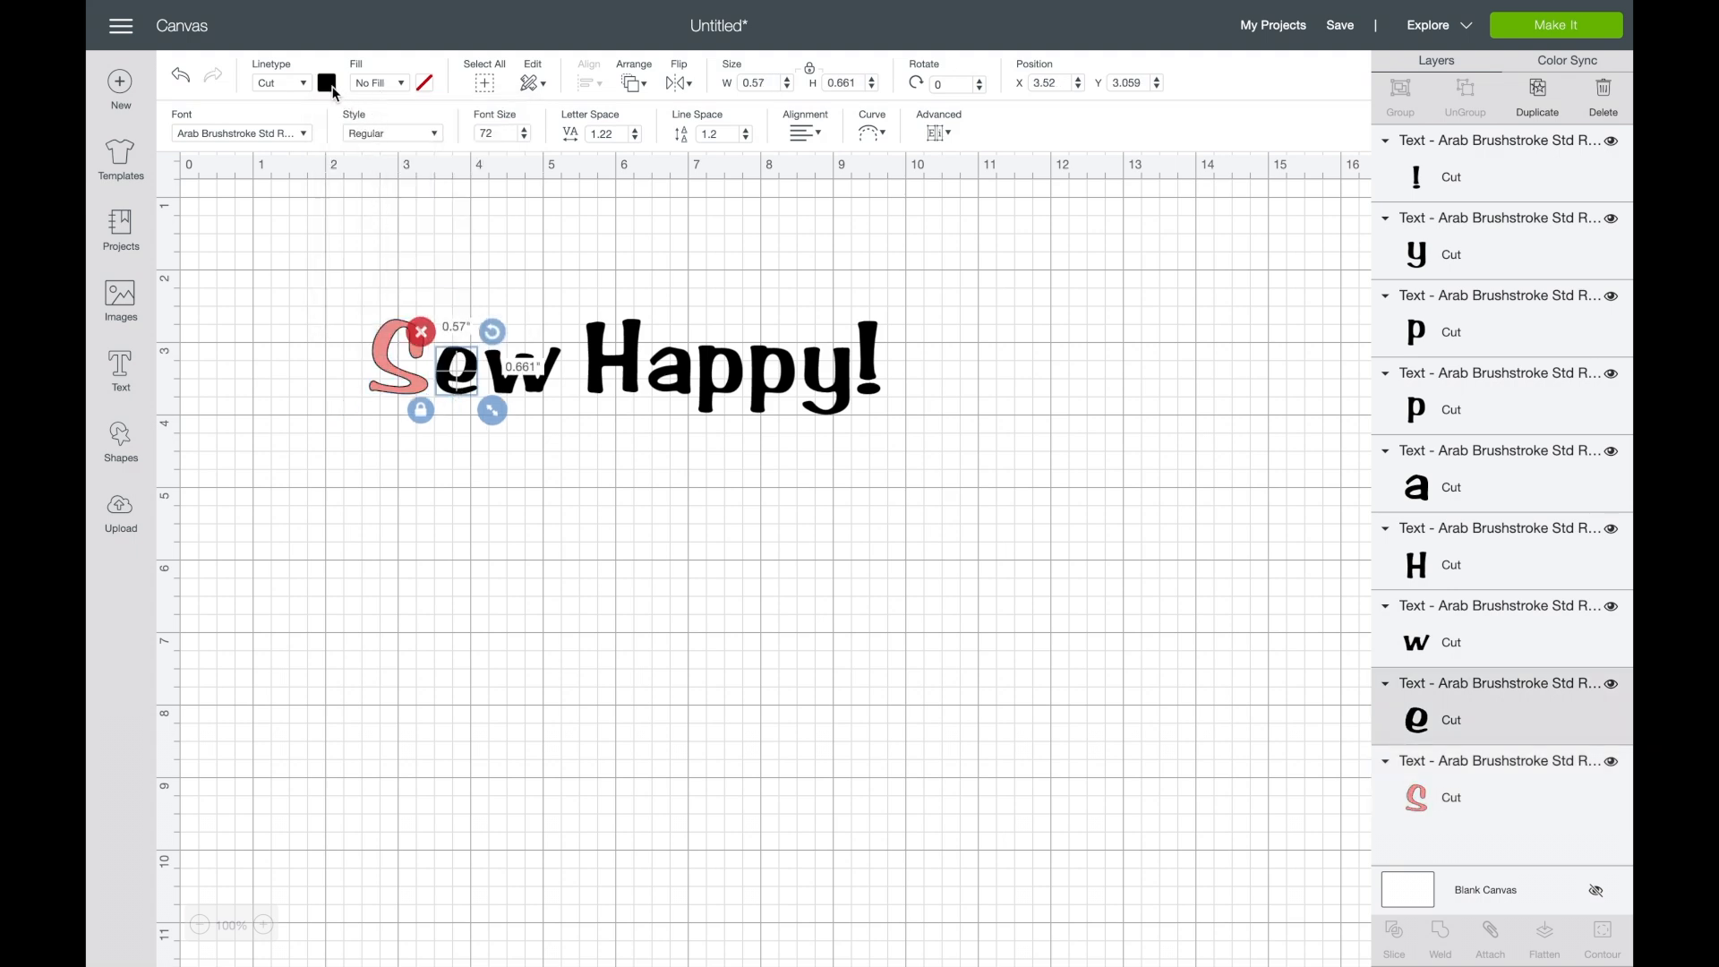
click(327, 82)
click(372, 189)
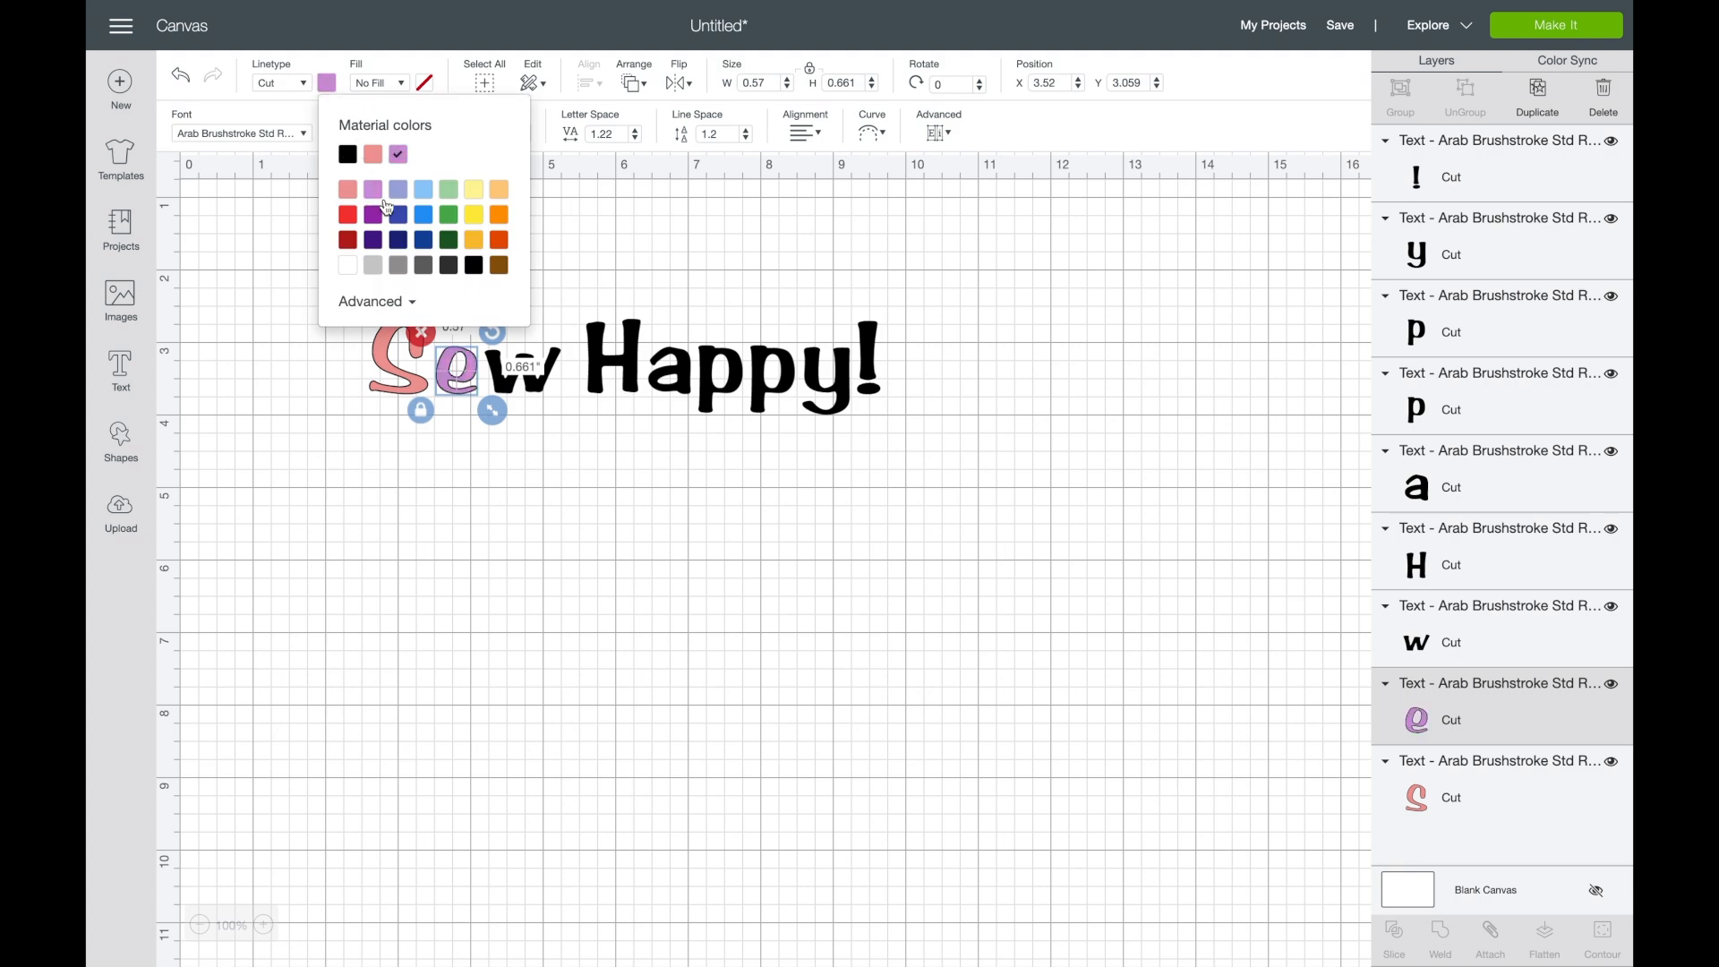
- Color the letter "w" of "Sew" light periwinkle and the letter "H" of "Happy!" light blue
click(532, 394)
click(327, 83)
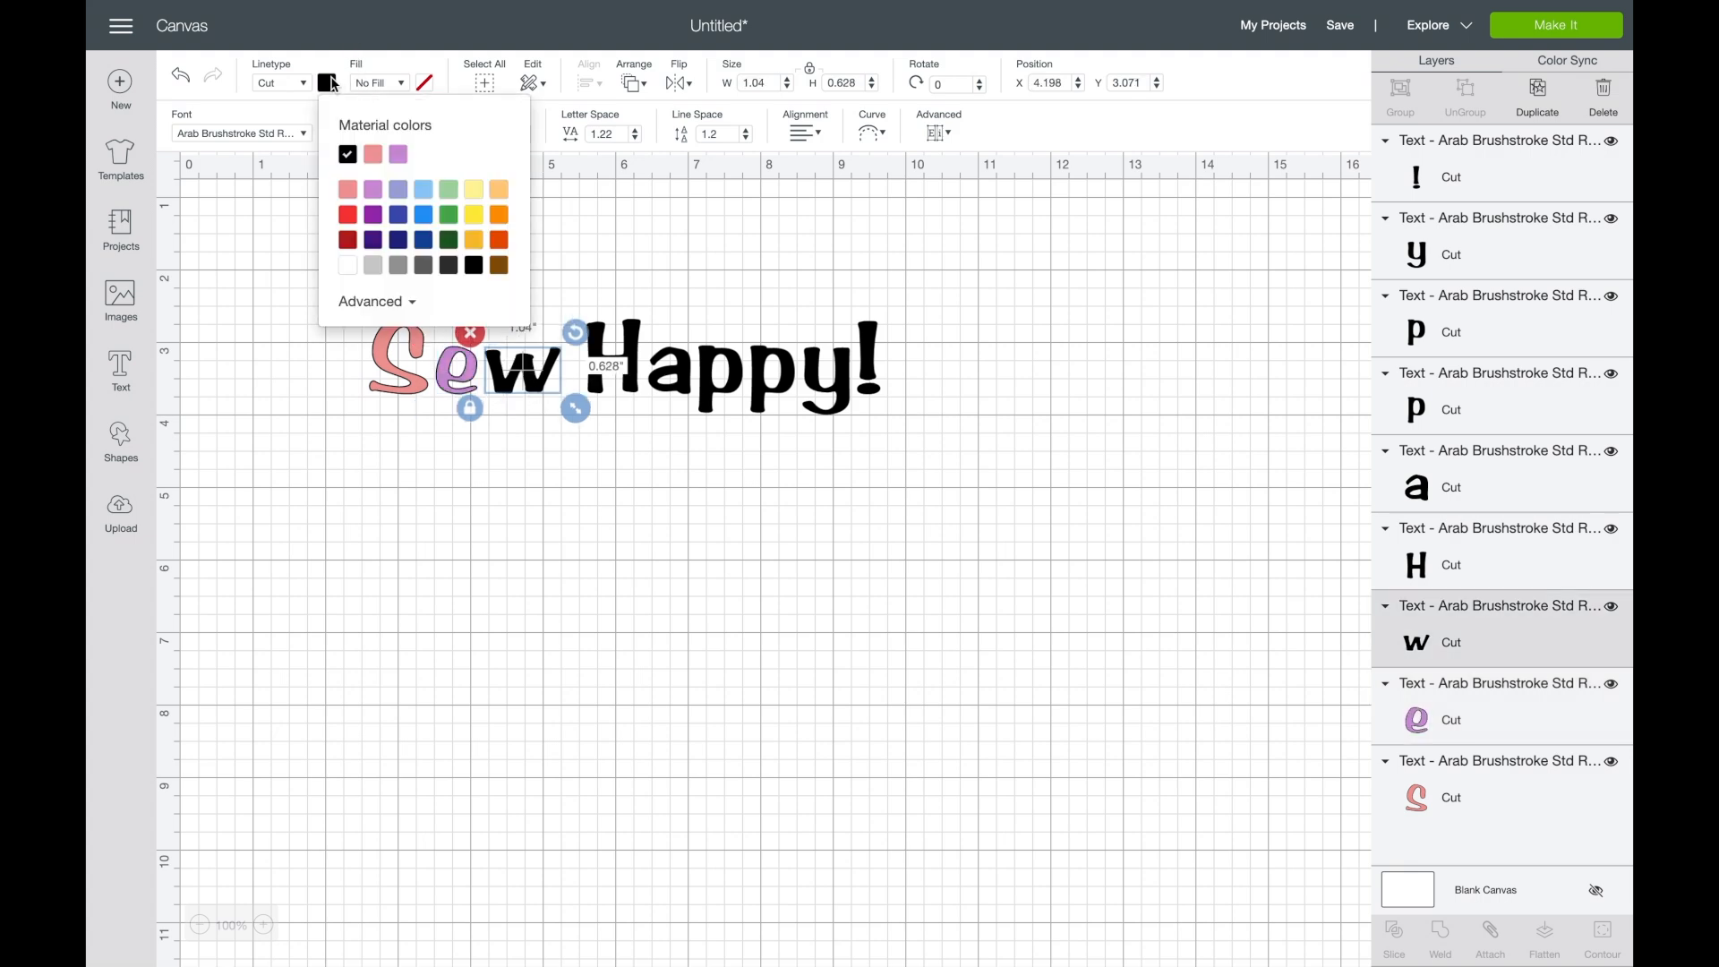
click(397, 190)
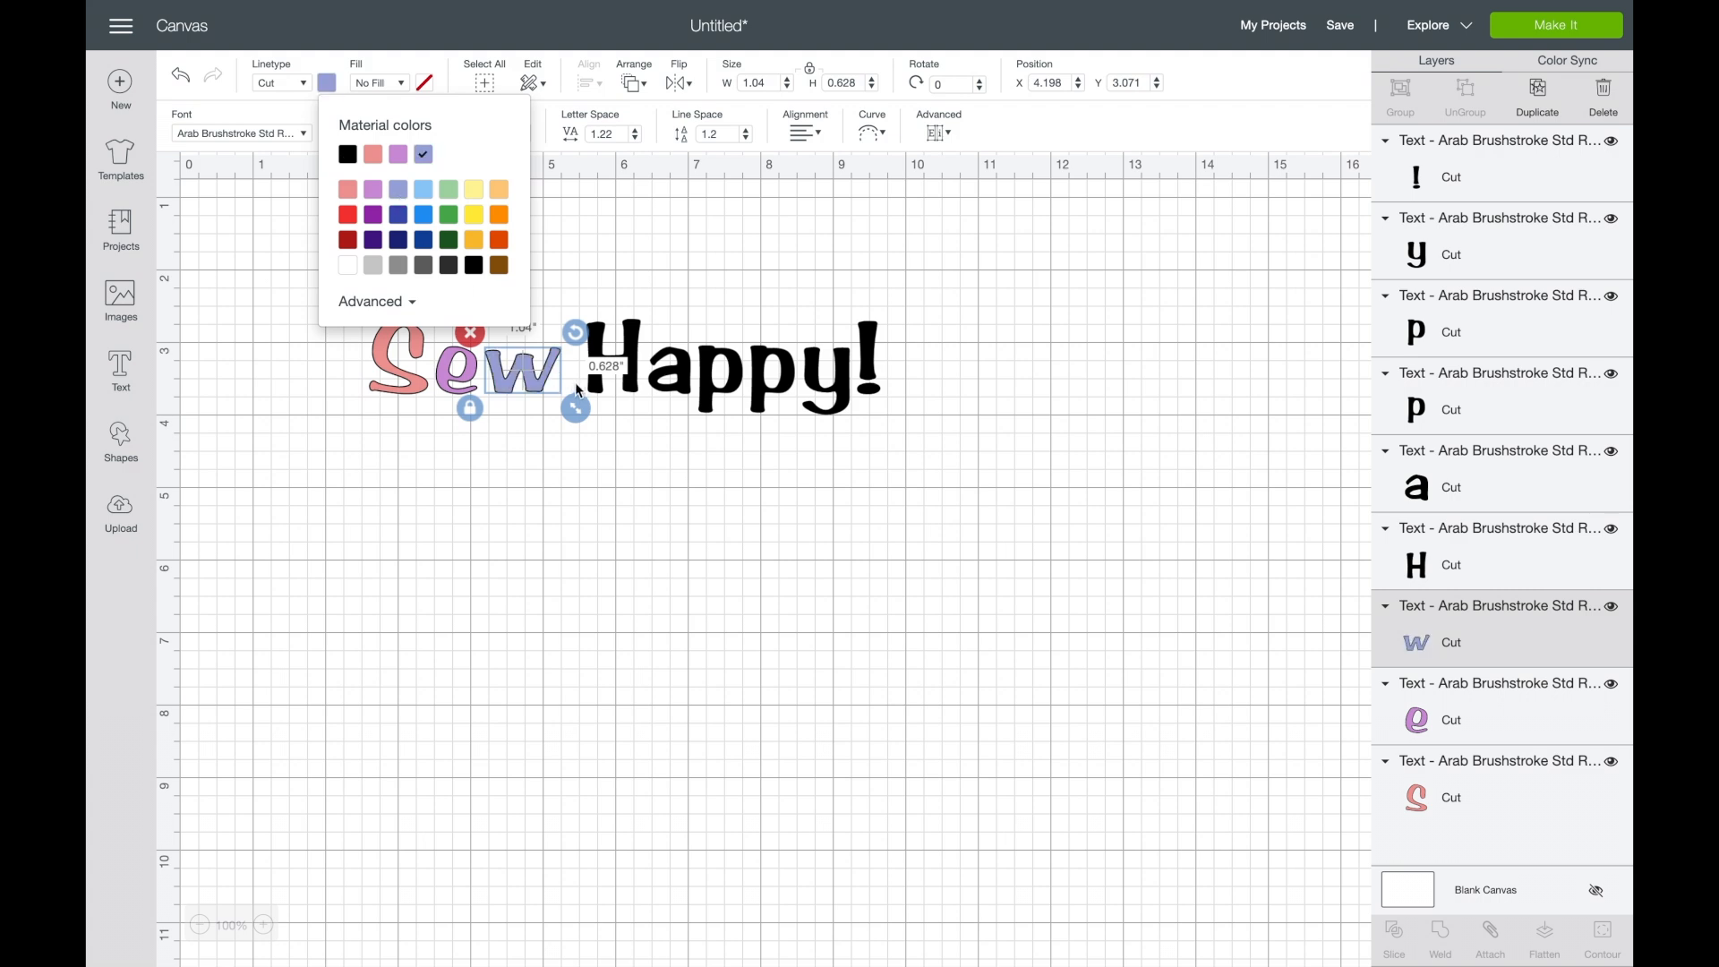
click(630, 387)
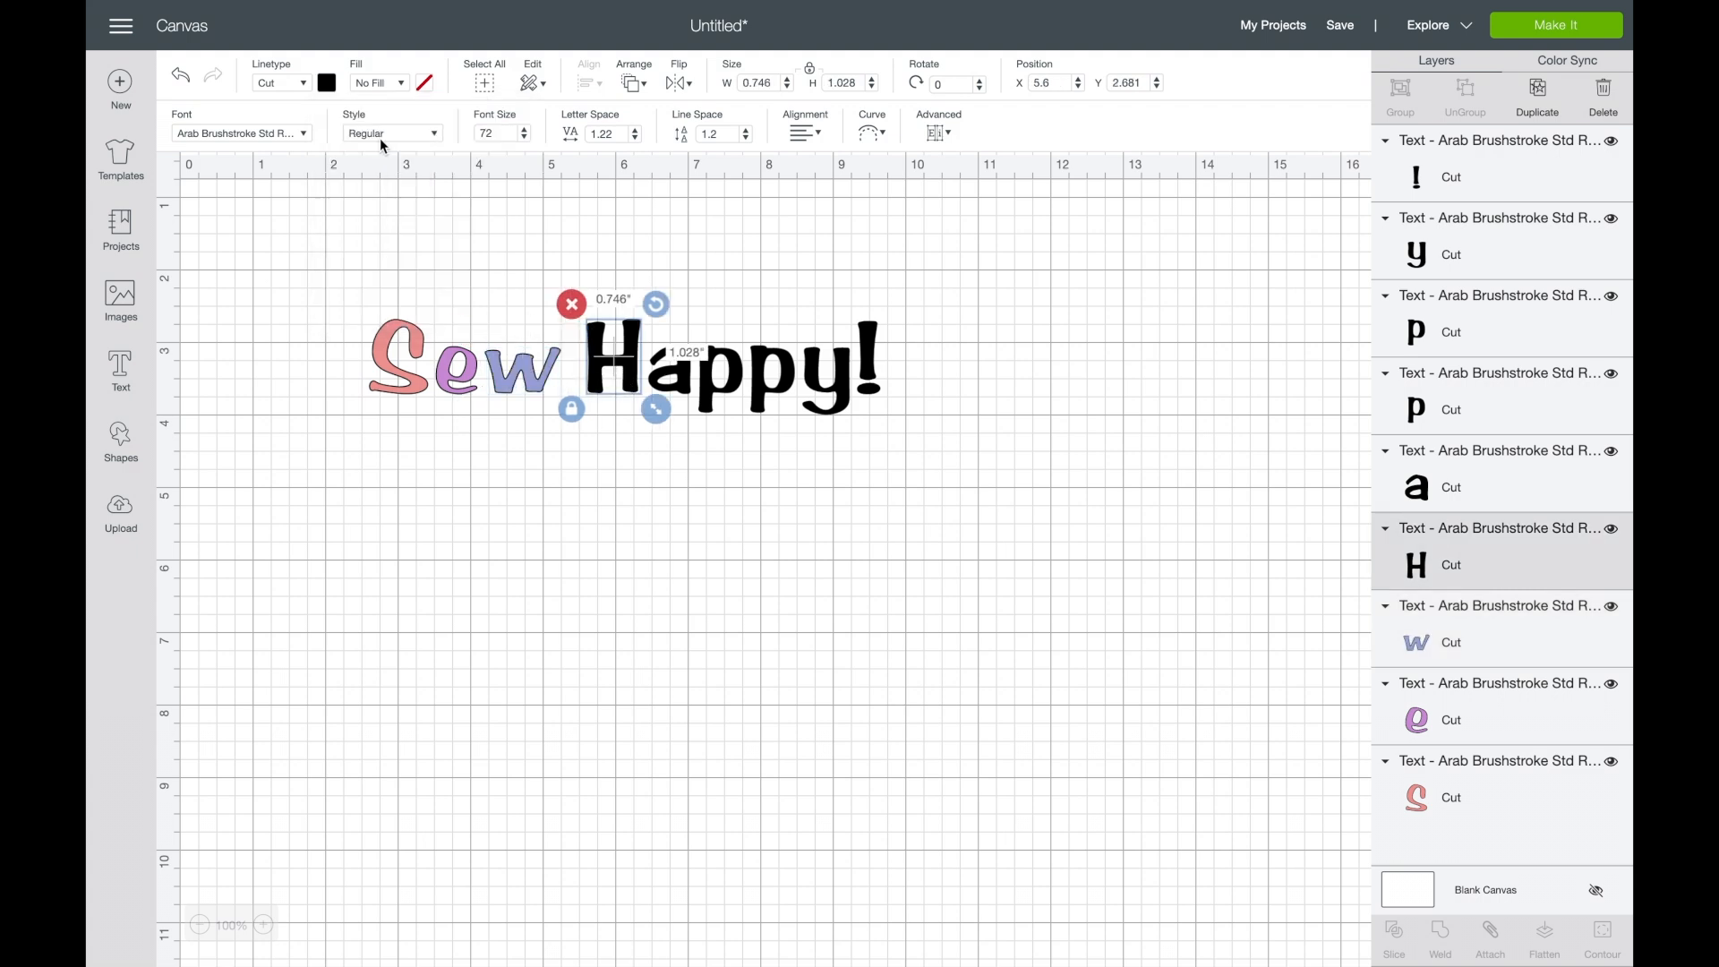
click(327, 82)
click(428, 193)
- Color the letter "a" of "Happy!" light green and the first "p" light yellow
click(679, 384)
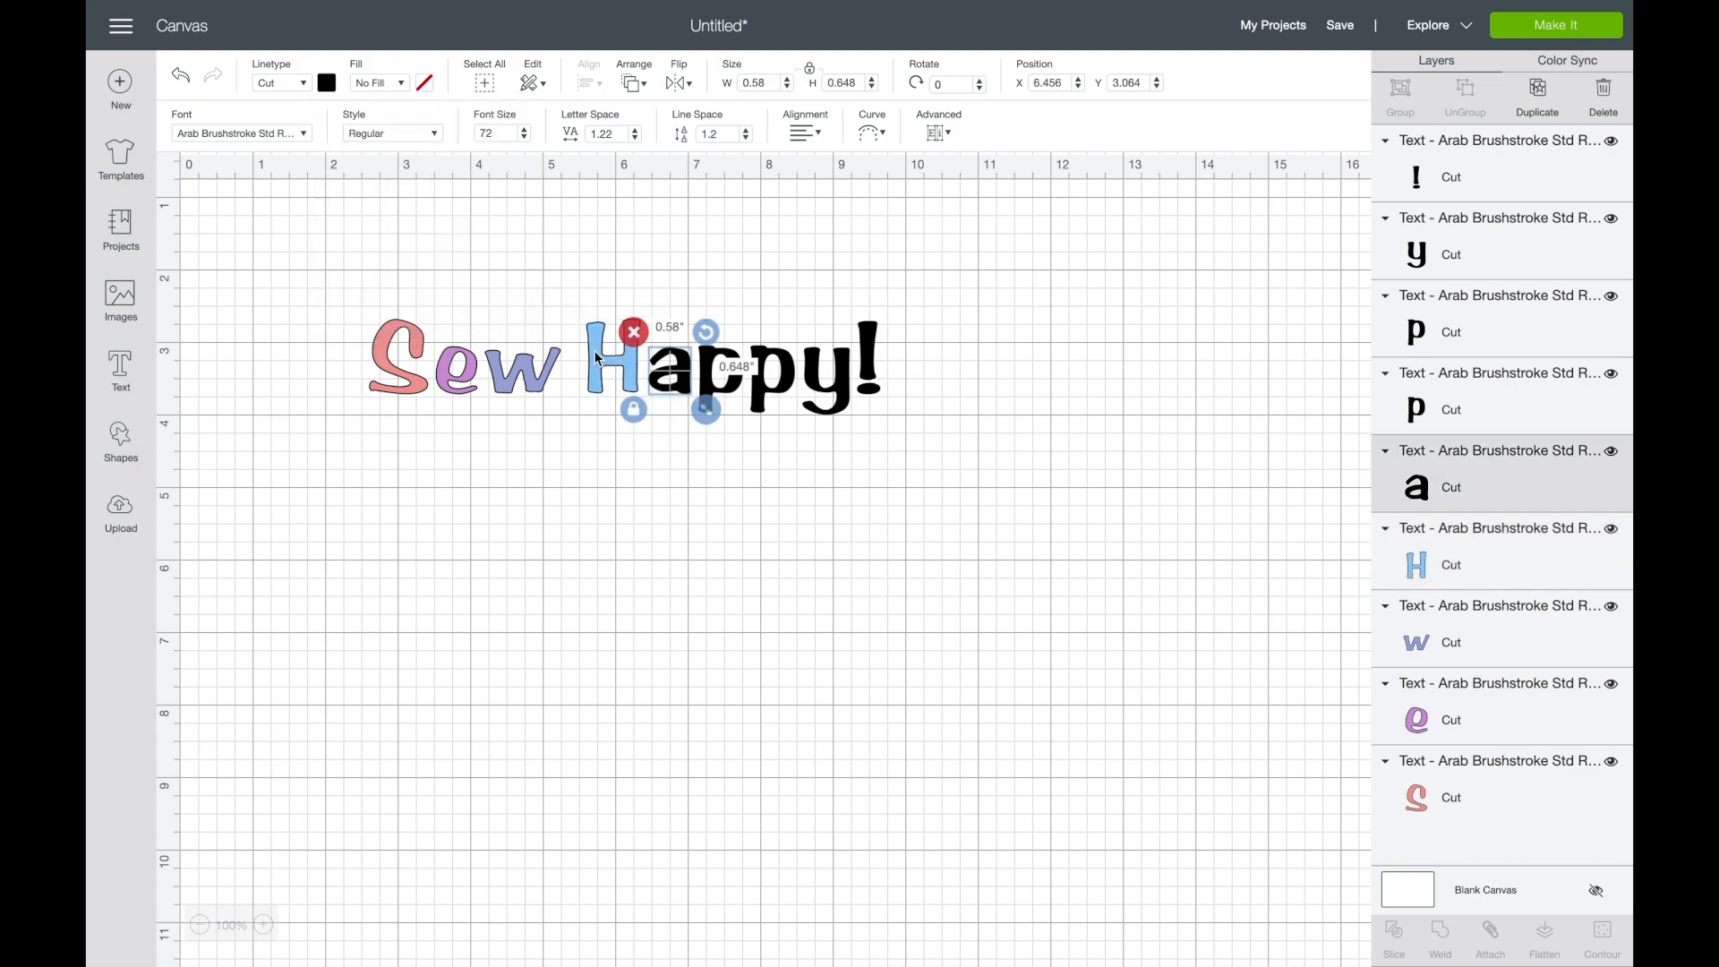
click(328, 84)
click(451, 192)
click(732, 391)
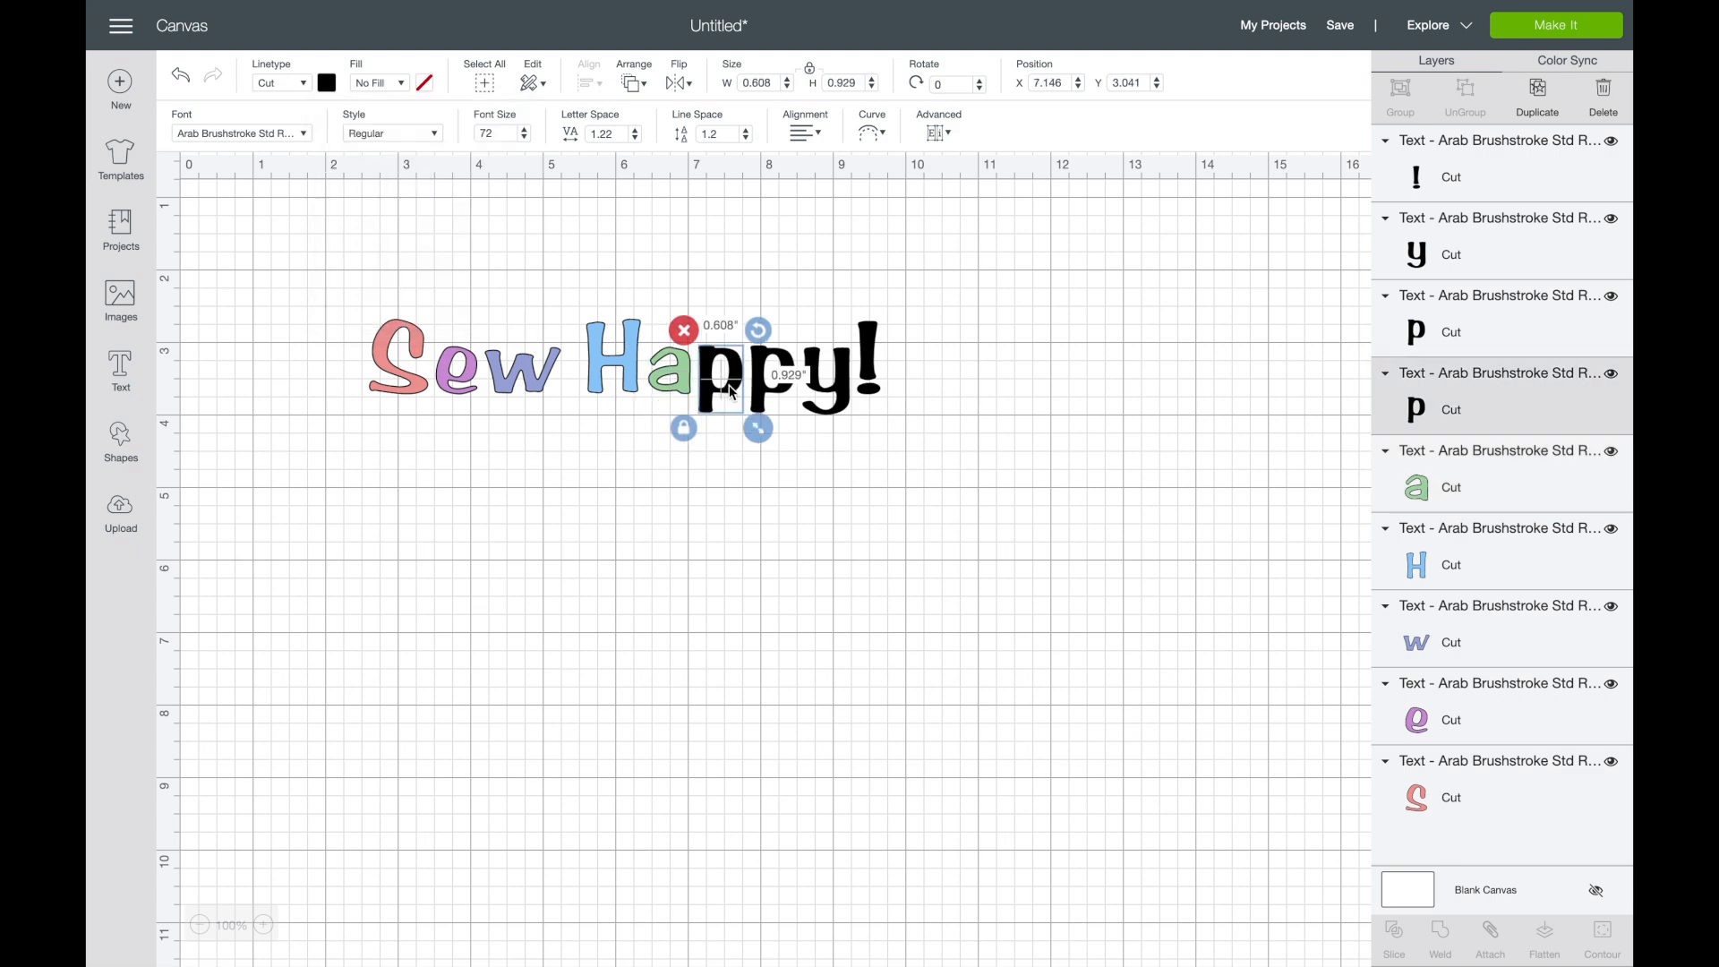
click(328, 84)
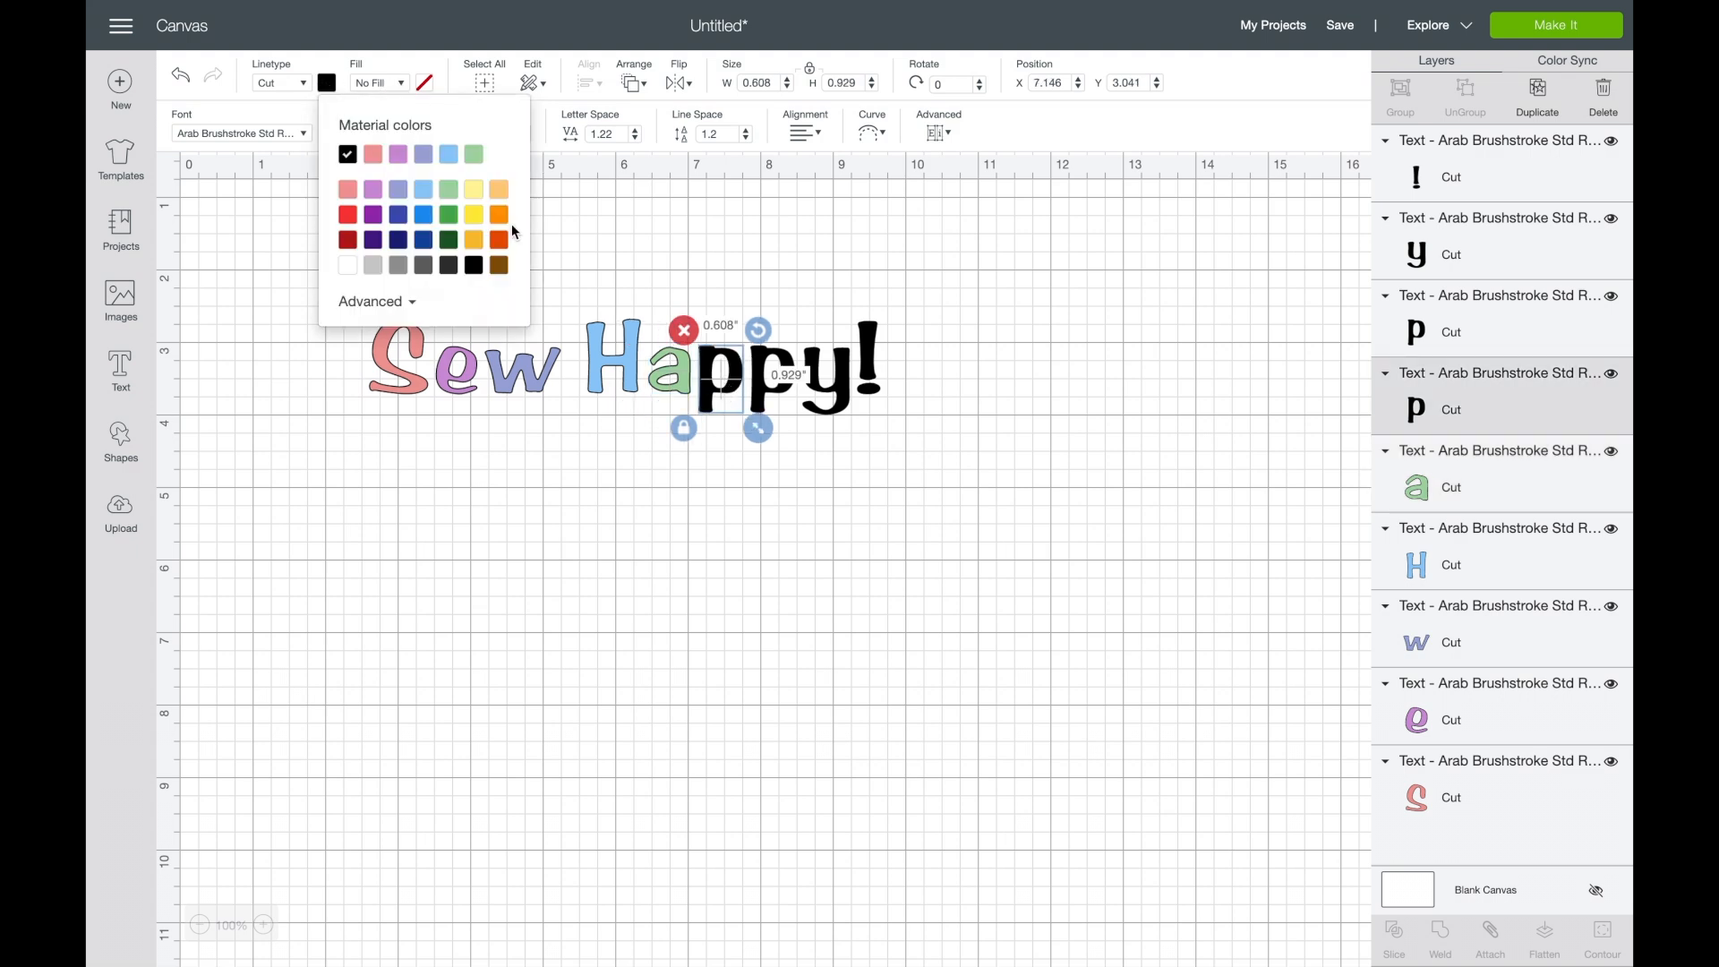
click(473, 190)
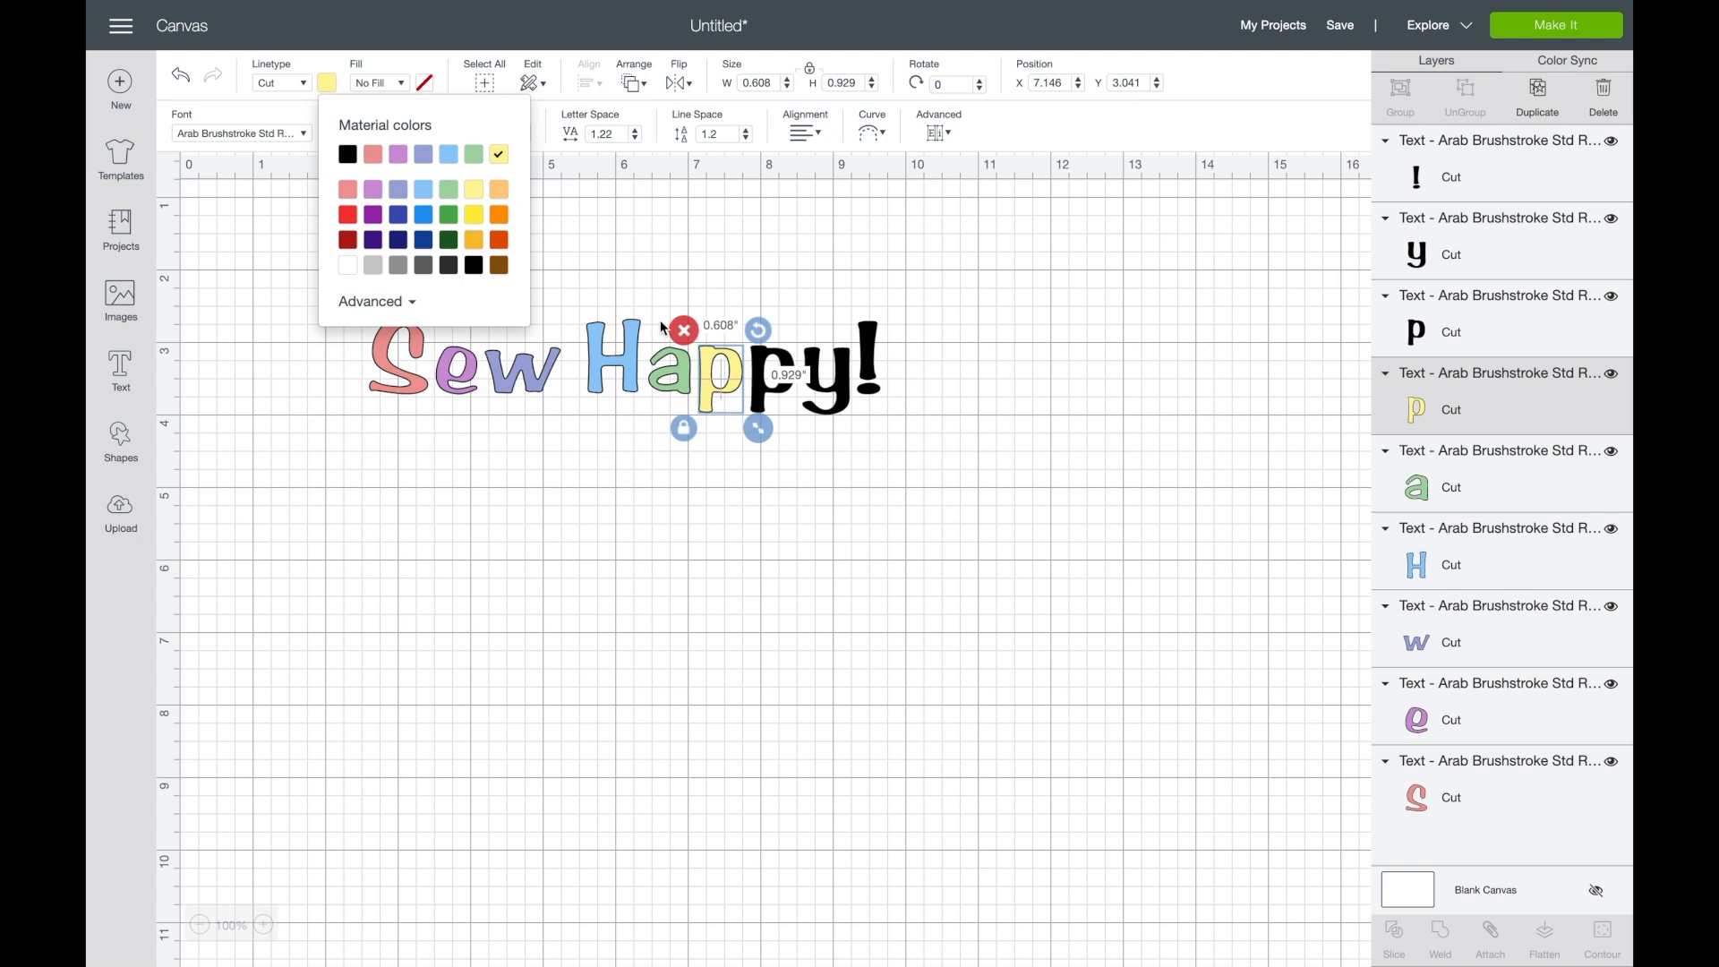
- Color the second "p" of "Happy!" light orange and the letter "y" white
click(763, 396)
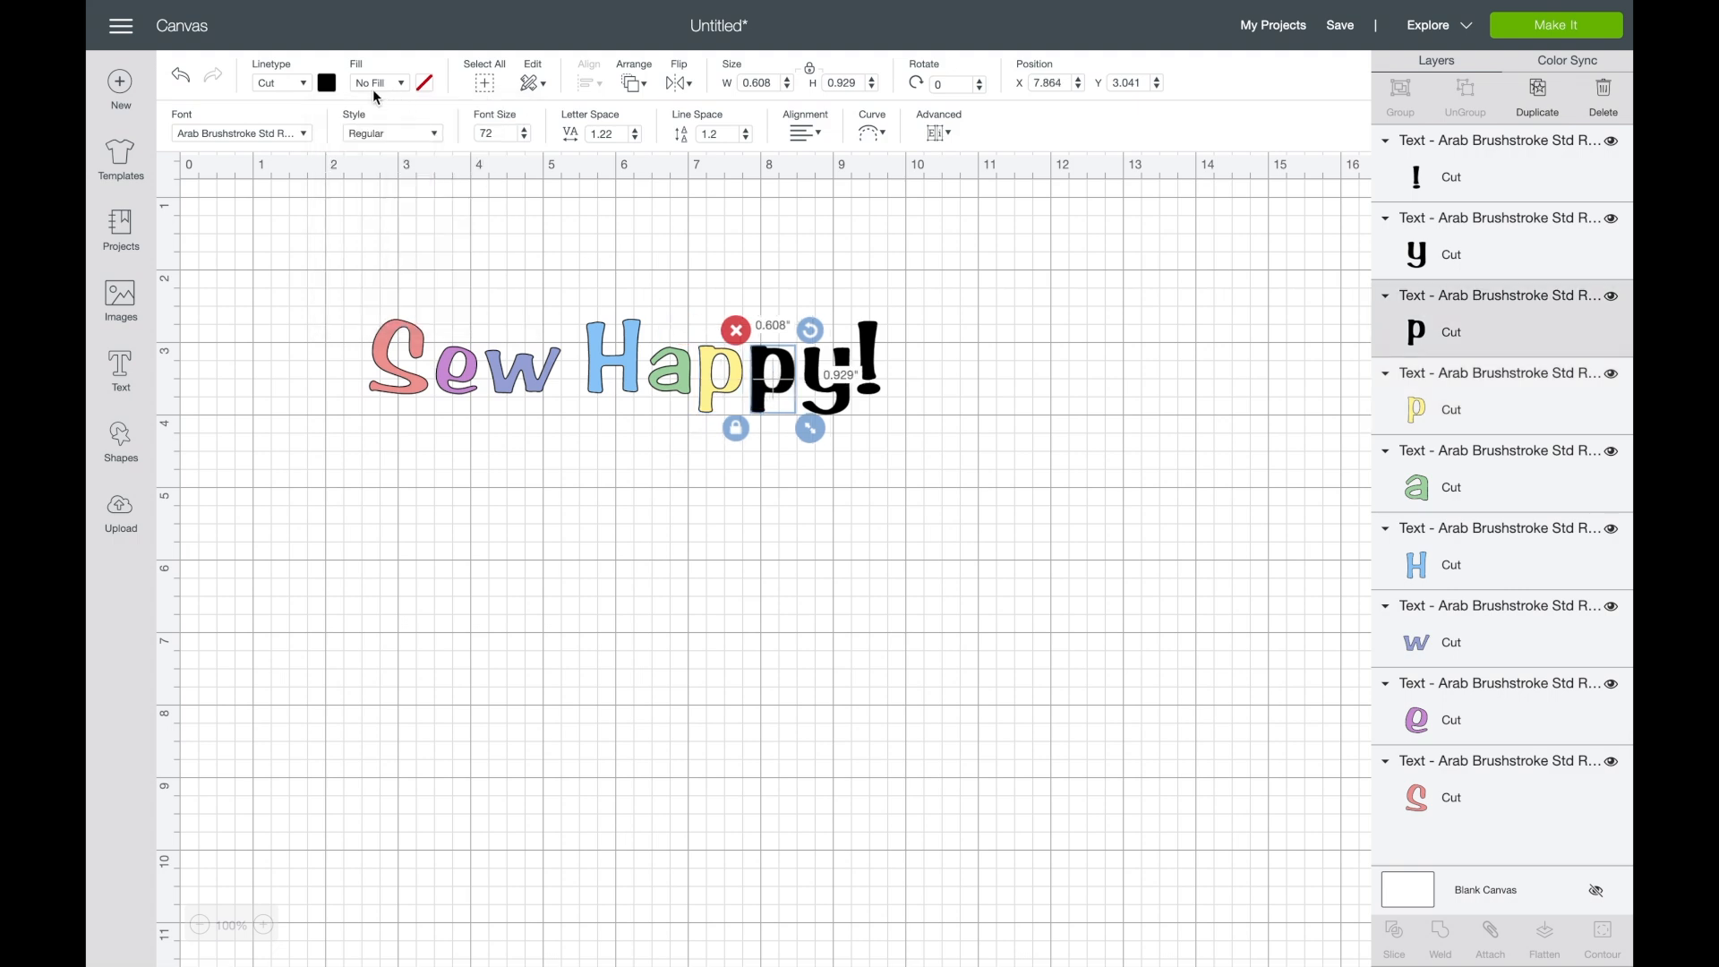
click(328, 85)
click(498, 190)
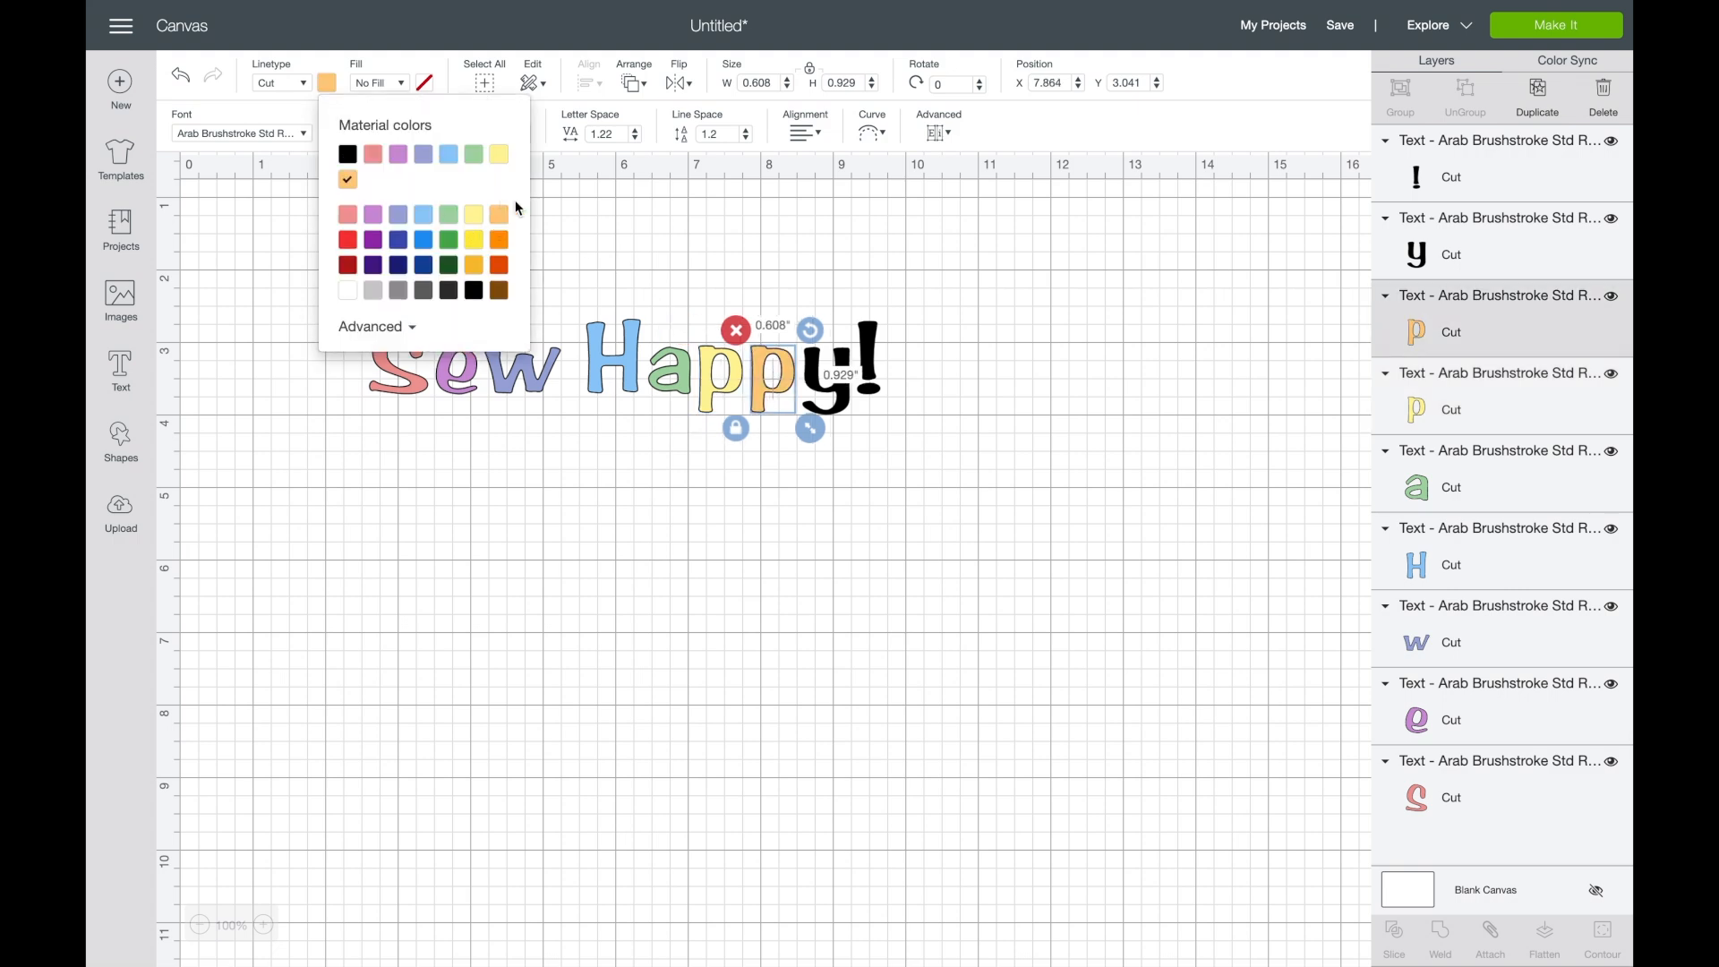
click(847, 410)
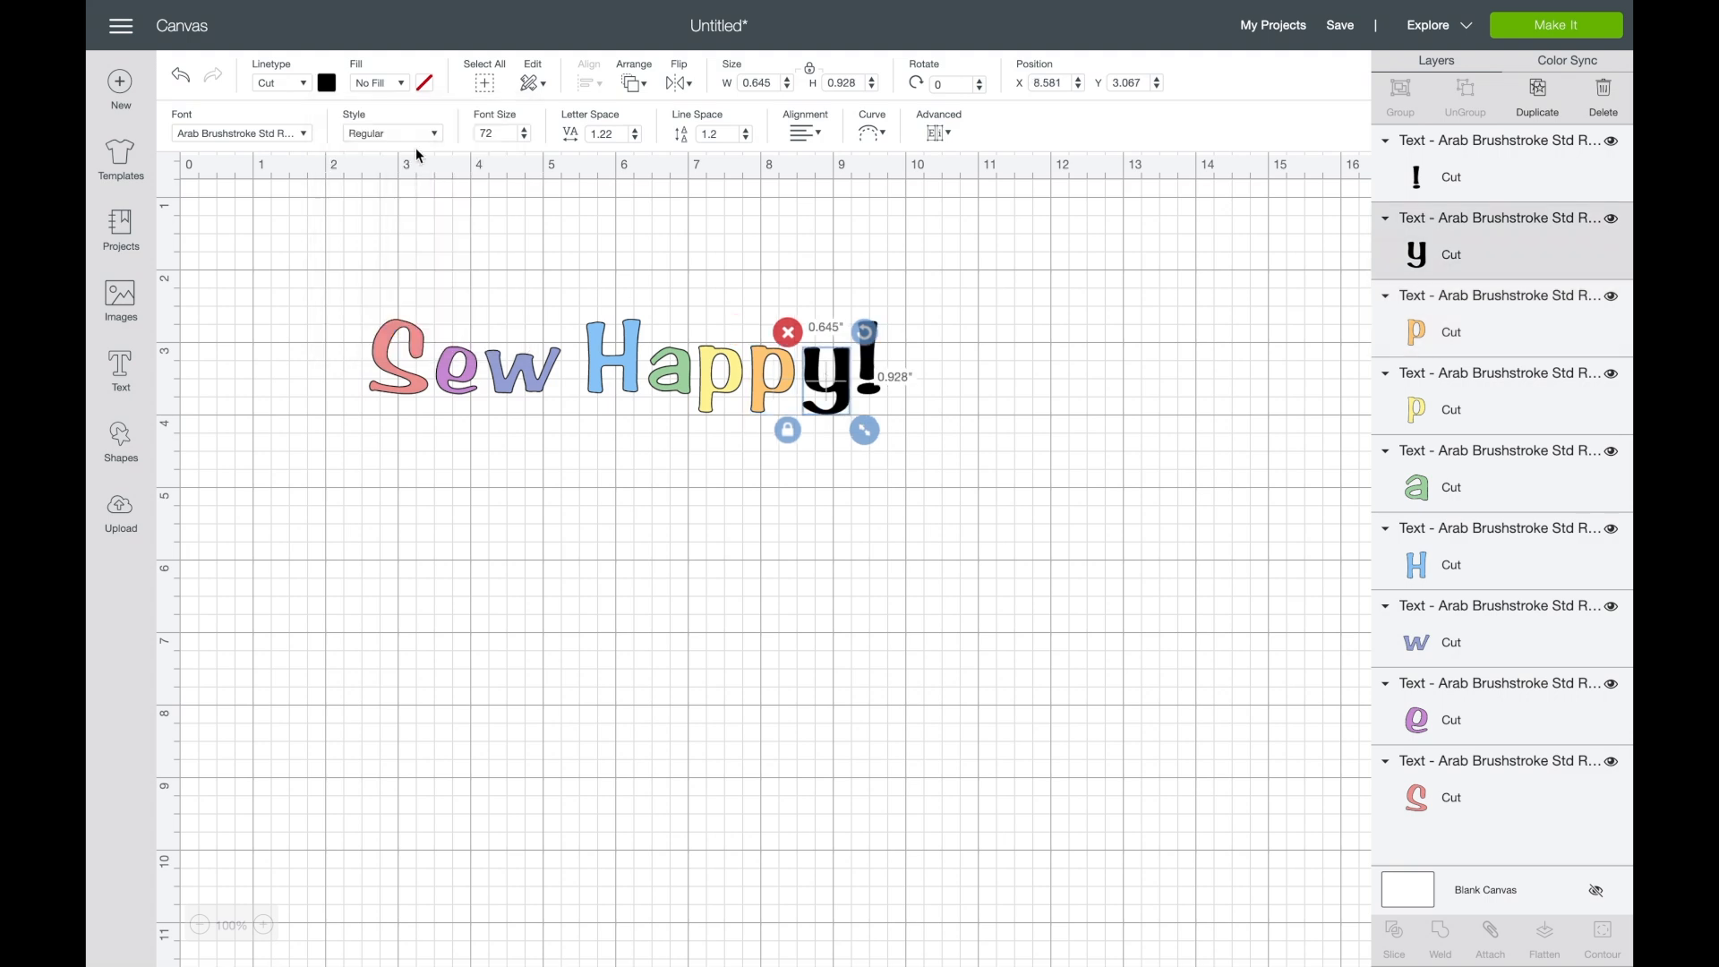
click(328, 85)
click(347, 290)
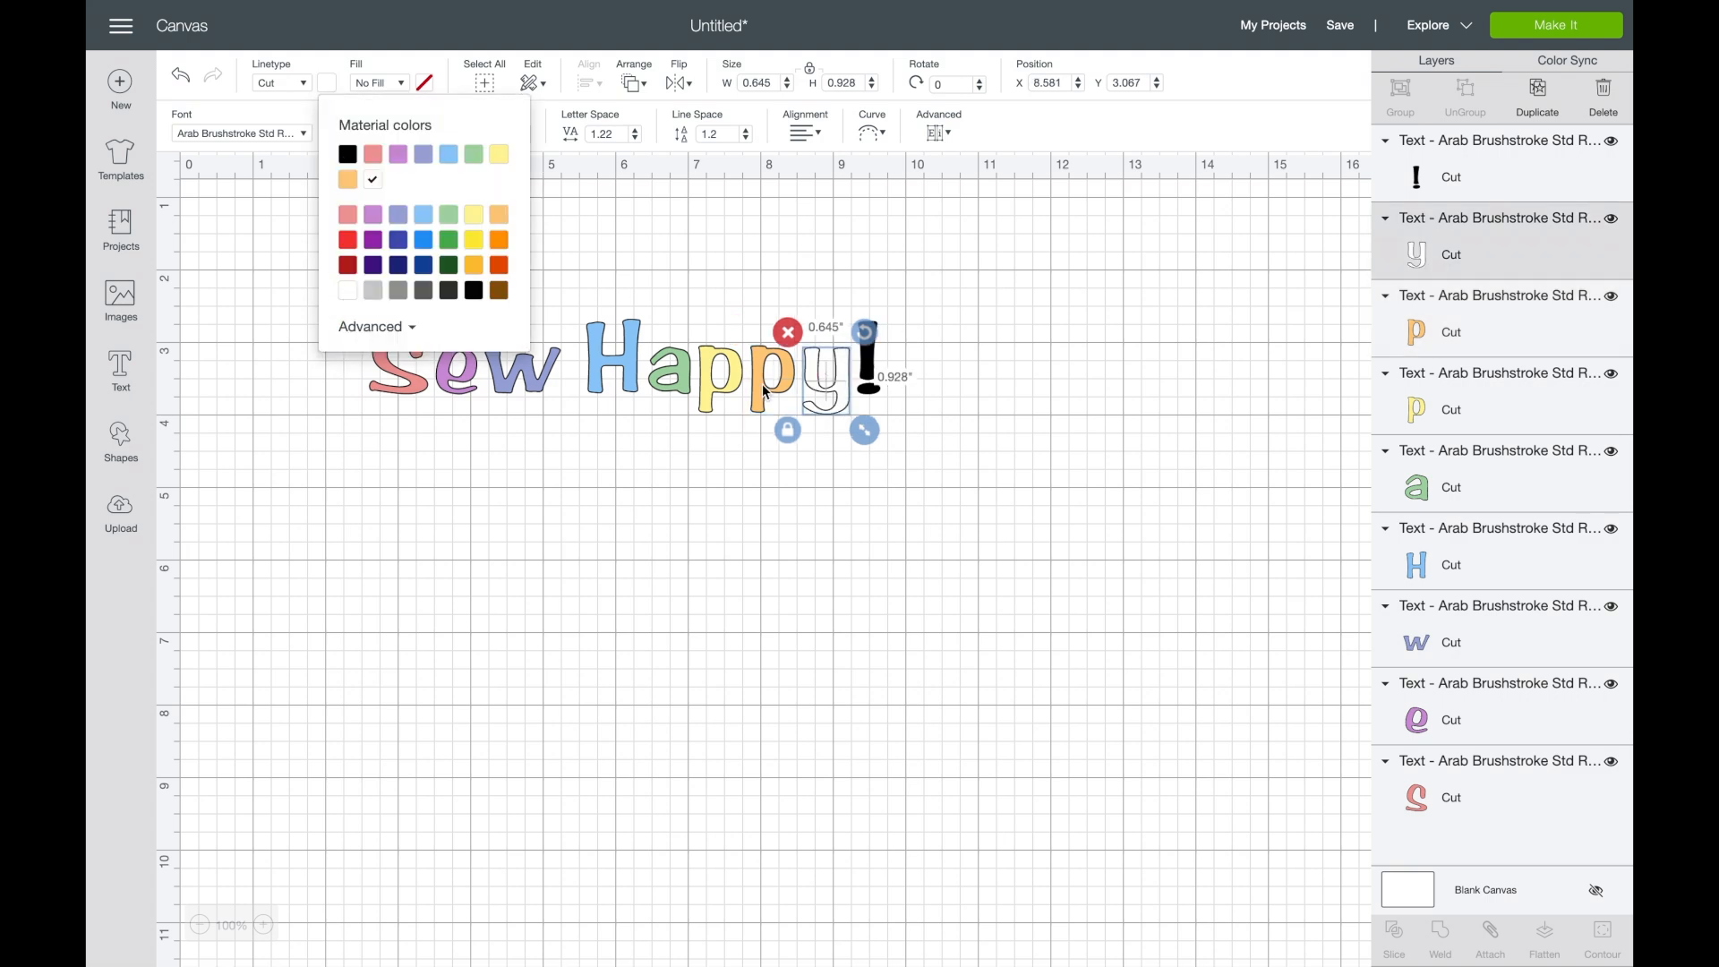
- Color the exclamation mark light red, matching the "S", and deselect it
click(872, 373)
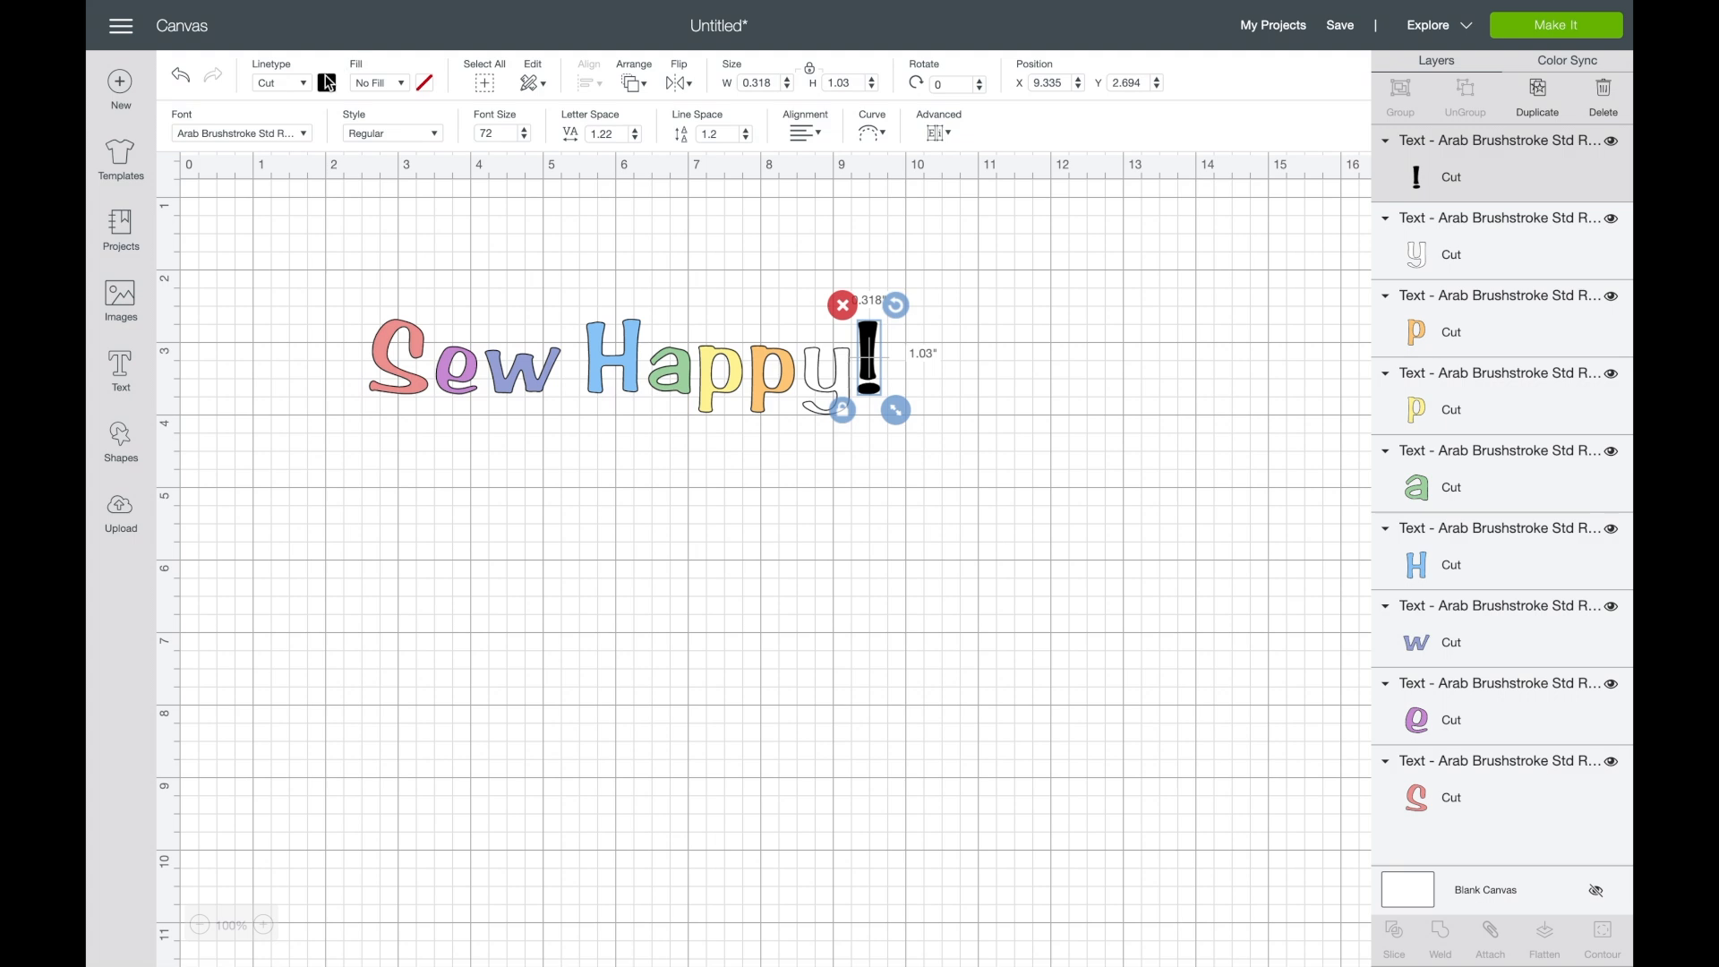
click(327, 84)
click(348, 239)
click(618, 472)
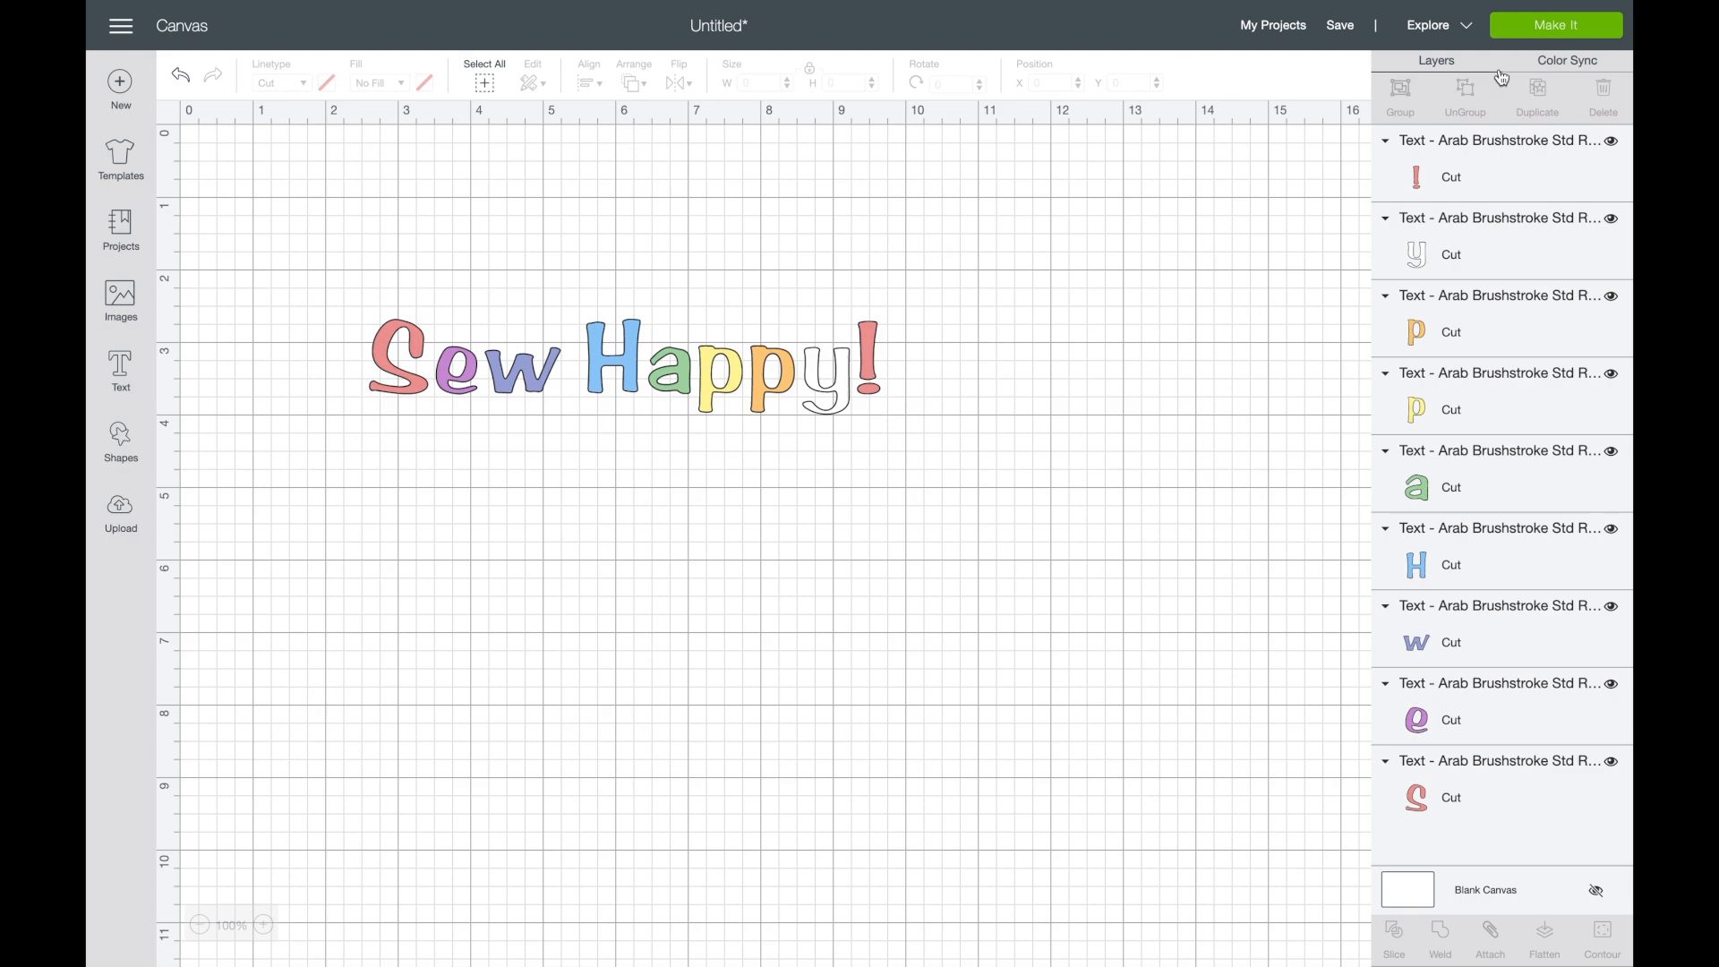
- Preview how the colored letters are split onto separate cutting mats, and return to the canvas without cutting
click(1549, 37)
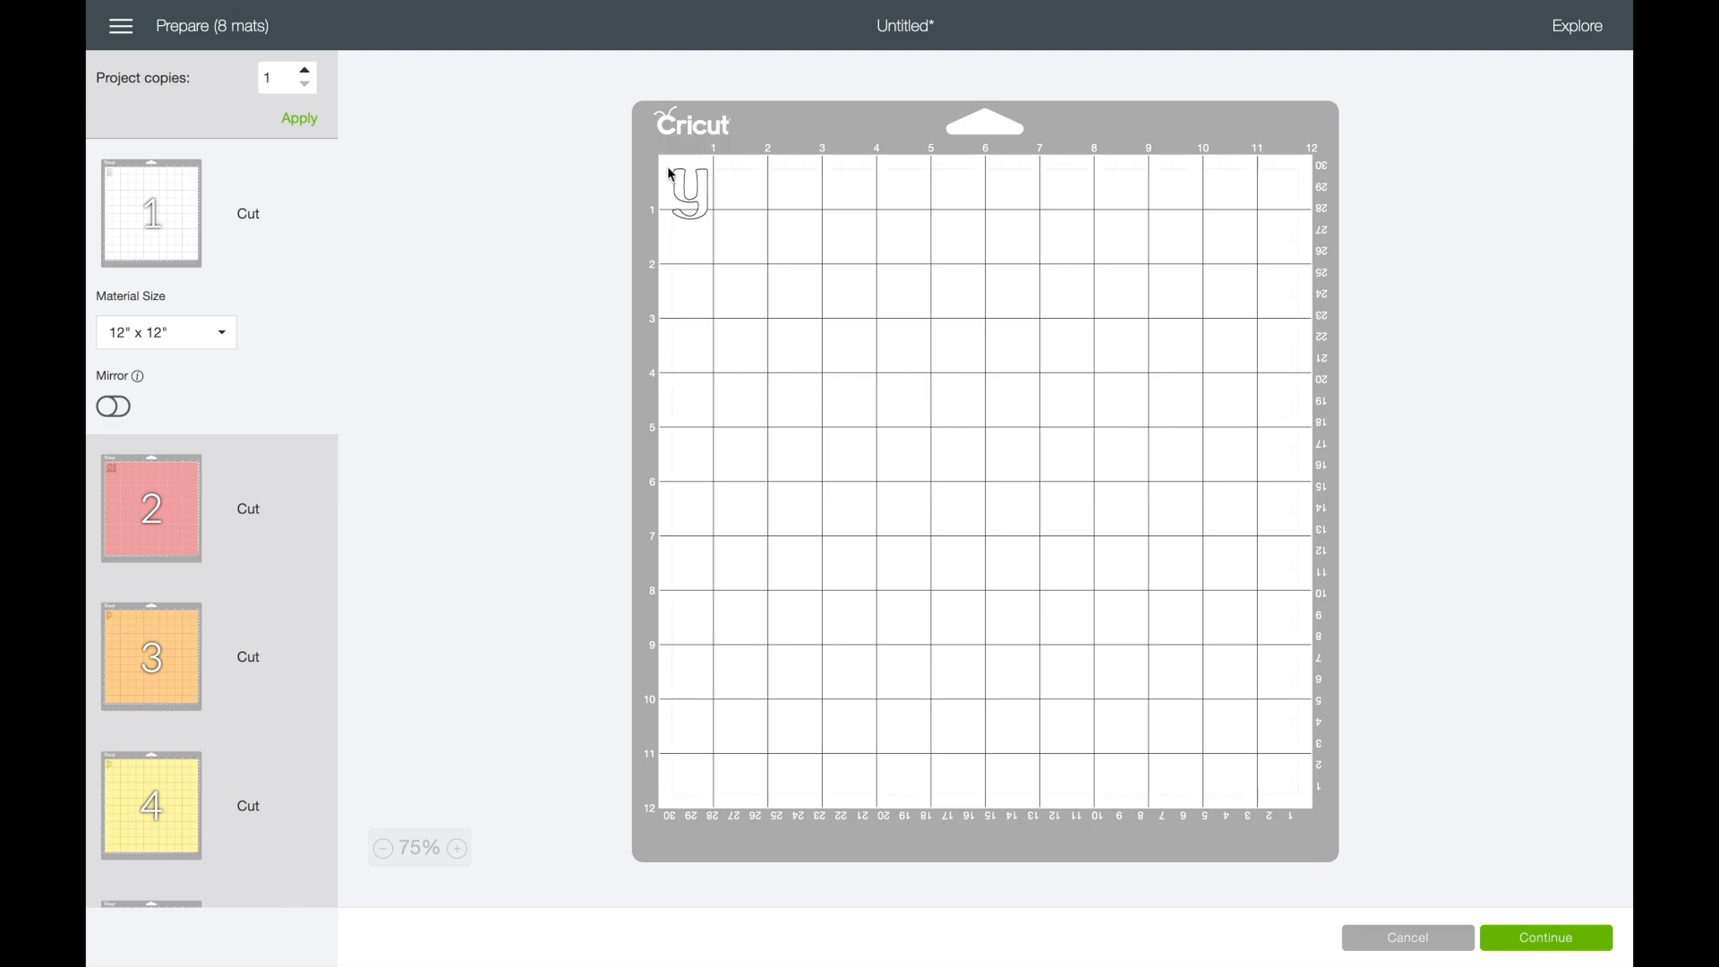
scroll(250, 527, down, 6)
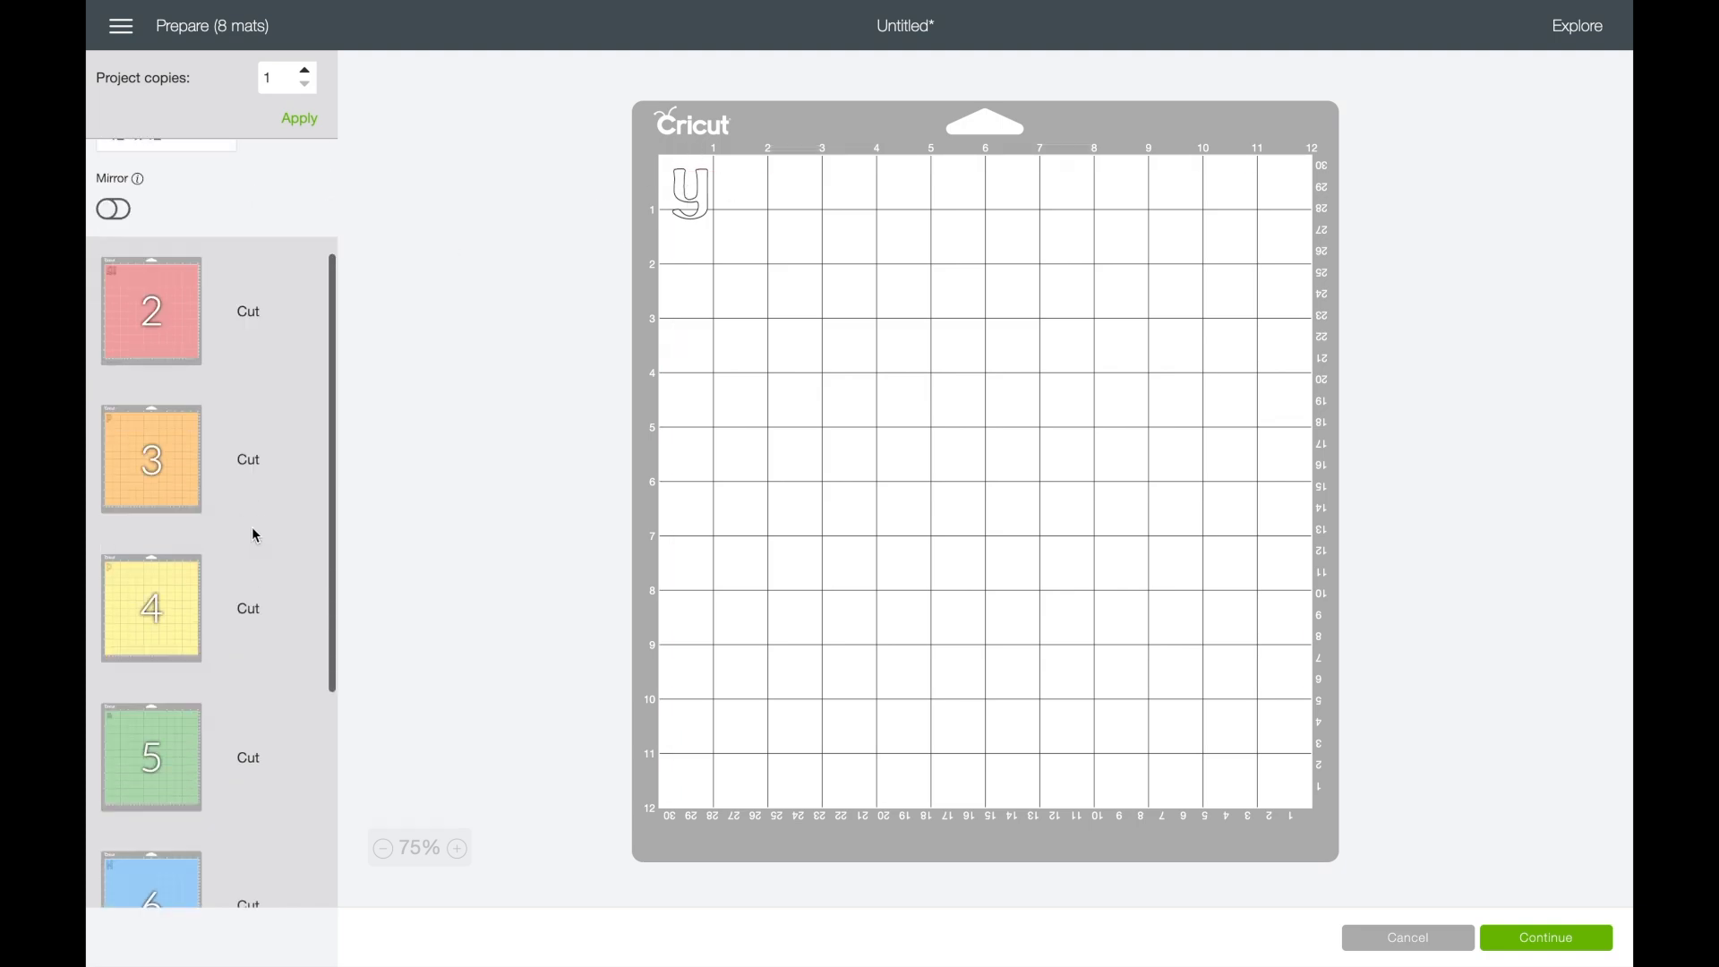
scroll(250, 507, up, 6)
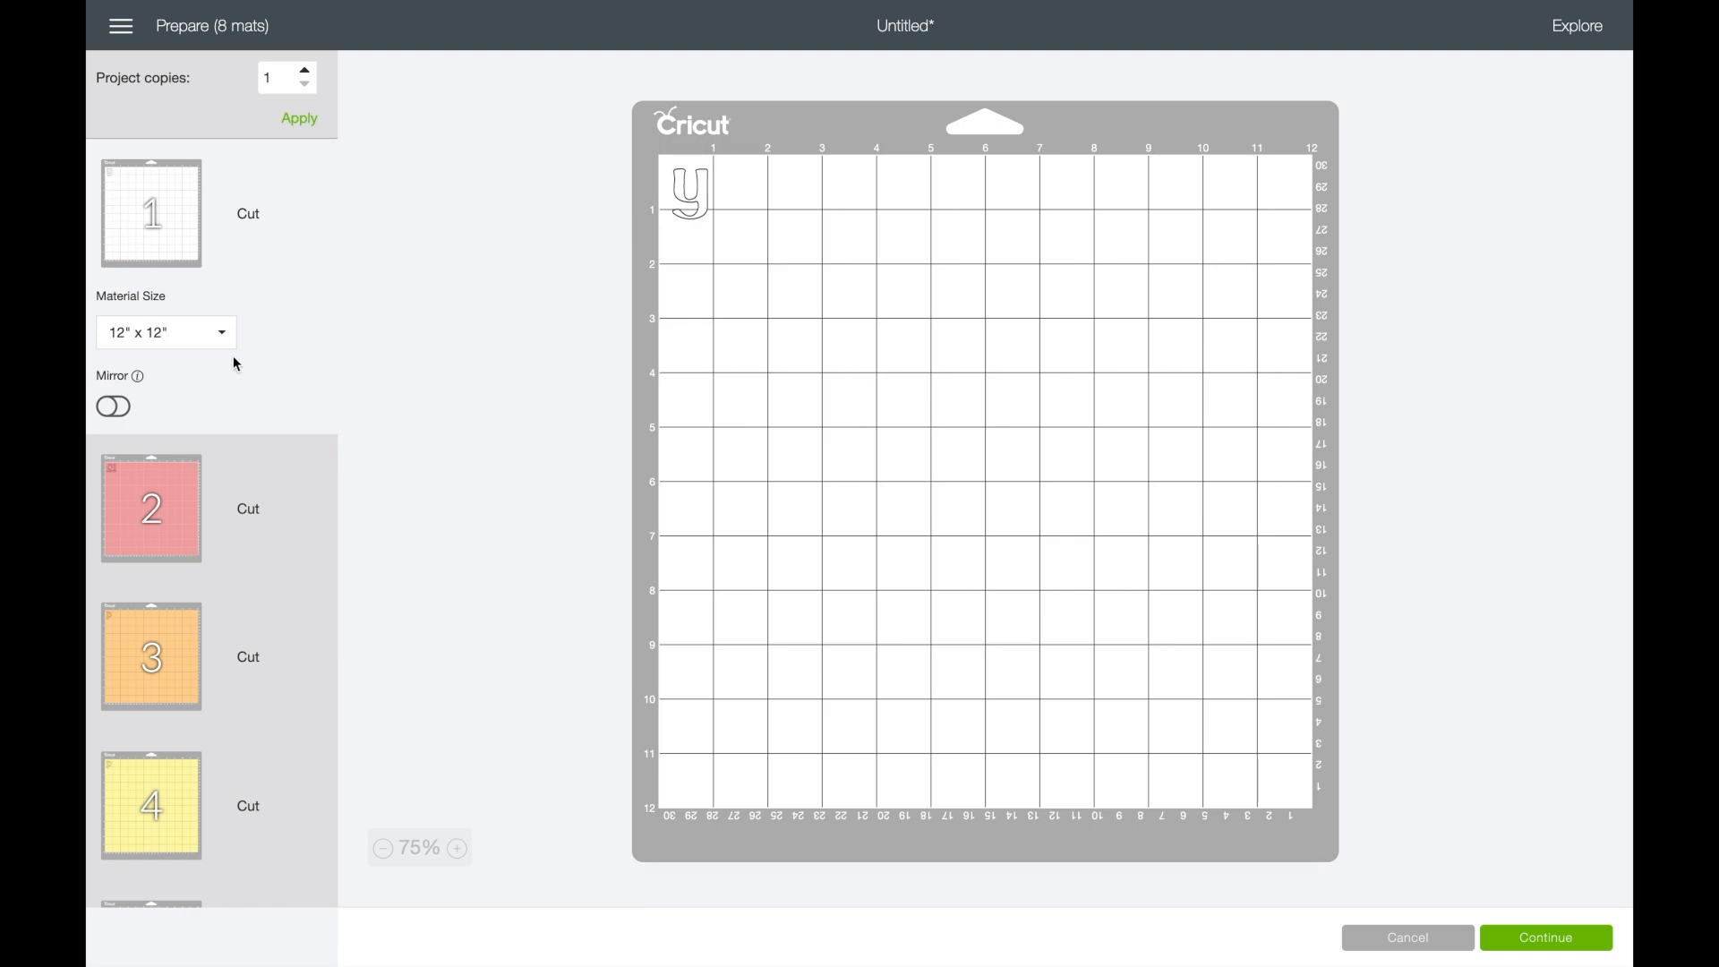
click(1394, 936)
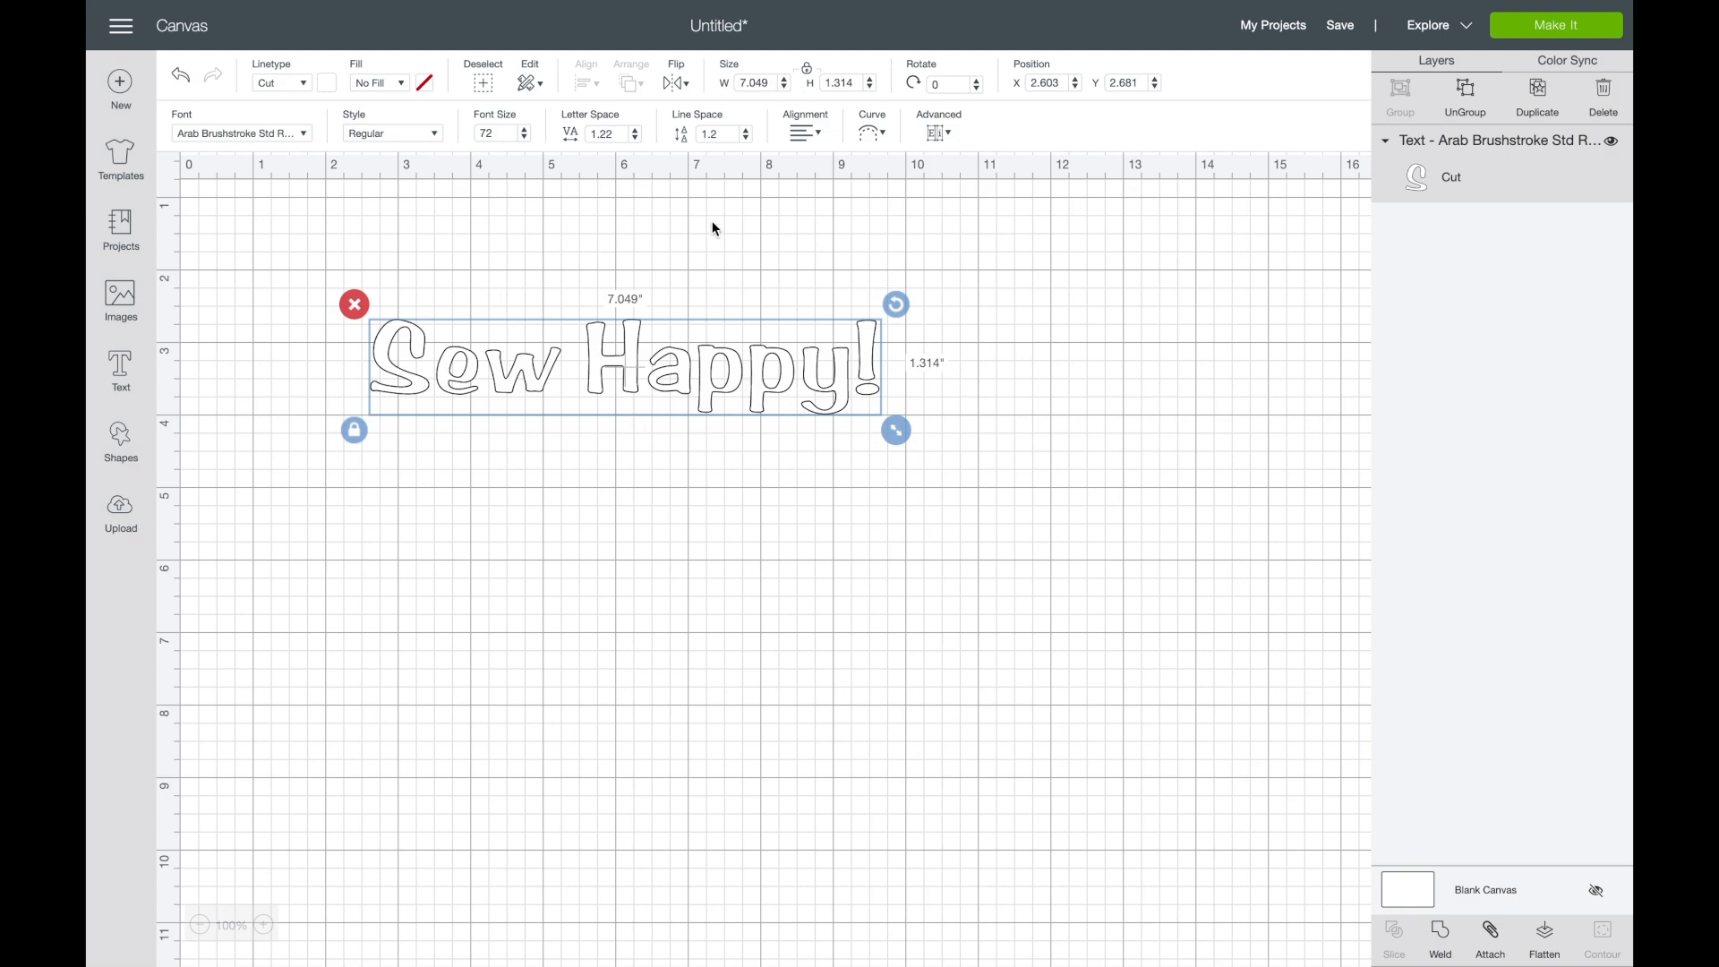
- Add a second line "Sew to be here!" below "Sew Happy!" and center-align the two lines
click(818, 134)
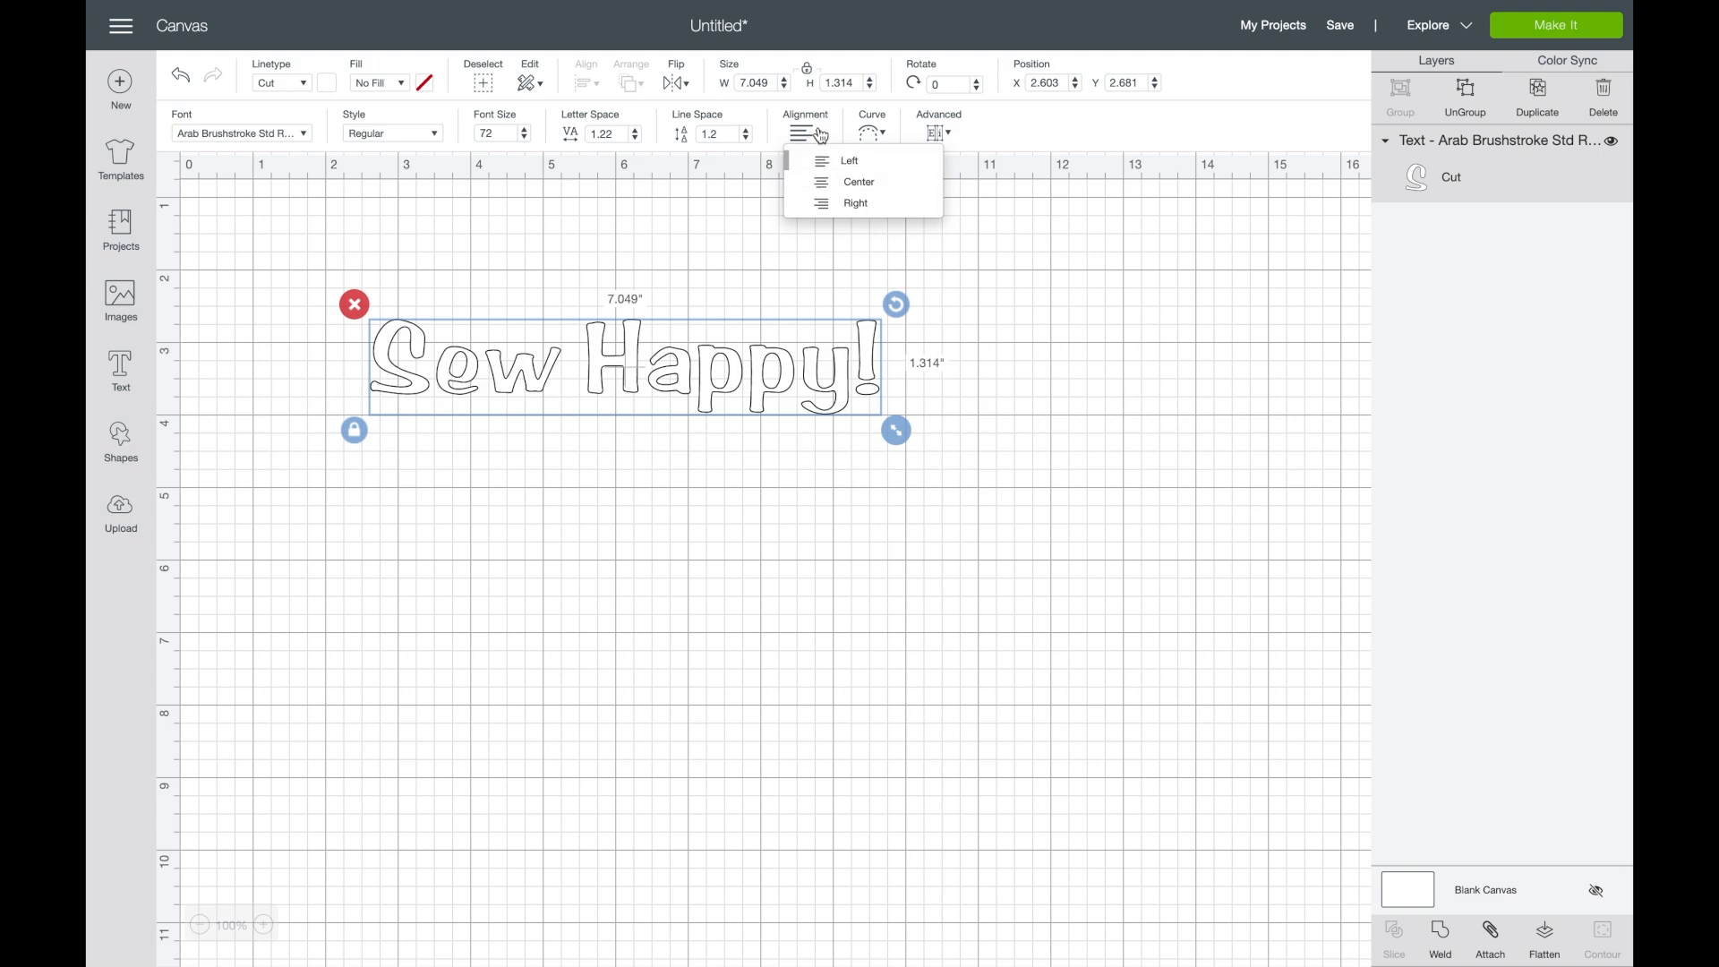
click(877, 362)
double_click(843, 380)
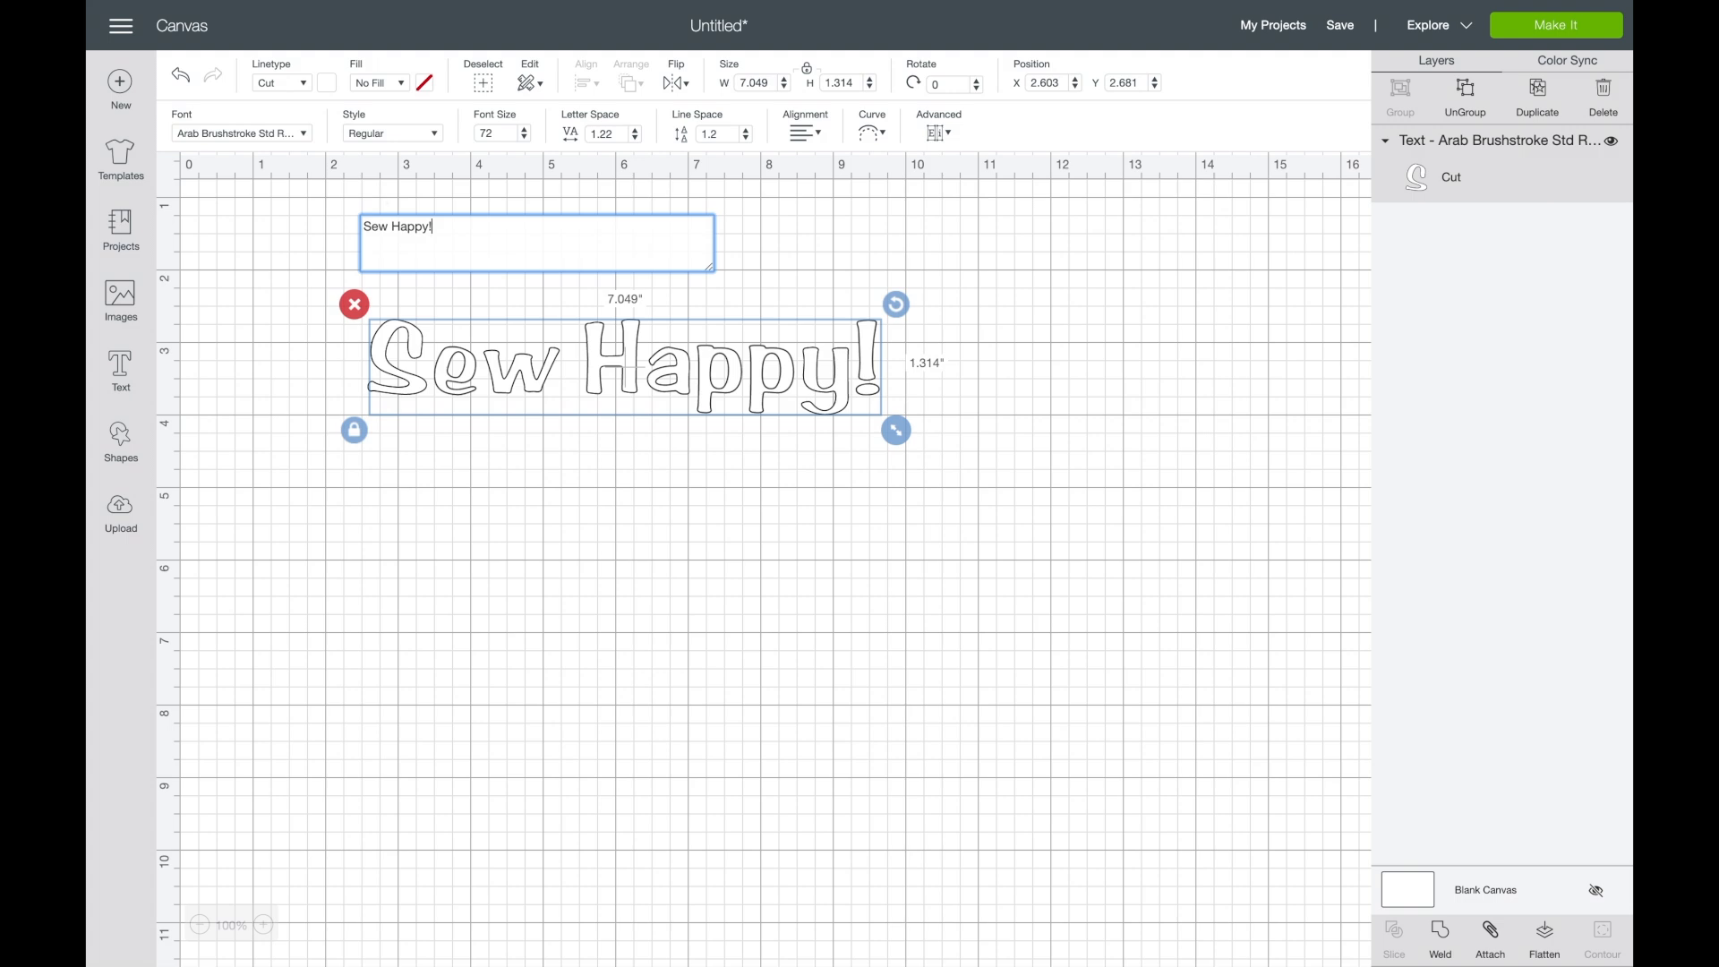
text(Sew to)
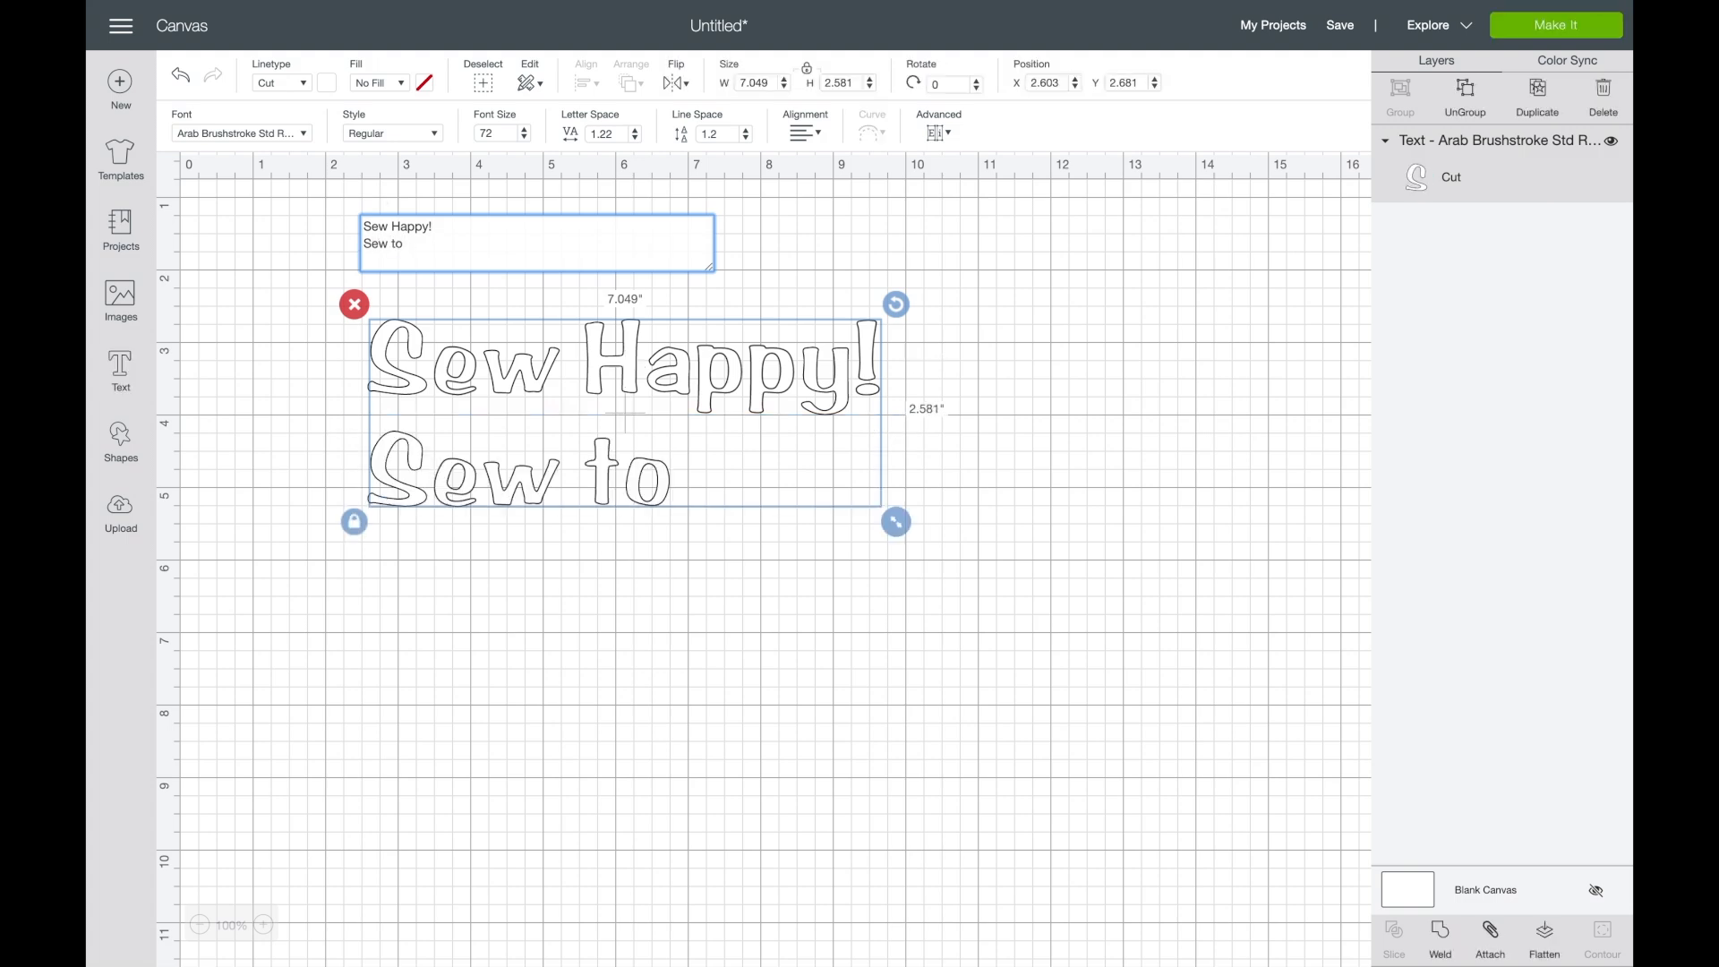
text( be h)
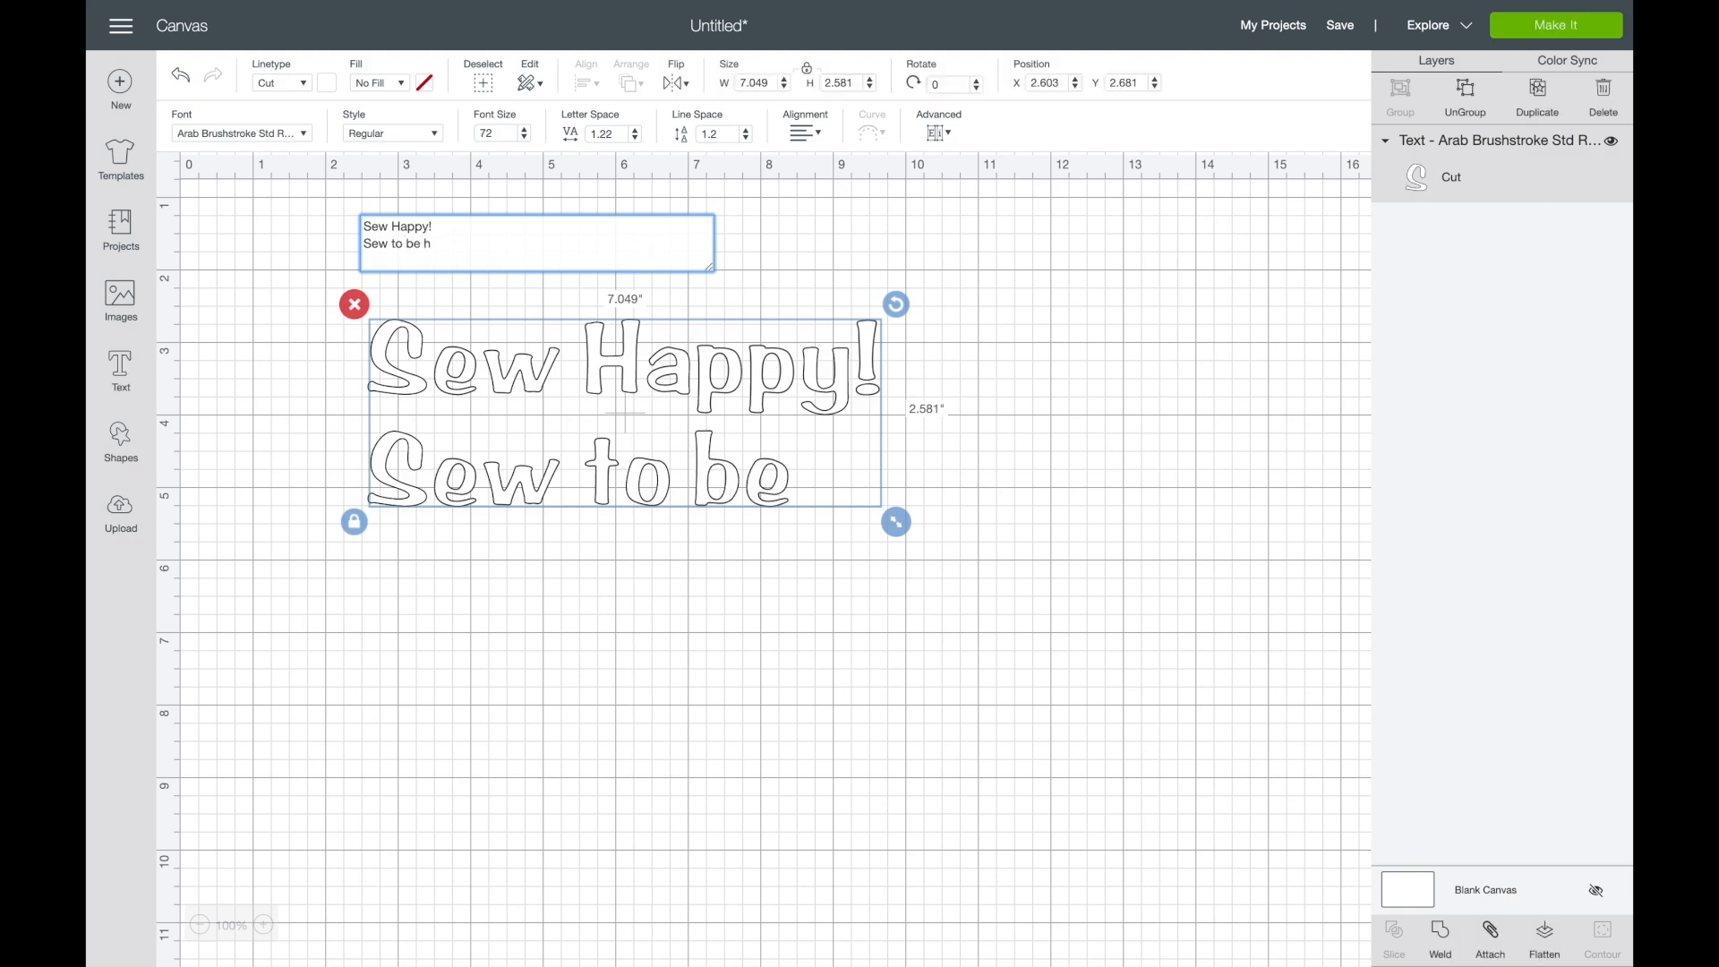
text(h)
key(BackSpace)
text(ere!)
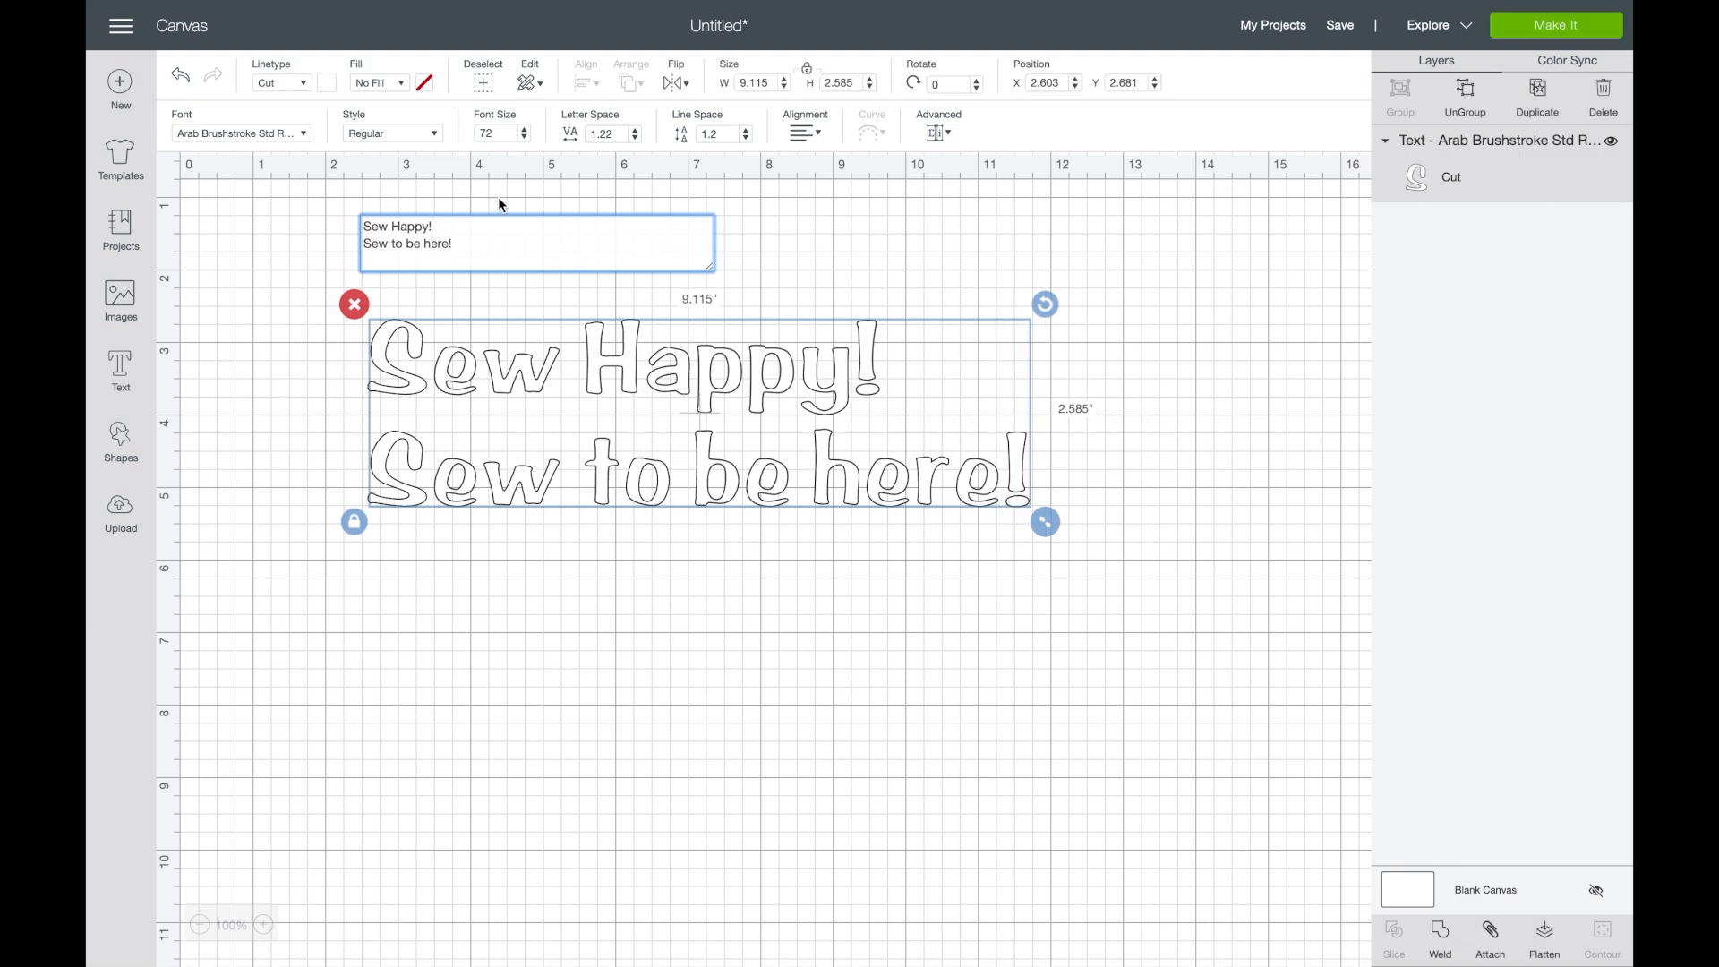
click(794, 381)
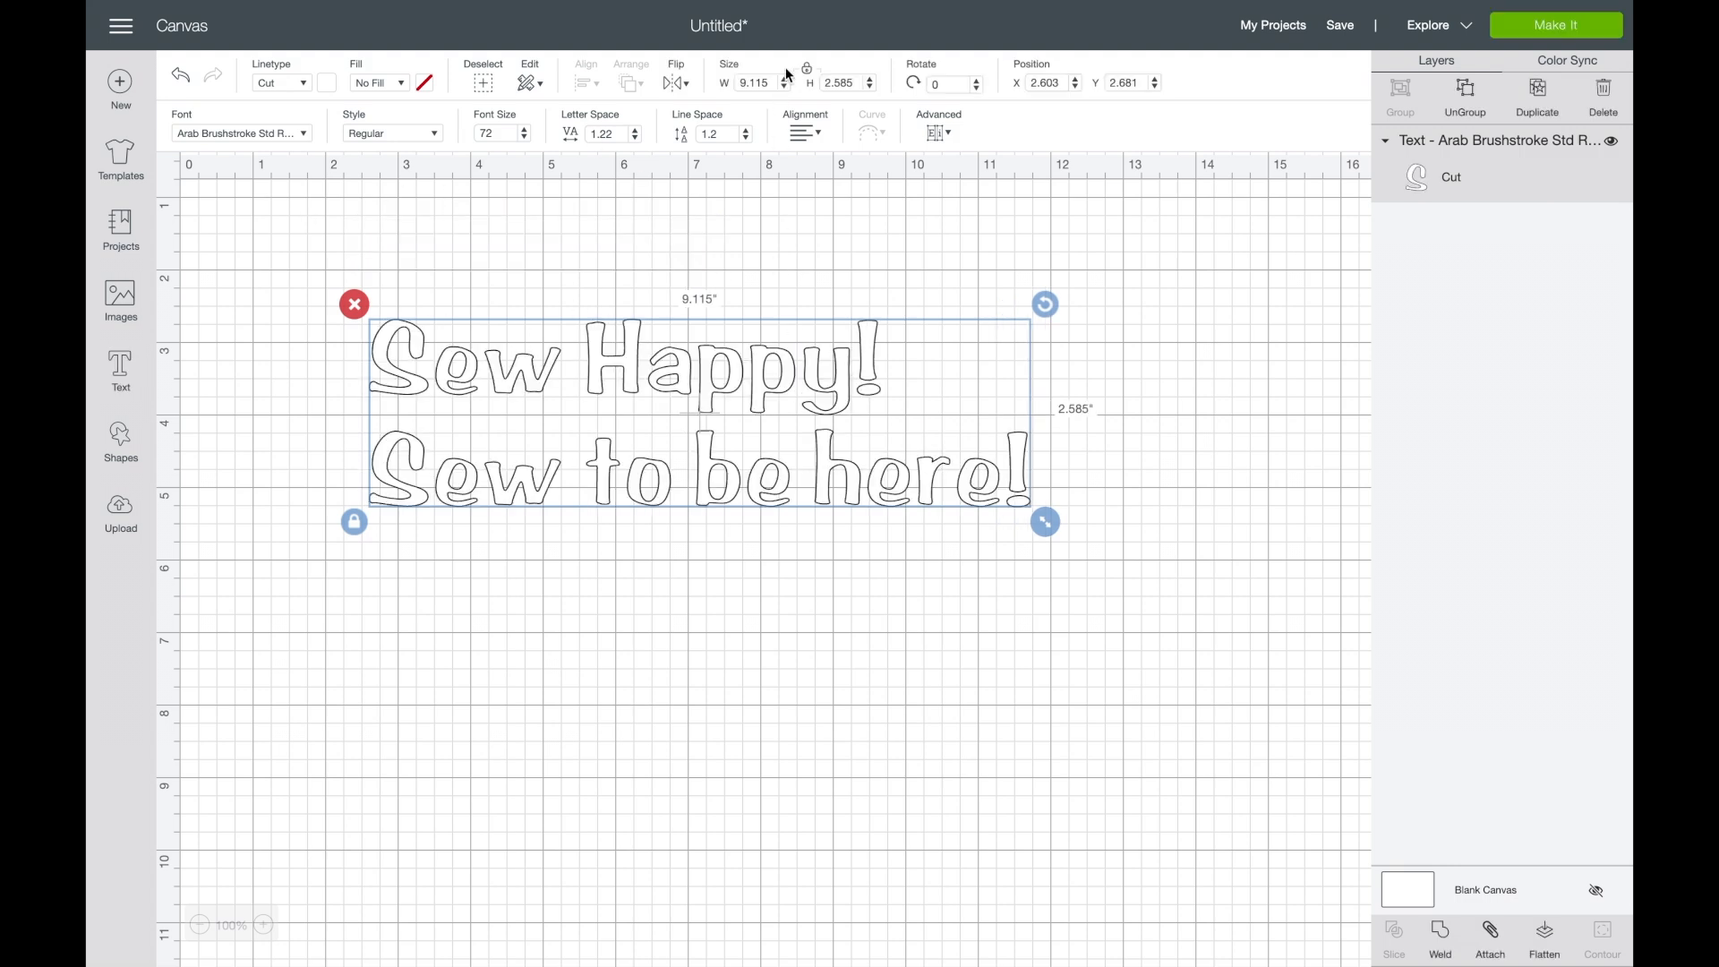
click(805, 133)
click(820, 192)
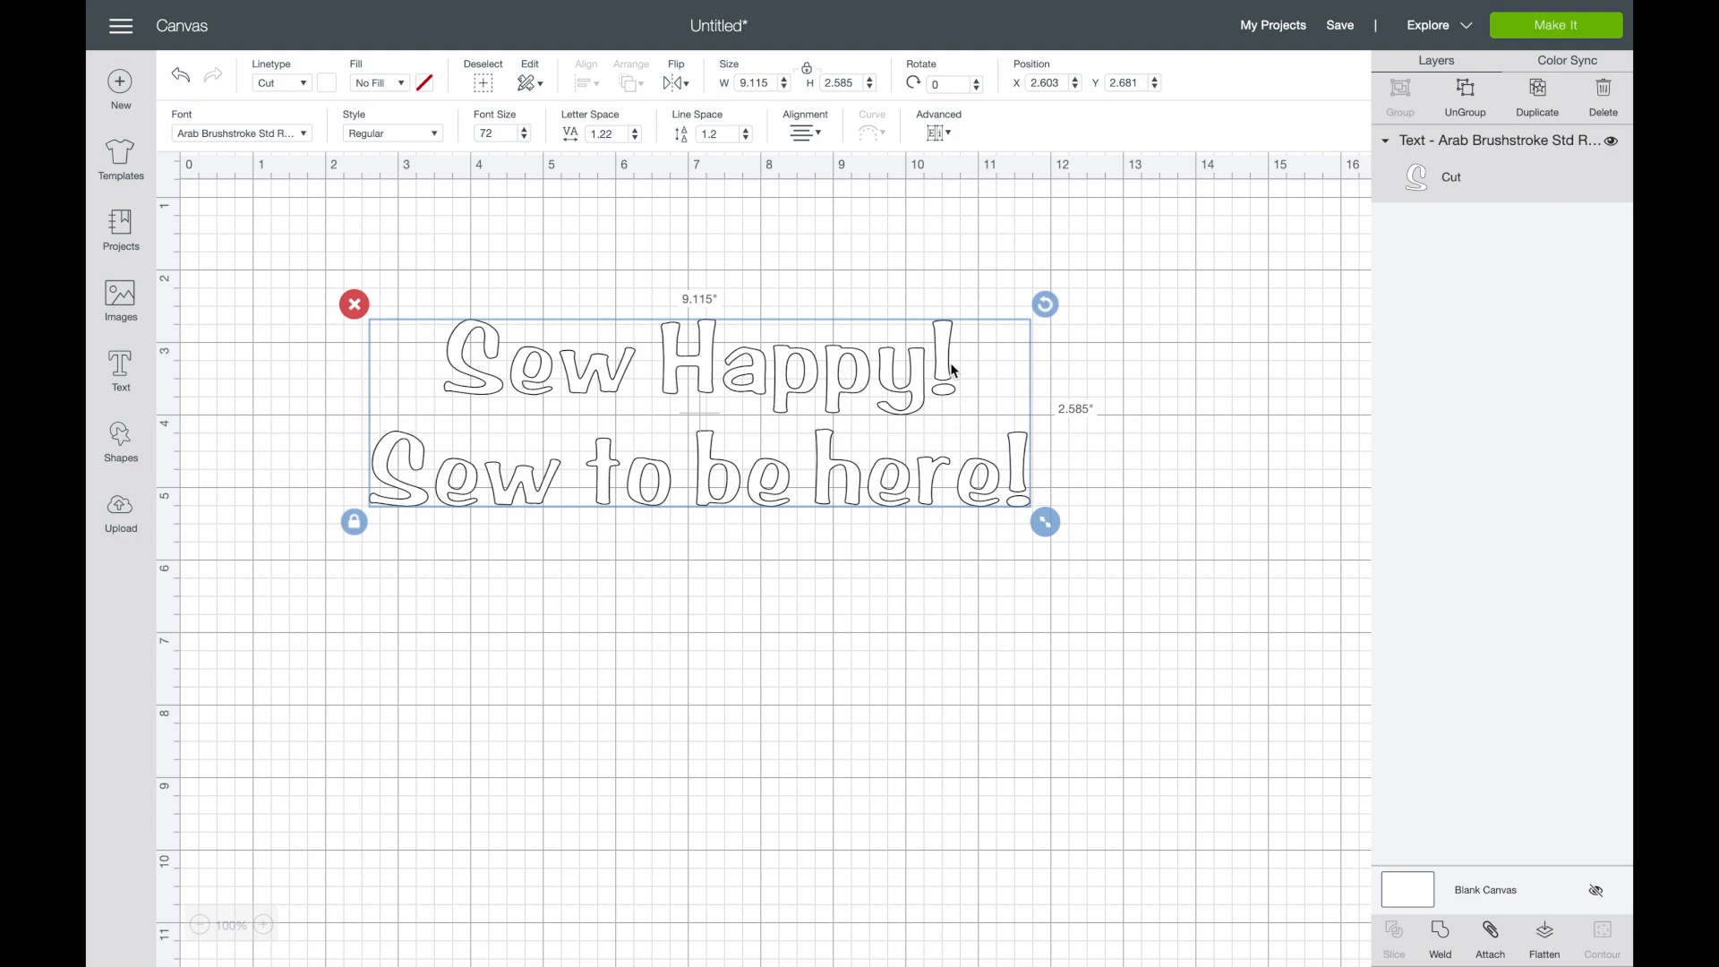
- Delete the second line "Sew to be here!" and move the "Sew Happy!" text to about X 3.94, Y 2.5
double_click(873, 483)
drag(457, 248, 357, 247)
key(BackSpace)
drag(595, 361, 694, 355)
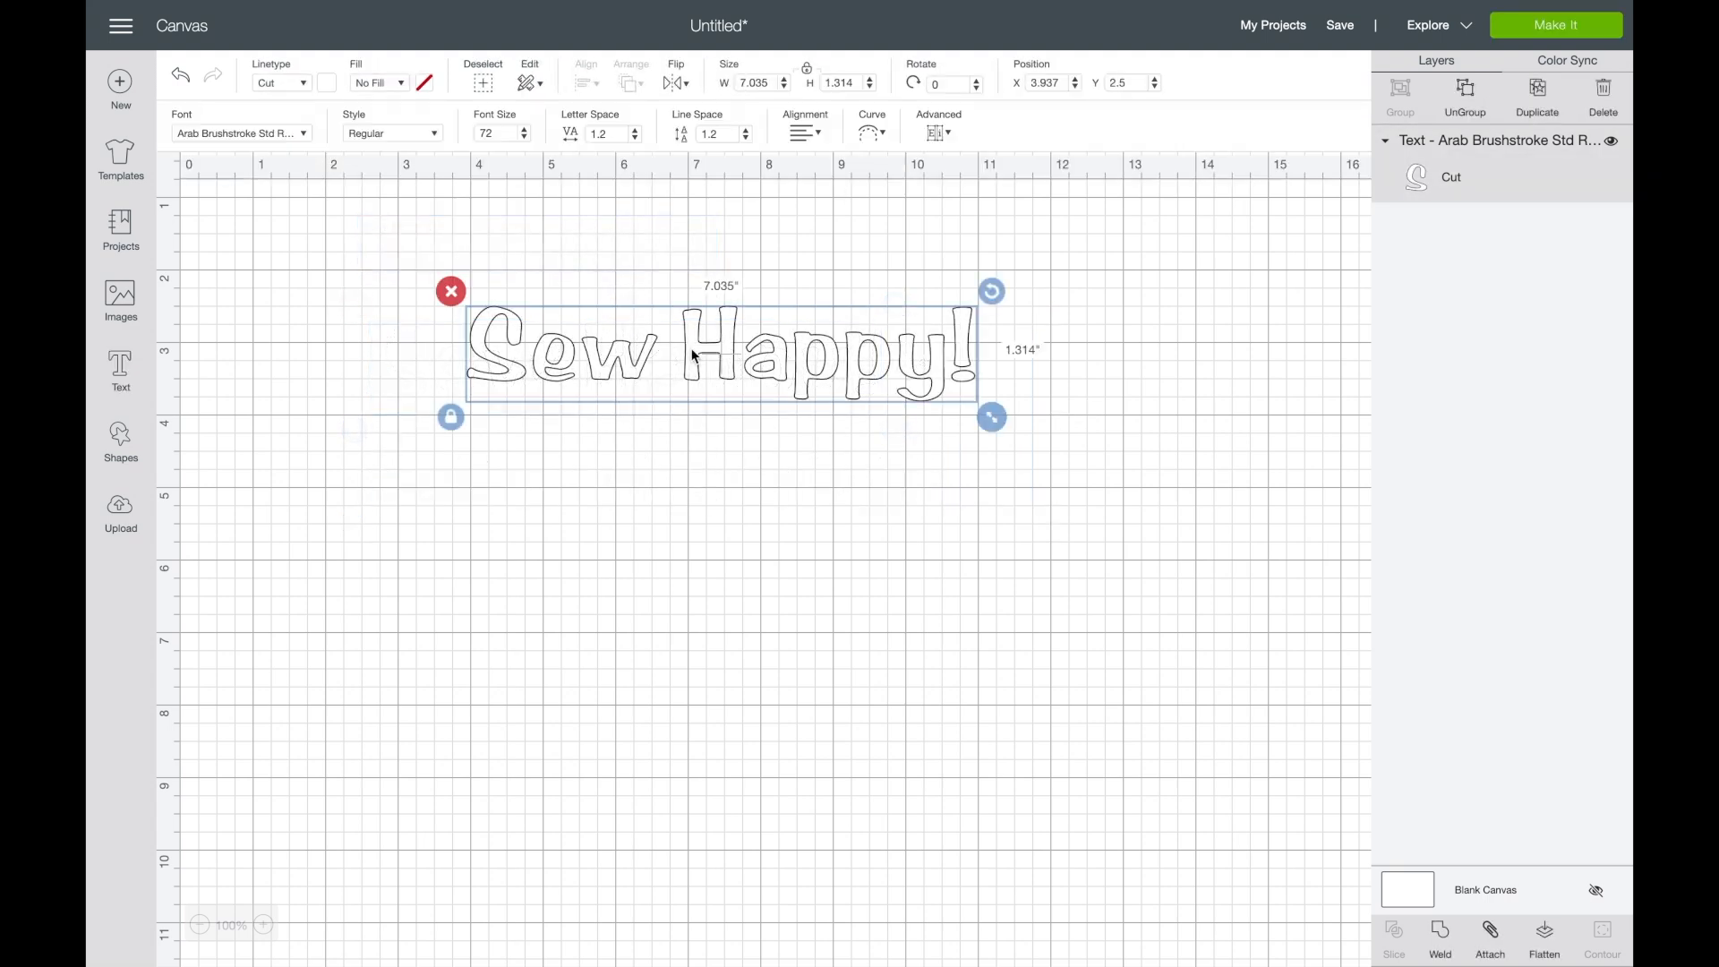
- Curve the "Sew Happy!" text to a diameter of about 2.62 and move it to about X 4.39, Y 2.56
click(882, 136)
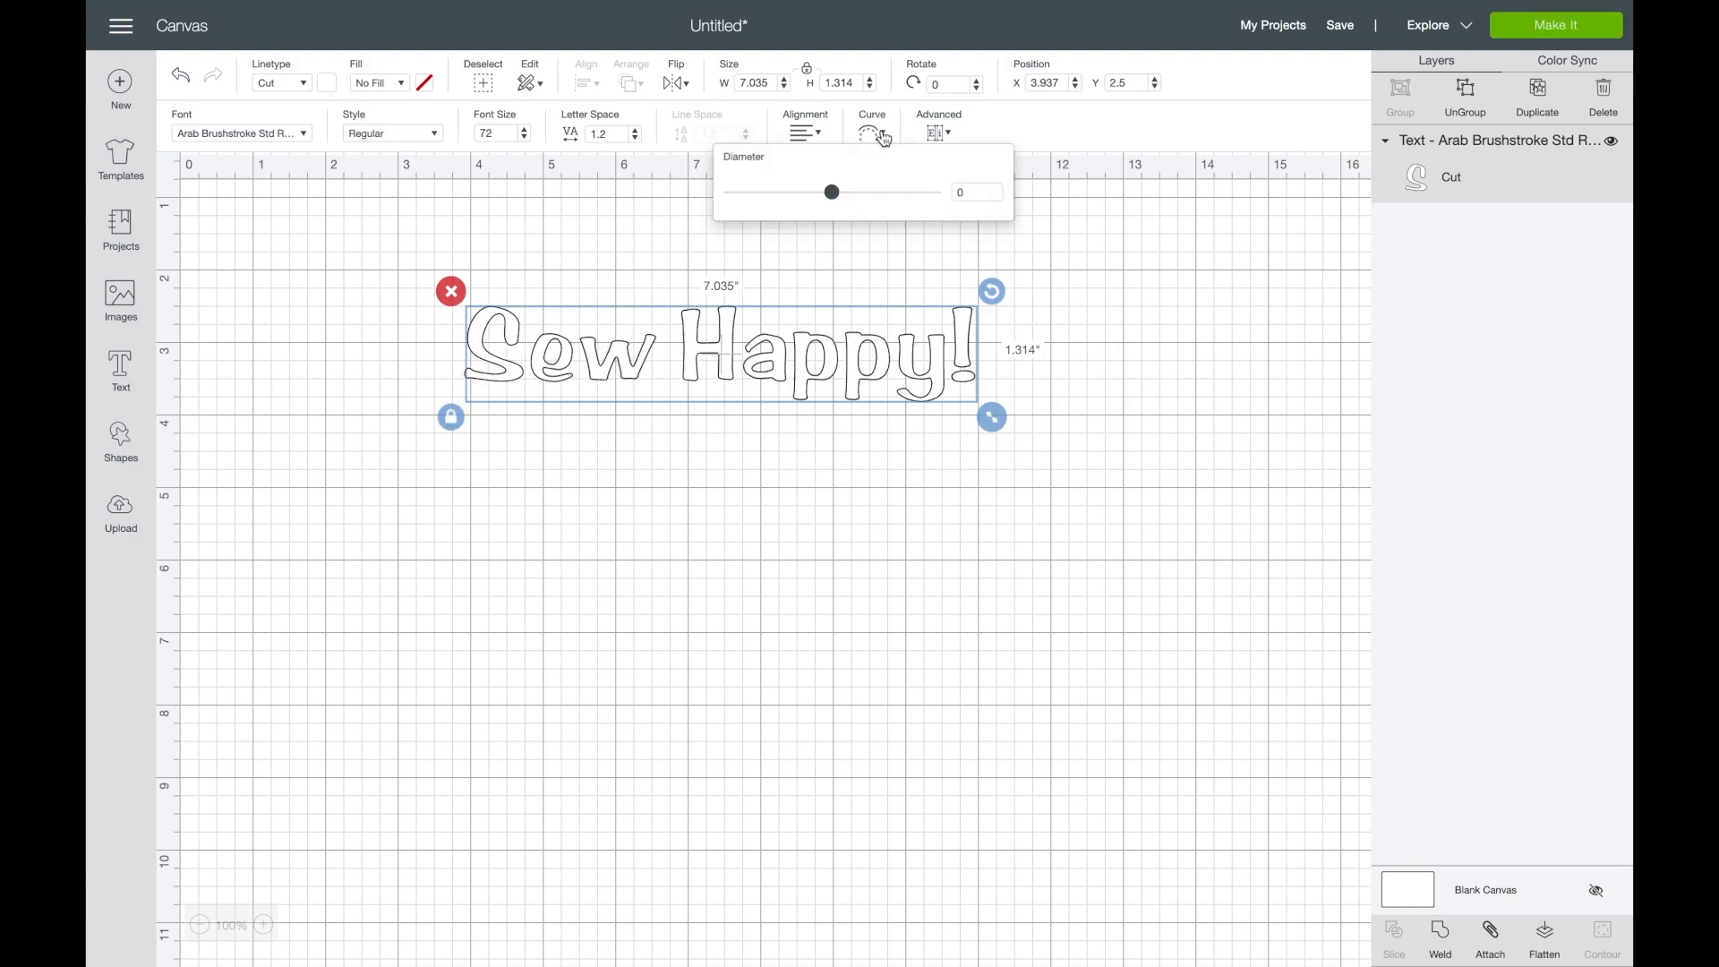
mouse_move(835, 196)
mouse_down()
mouse_move(937, 204)
mouse_move(752, 189)
mouse_move(887, 192)
mouse_move(837, 191)
mouse_move(866, 191)
mouse_up()
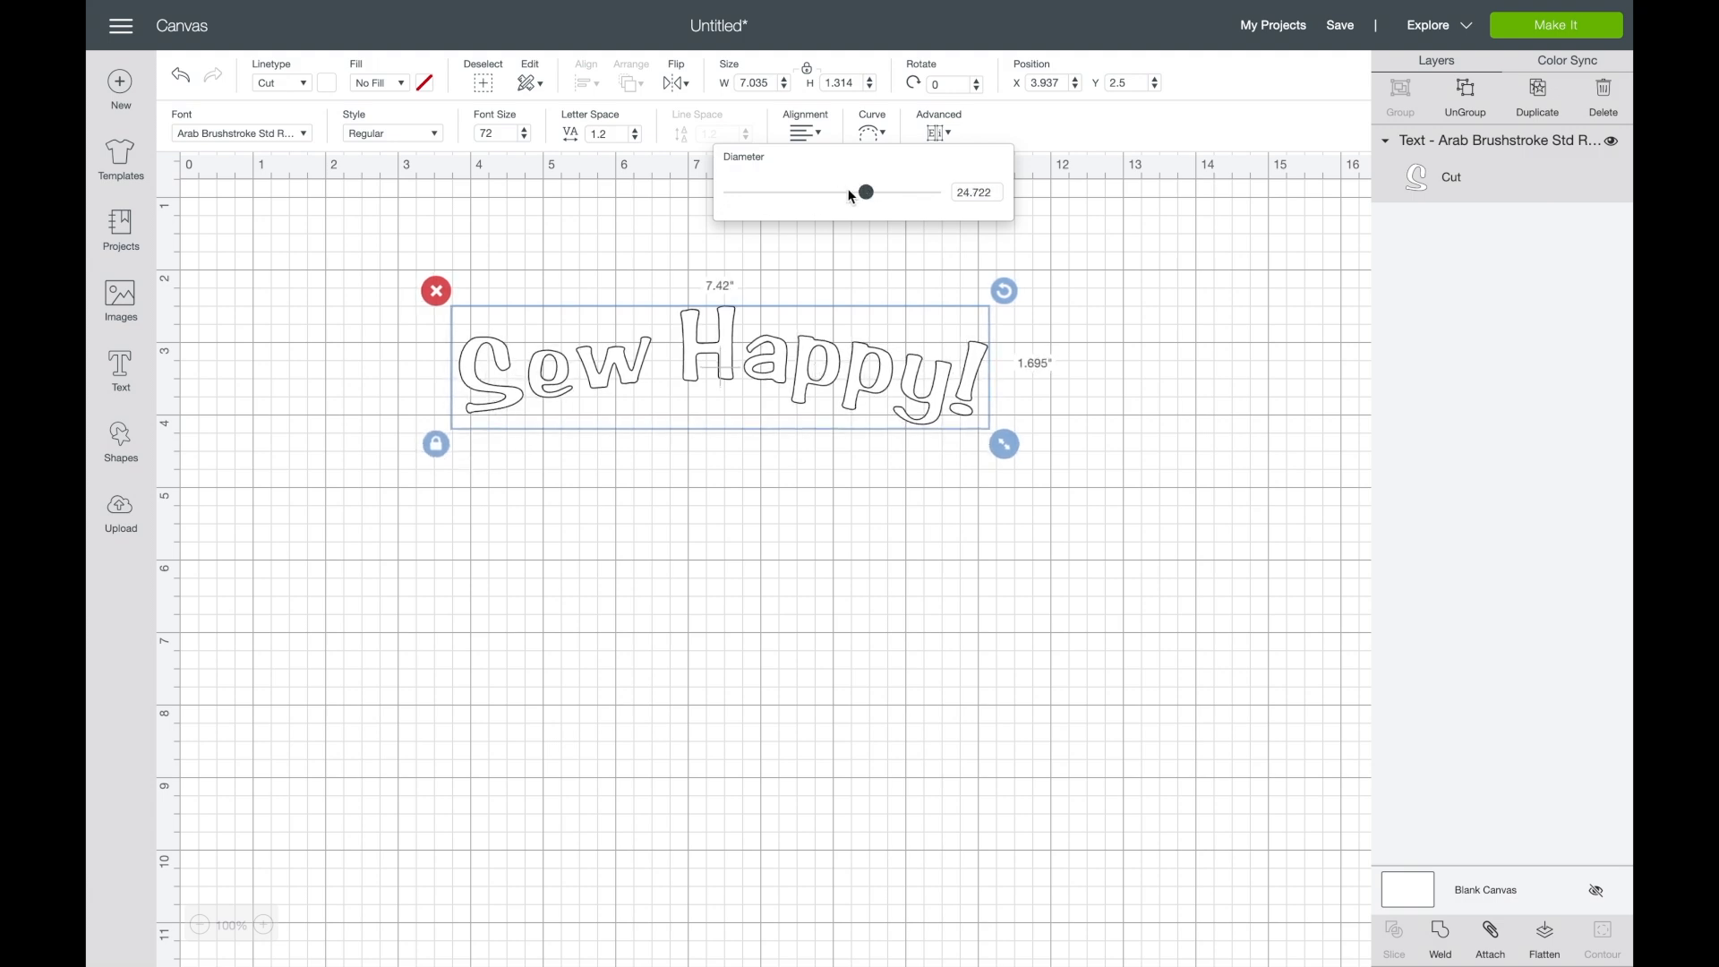
drag(867, 193, 927, 200)
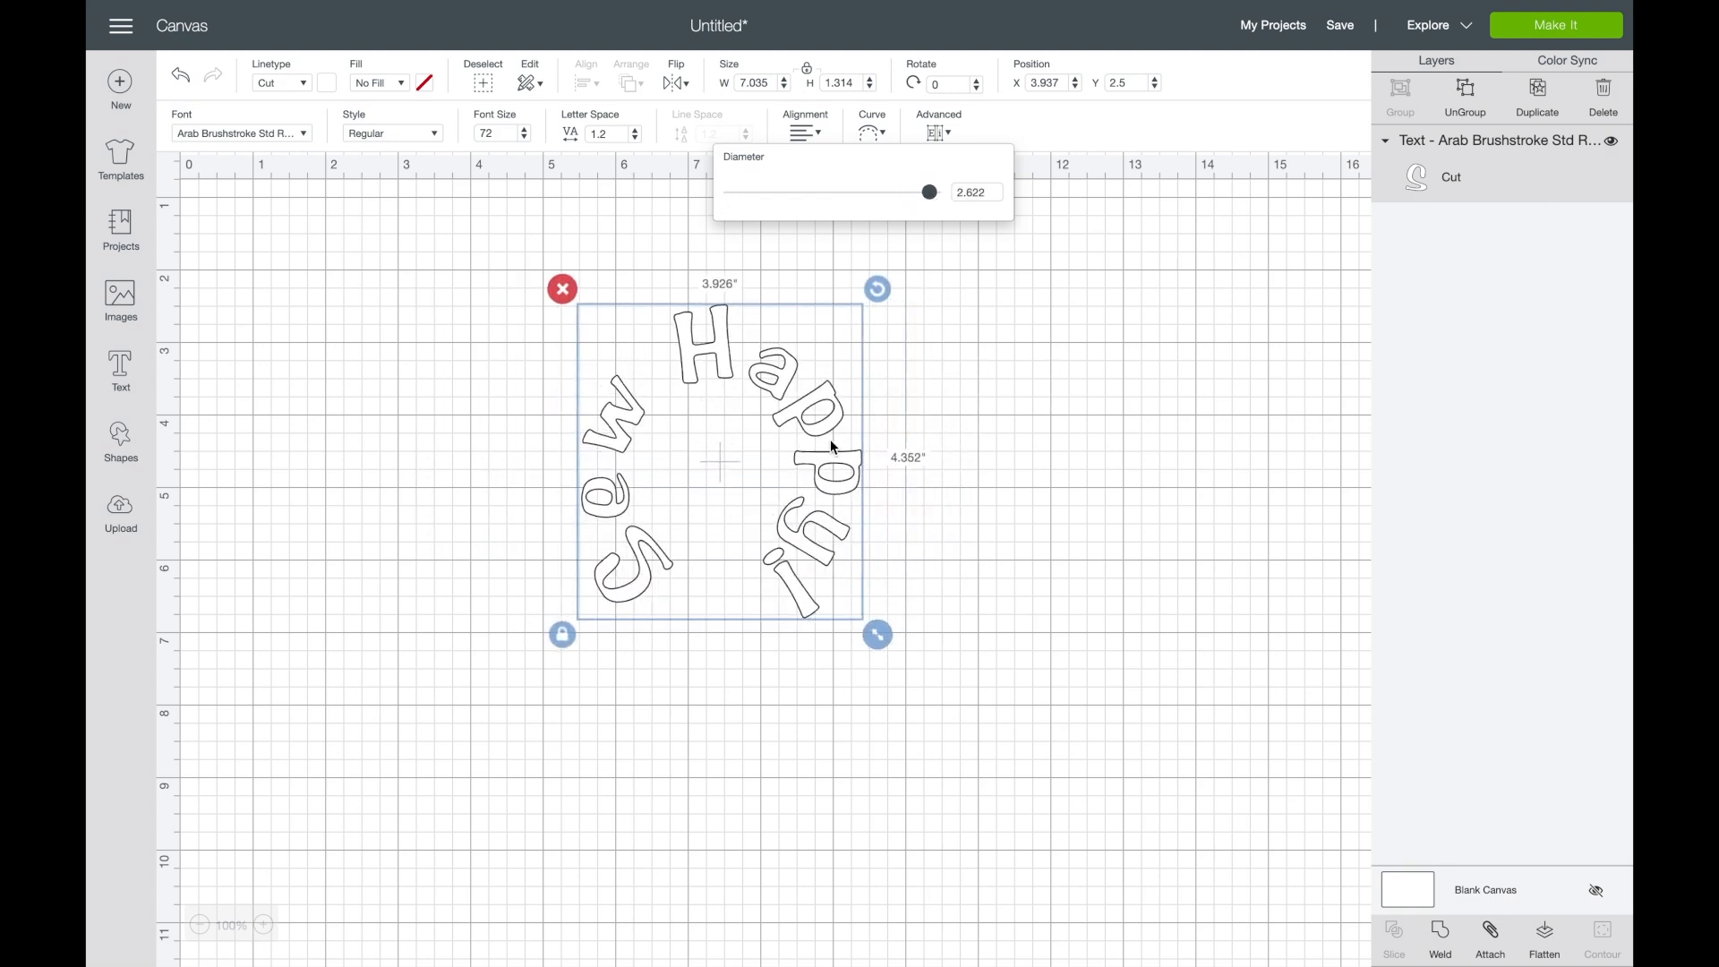
drag(688, 353, 605, 359)
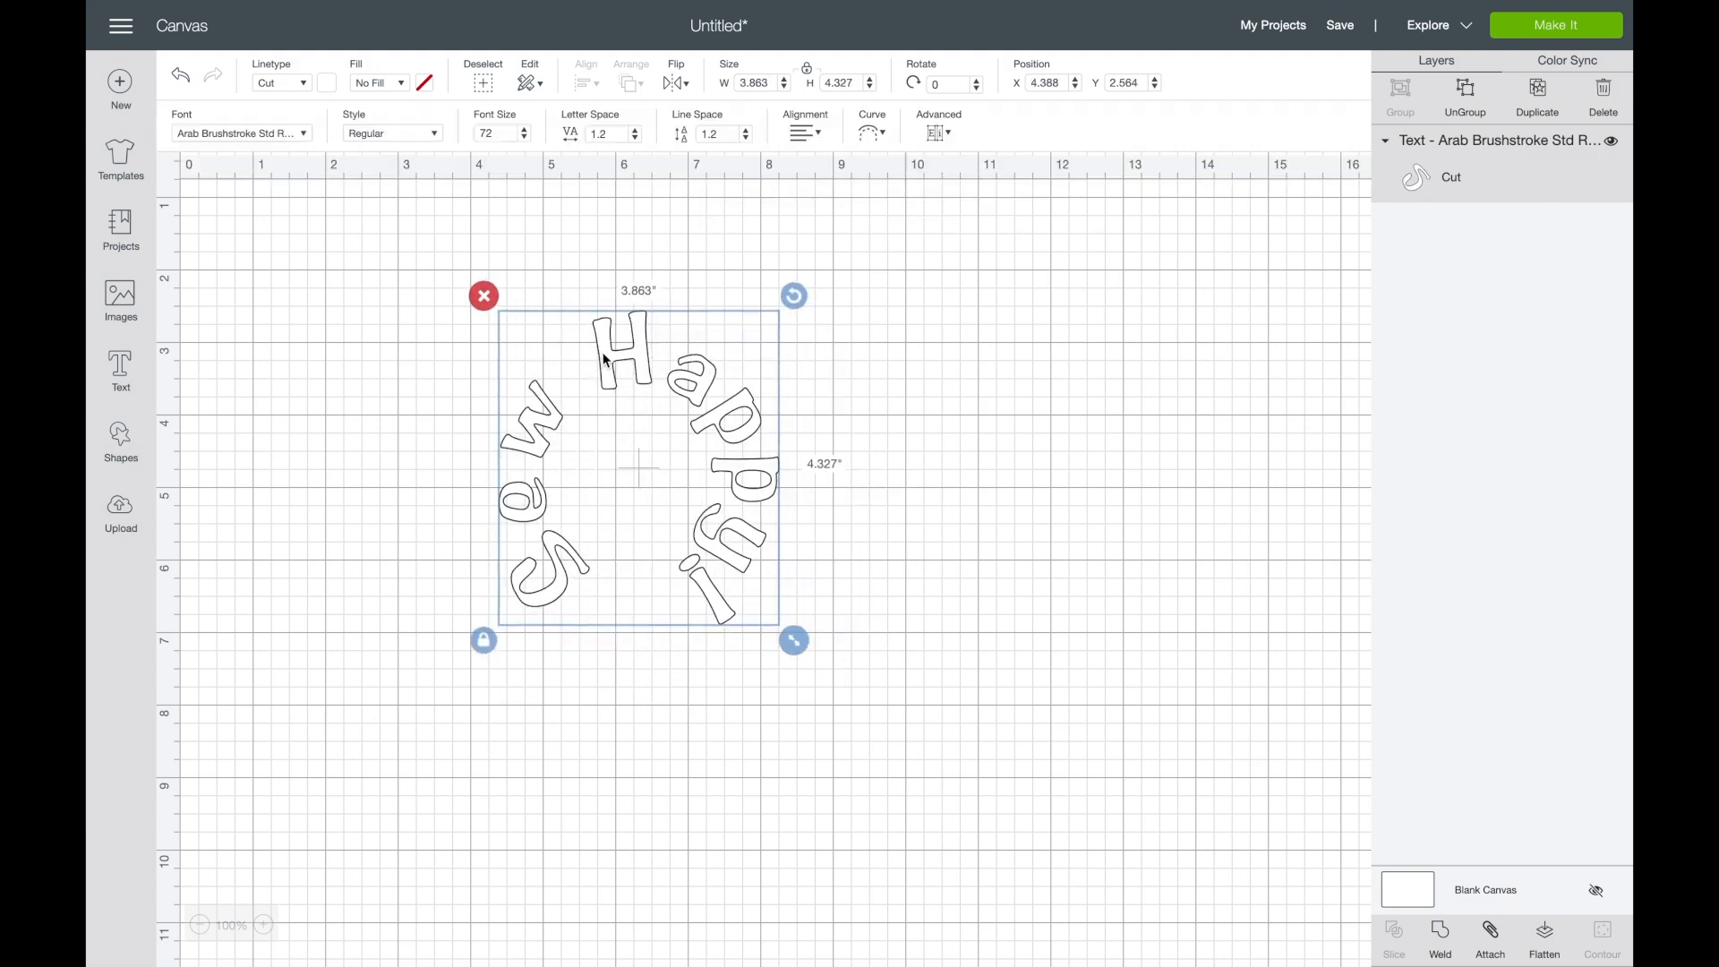
- Increase the letter spacing of the curved "Sew Happy!" text so its letters spread further around the circle
click(636, 132)
click(637, 132)
click(636, 132)
click(637, 132)
click(637, 132)
click(637, 132)
click(637, 132)
click(636, 132)
click(637, 132)
click(637, 132)
click(637, 131)
click(637, 132)
click(637, 132)
click(637, 131)
click(637, 132)
click(637, 132)
click(636, 131)
click(637, 132)
click(636, 131)
click(637, 131)
click(637, 132)
click(637, 131)
click(637, 131)
click(637, 132)
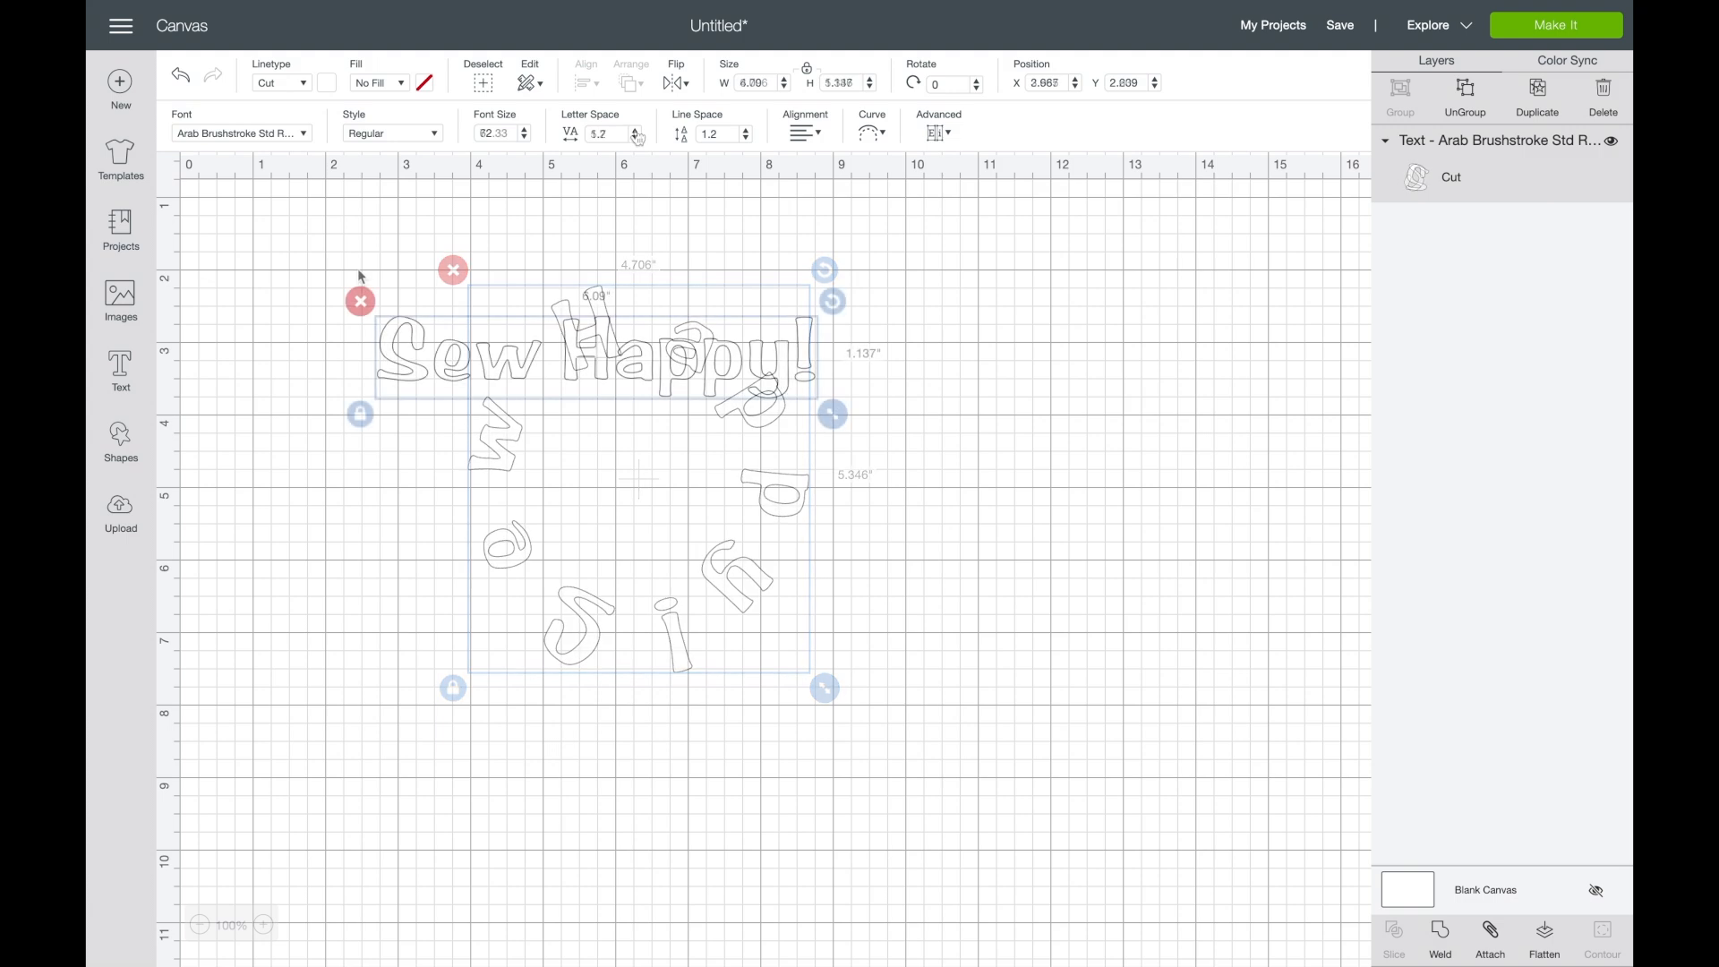